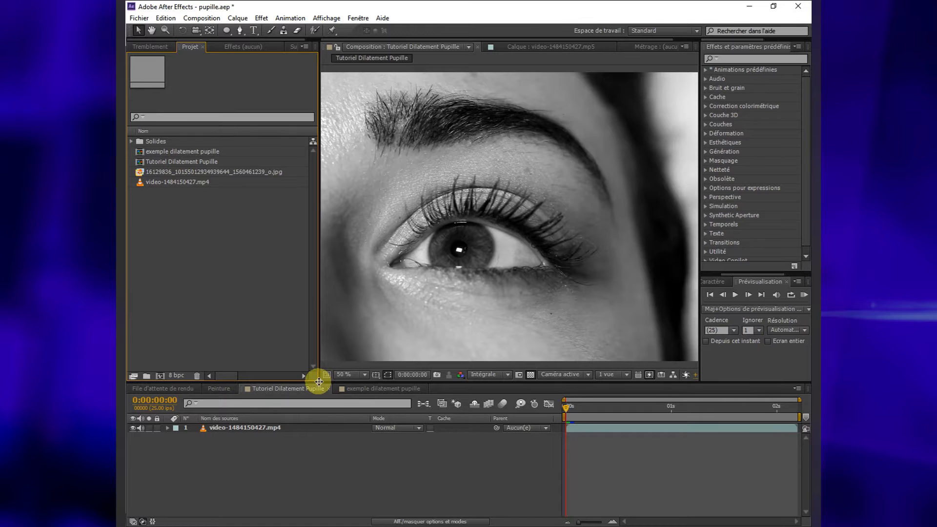
Step: Narrow the Project panel and fit the whole eye composition in the viewer
{"action": "left_click_drag", "start_coordinate": [319, 381], "coordinate": [282, 385]}
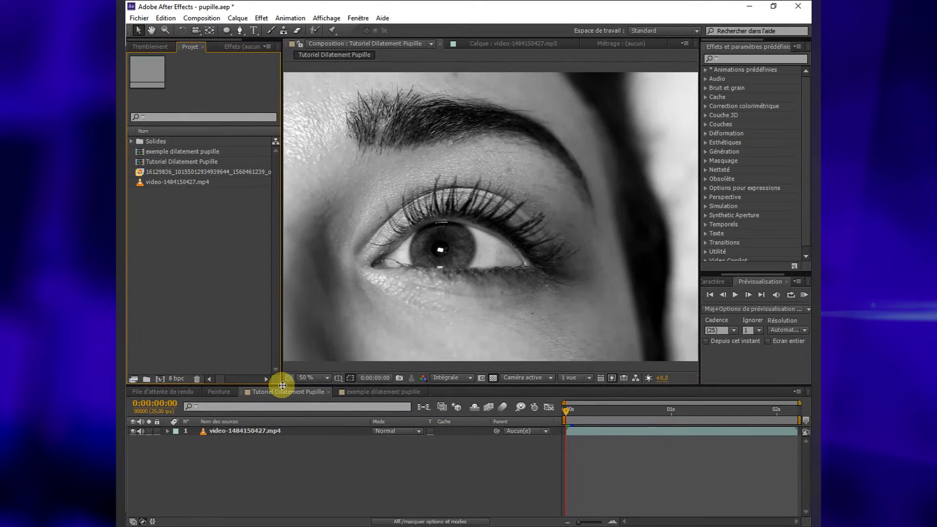
{"action": "left_click", "coordinate": [437, 283]}
{"action": "mouse_move", "coordinate": [386, 299]}
{"action": "left_mouse_down"}
{"action": "mouse_move", "coordinate": [414, 295]}
{"action": "mouse_move", "coordinate": [394, 300]}
{"action": "left_mouse_up"}
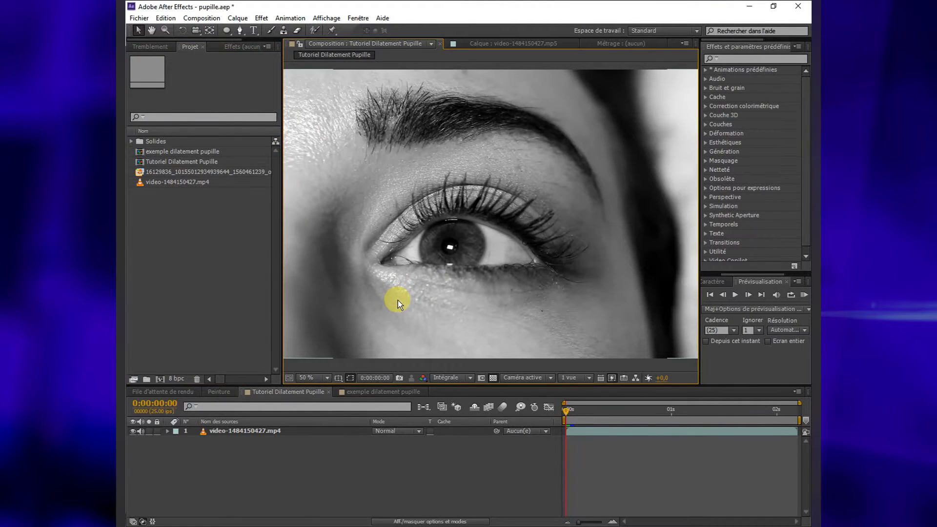
{"action": "mouse_move", "coordinate": [371, 298]}
{"action": "left_mouse_down"}
{"action": "mouse_move", "coordinate": [404, 300]}
{"action": "mouse_move", "coordinate": [389, 300]}
{"action": "left_mouse_up"}
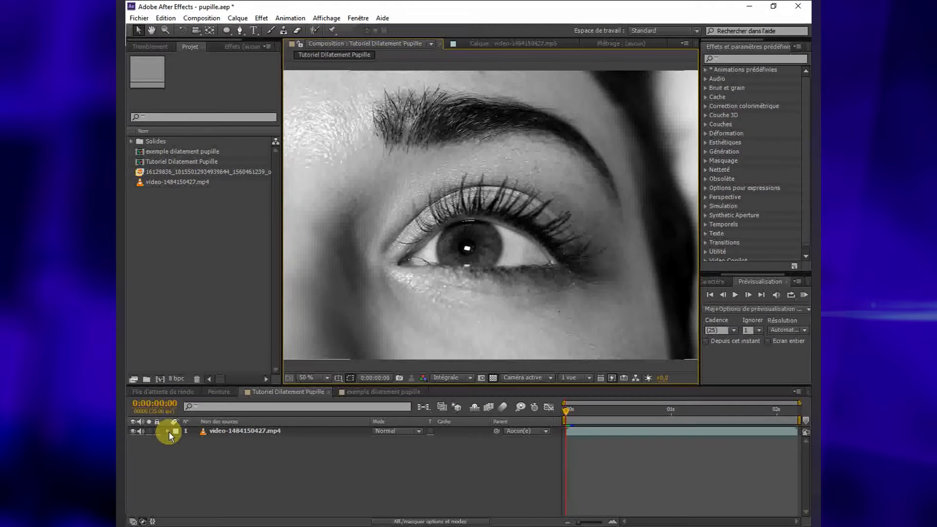
{"action": "left_click", "coordinate": [236, 433]}
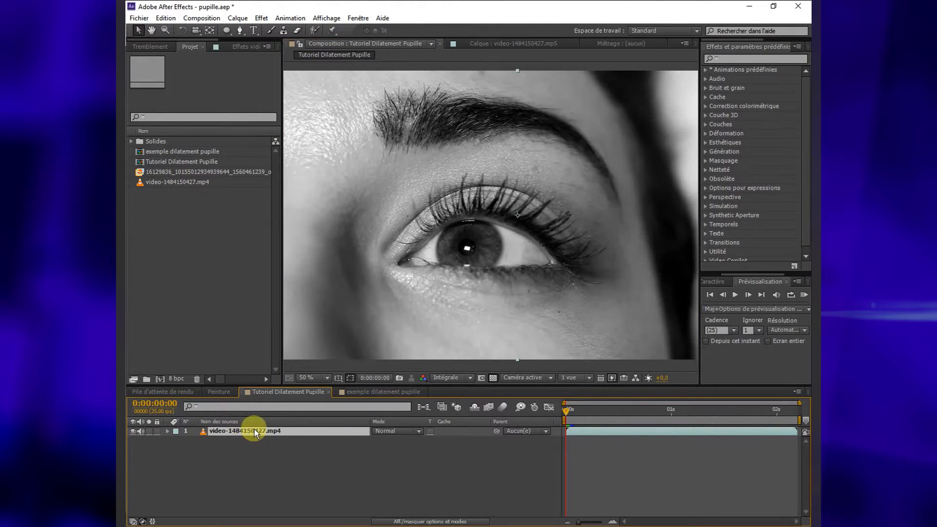
{"action": "scroll", "coordinate": [434, 301], "scroll_direction": "down", "scroll_amount": 2}
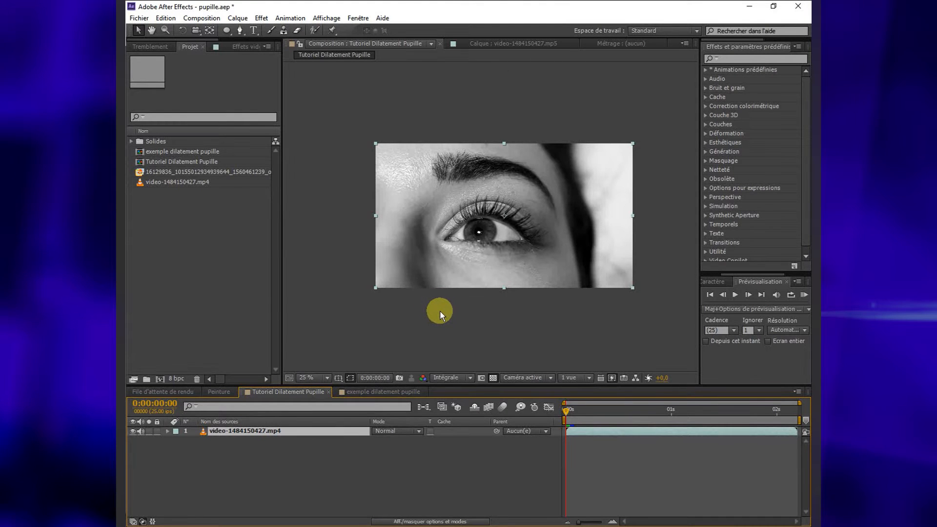
{"action": "scroll", "coordinate": [464, 276], "scroll_direction": "up", "scroll_amount": 1}
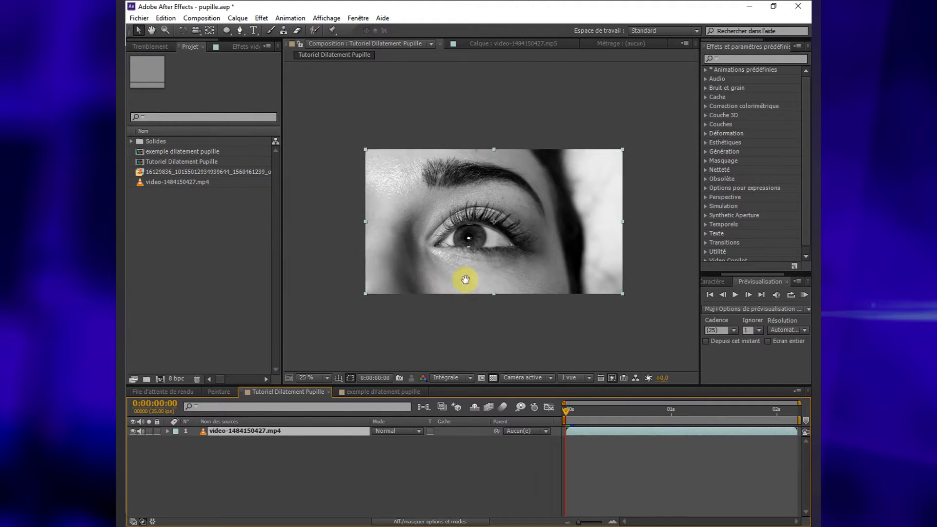
{"action": "left_click", "coordinate": [325, 379]}
{"action": "left_click", "coordinate": [323, 182]}
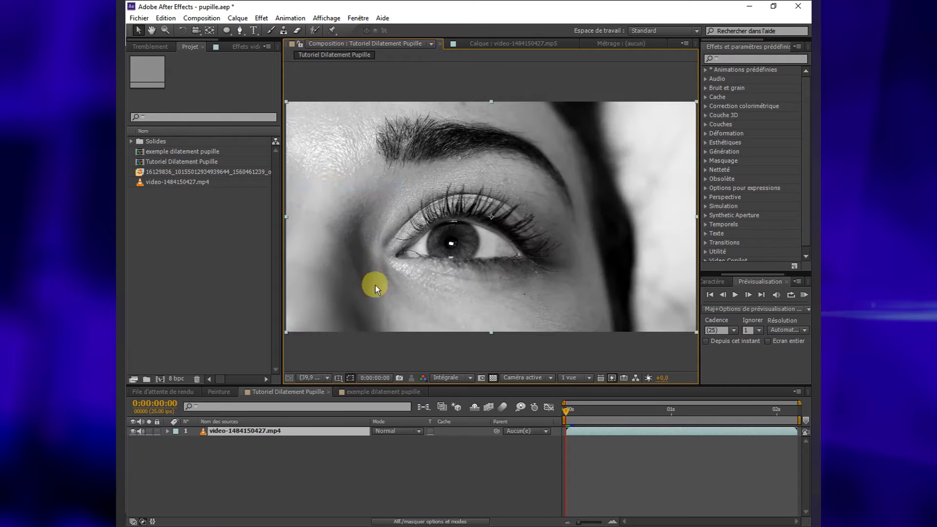
{"action": "left_click", "coordinate": [390, 351]}
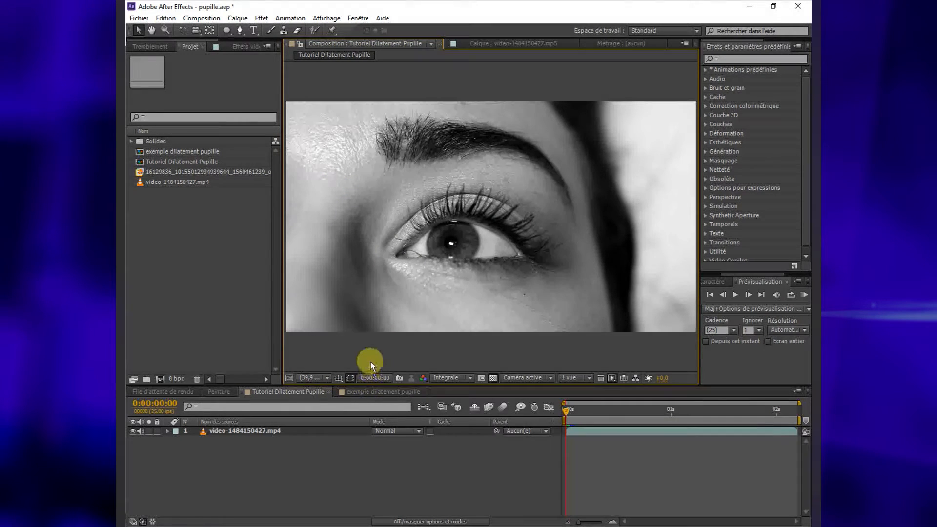
Step: Search the effects for "renfle" and apply the Renflement effect to the video-1484150427.mp4 layer
{"action": "scroll", "coordinate": [766, 168], "scroll_direction": "down", "scroll_amount": 1}
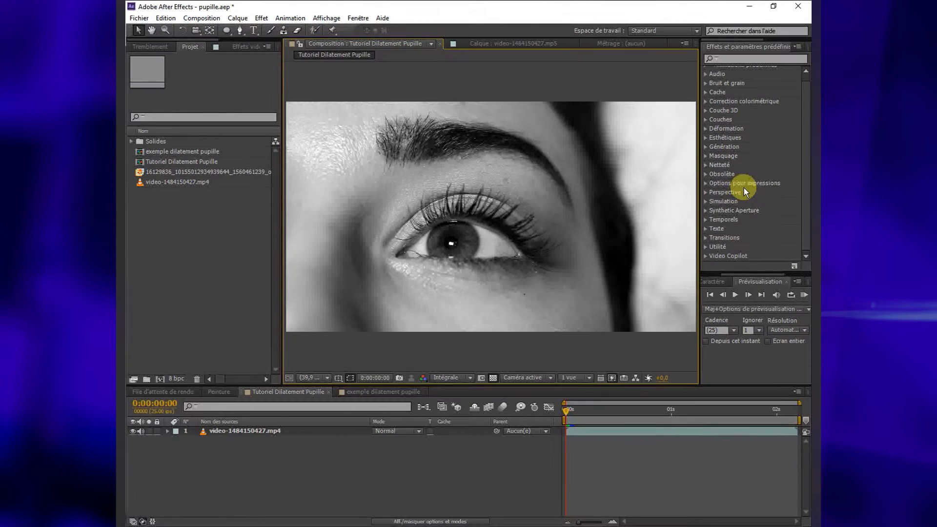
{"action": "left_click", "coordinate": [731, 59]}
{"action": "type", "text": "re"}
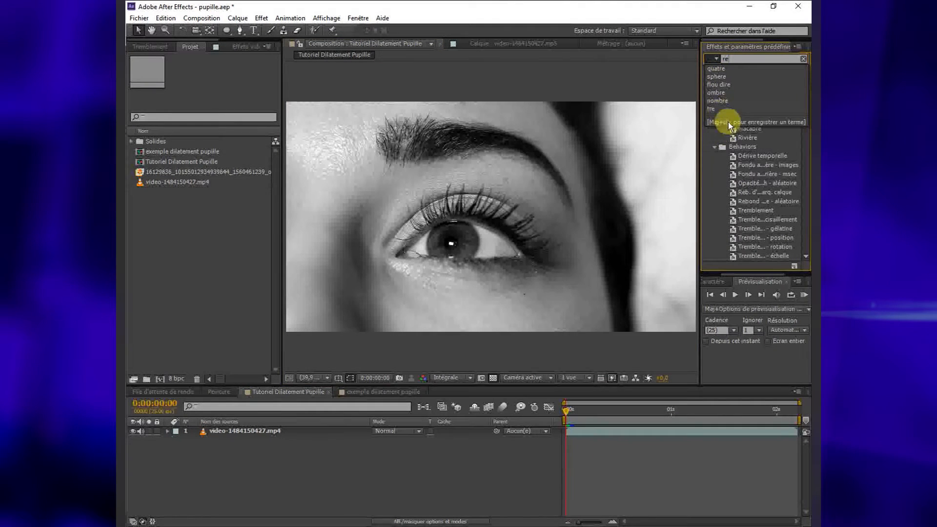
{"action": "type", "text": "fl"}
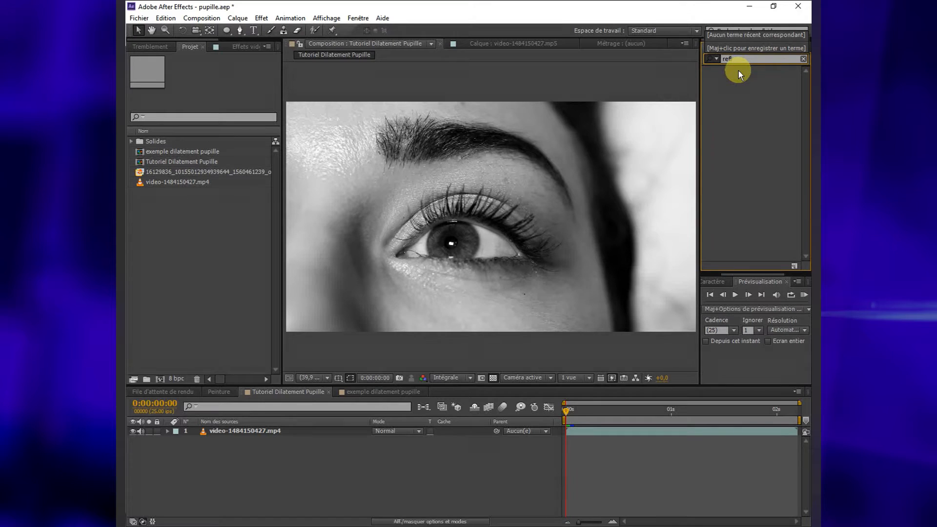
{"action": "key", "text": "BackSpace"}
{"action": "key", "text": "BackSpace"}
{"action": "type", "text": "nfle"}
{"action": "left_click_drag", "start_coordinate": [743, 79], "coordinate": [234, 432]}
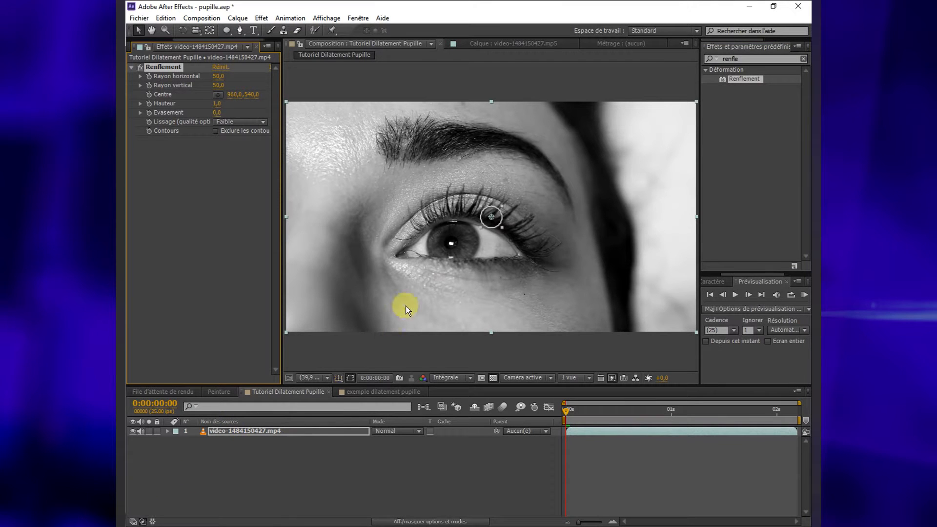
Step: Move the Renflement centre onto the pupil, at about 771, 659
{"action": "left_click_drag", "start_coordinate": [433, 251], "coordinate": [482, 229]}
{"action": "scroll", "coordinate": [524, 236], "scroll_direction": "up", "scroll_amount": 4}
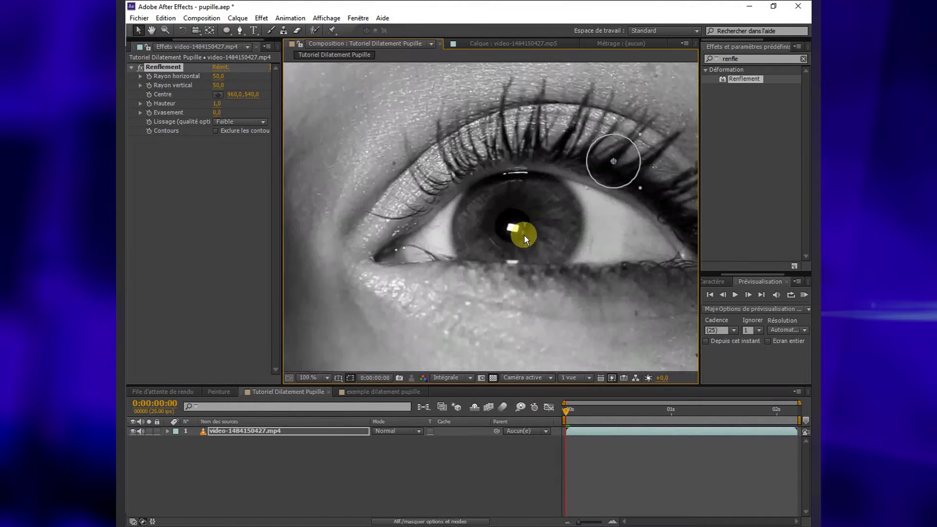
{"action": "scroll", "coordinate": [546, 242], "scroll_direction": "down", "scroll_amount": 1}
{"action": "left_click_drag", "start_coordinate": [614, 160], "coordinate": [512, 227]}
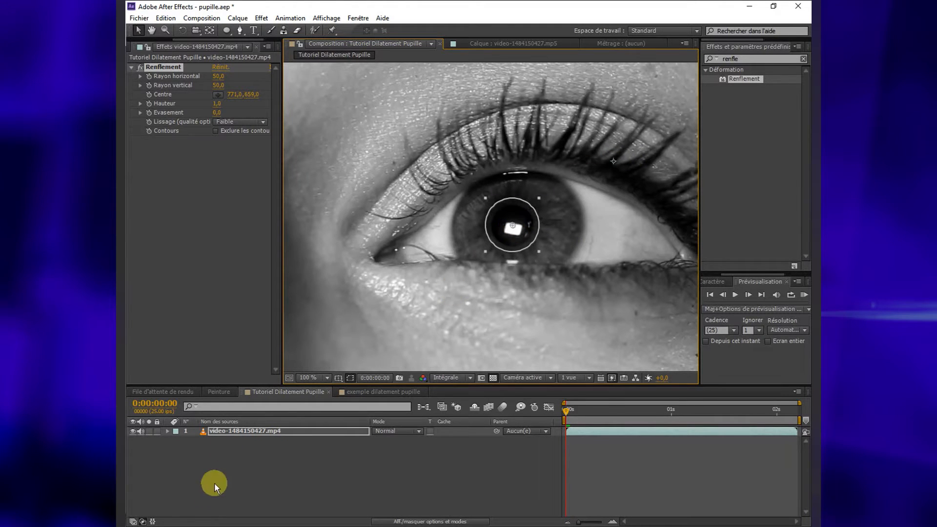
Step: Expand the layer's Renflement properties and set both Rayon horizontal and Rayon vertical to 97
{"action": "left_click", "coordinate": [168, 432]}
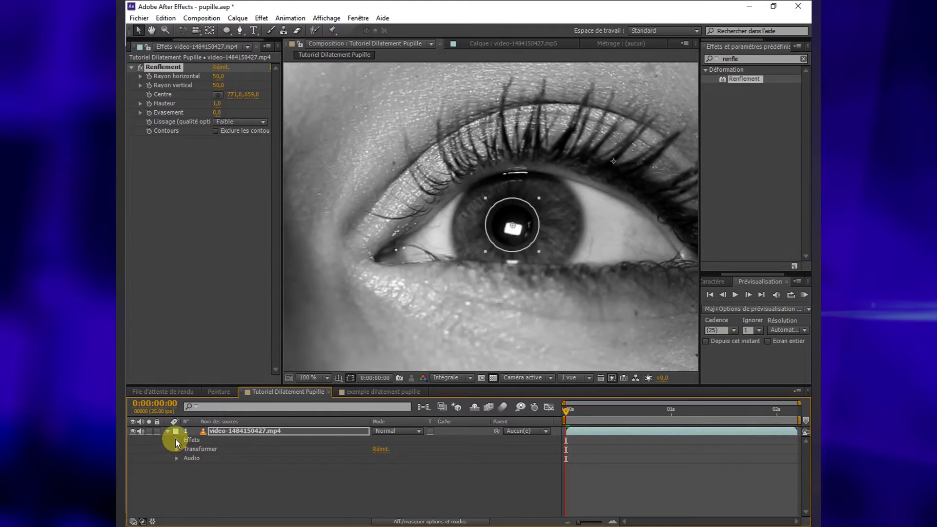
{"action": "left_click", "coordinate": [176, 440]}
{"action": "left_click", "coordinate": [185, 449]}
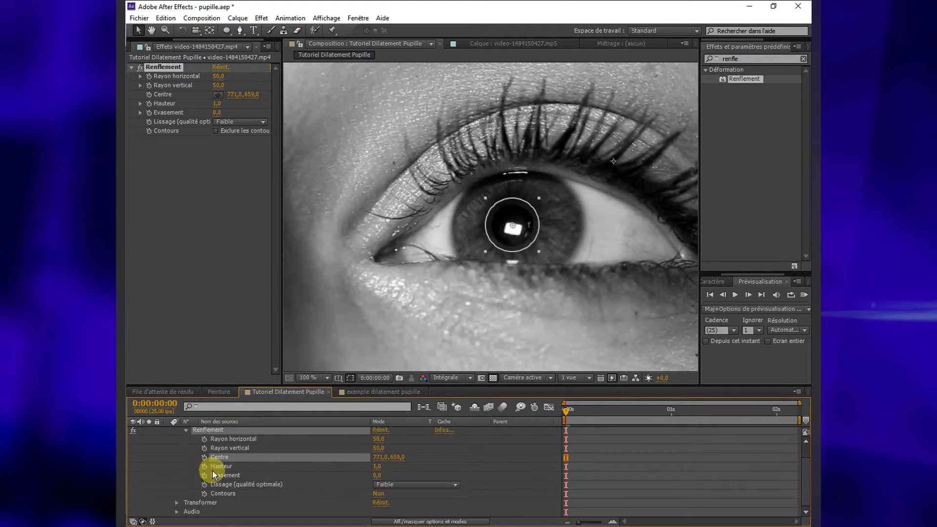
{"action": "scroll", "coordinate": [214, 474], "scroll_direction": "up", "scroll_amount": 1}
{"action": "left_click", "coordinate": [379, 458]}
{"action": "type", "text": "97"}
{"action": "left_click", "coordinate": [379, 468]}
{"action": "type", "text": "9"}
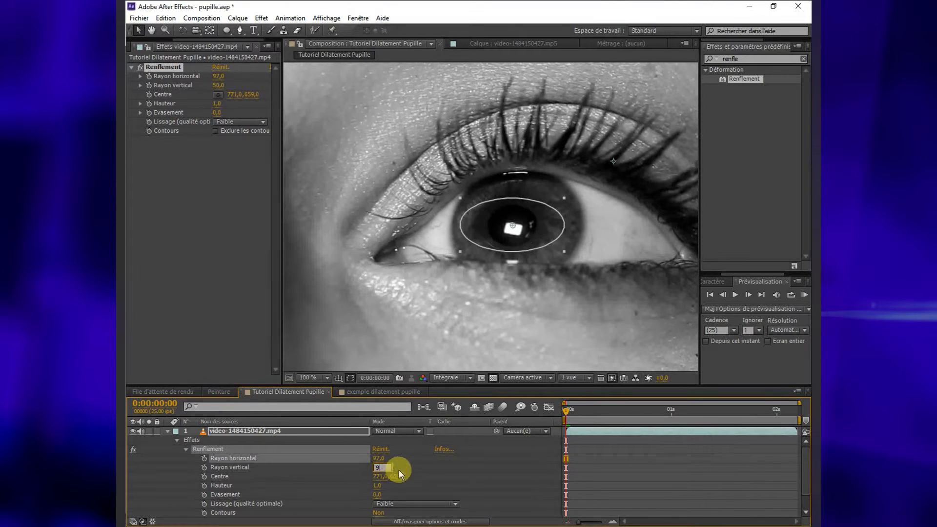
{"action": "type", "text": "7"}
{"action": "left_click", "coordinate": [430, 466]}
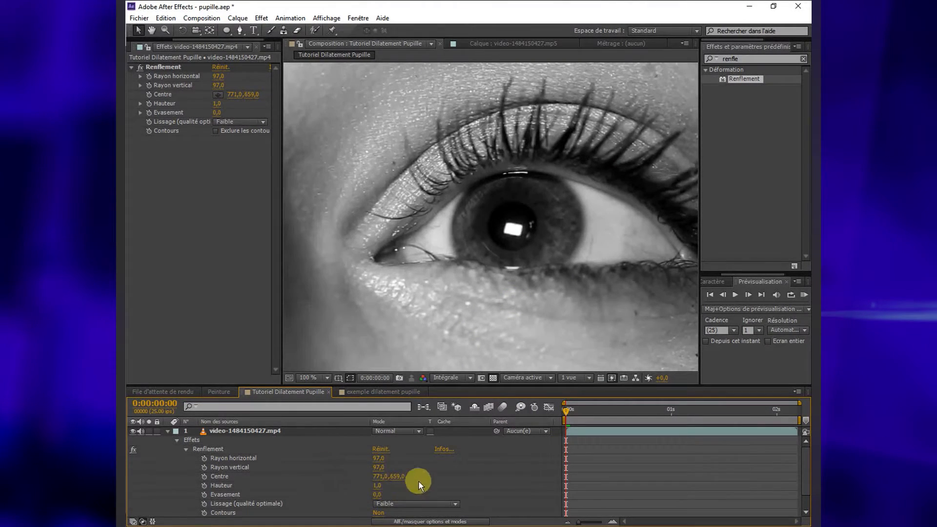
Step: Set the Hauteur of the Renflement effect to 0
{"action": "scroll", "coordinate": [422, 477], "scroll_direction": "down", "scroll_amount": 1}
{"action": "scroll", "coordinate": [404, 473], "scroll_direction": "up", "scroll_amount": 1}
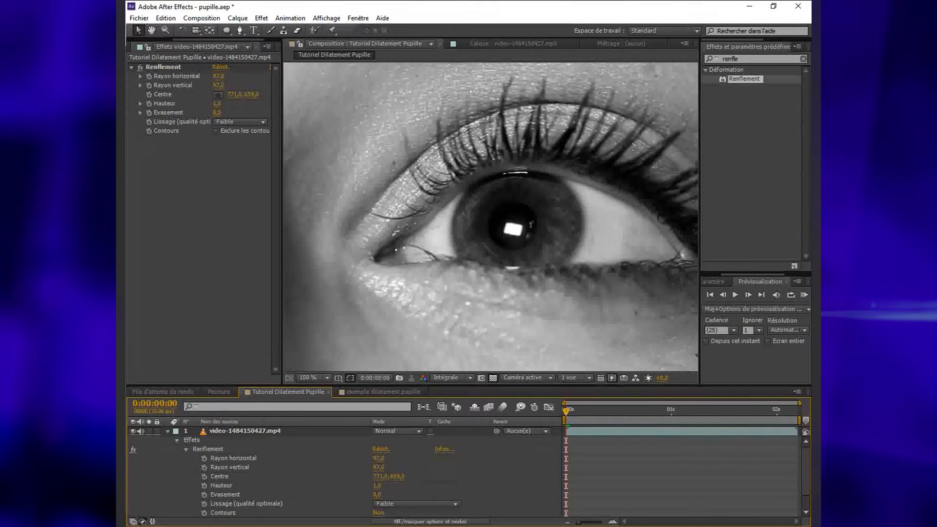
{"action": "mouse_move", "coordinate": [375, 485]}
{"action": "left_mouse_down"}
{"action": "mouse_move", "coordinate": [351, 489]}
{"action": "mouse_move", "coordinate": [378, 485]}
{"action": "left_mouse_up"}
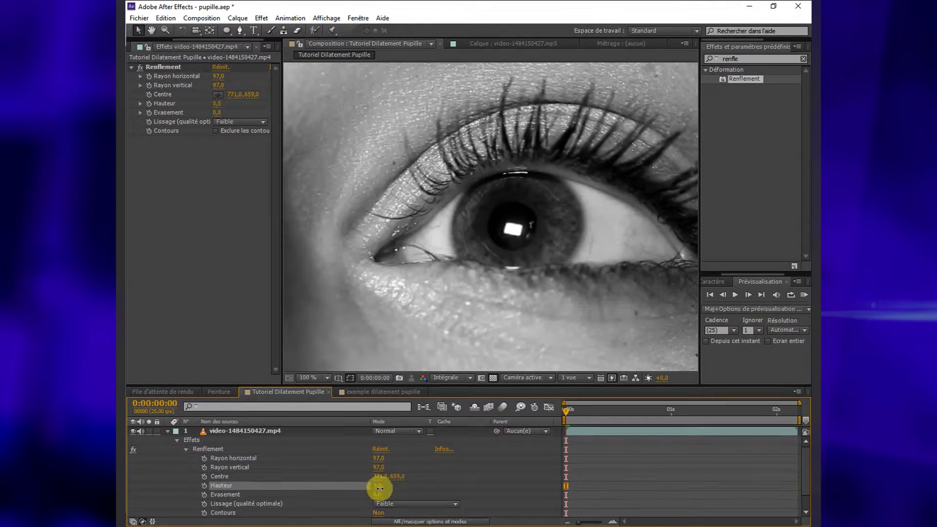
{"action": "left_click", "coordinate": [379, 486]}
{"action": "type", "text": "0"}
{"action": "left_click", "coordinate": [581, 482]}
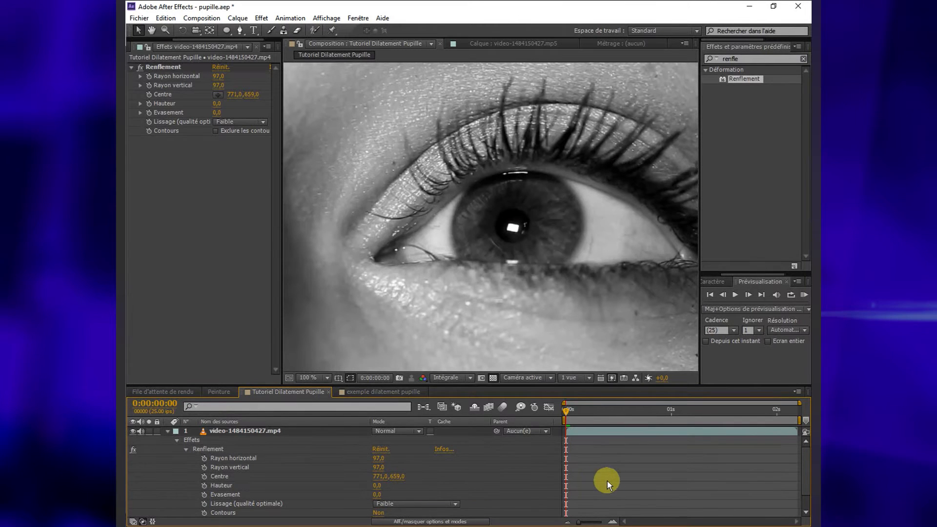
Step: Realign the Renflement centre with the pupil at frame 8, at about 769, 655, and collapse the layer's properties
{"action": "left_click_drag", "start_coordinate": [567, 410], "coordinate": [599, 420]}
{"action": "left_click", "coordinate": [262, 434]}
{"action": "left_click", "coordinate": [208, 449]}
{"action": "left_click_drag", "start_coordinate": [513, 226], "coordinate": [512, 223]}
{"action": "left_click", "coordinate": [145, 459]}
{"action": "left_click", "coordinate": [172, 434]}
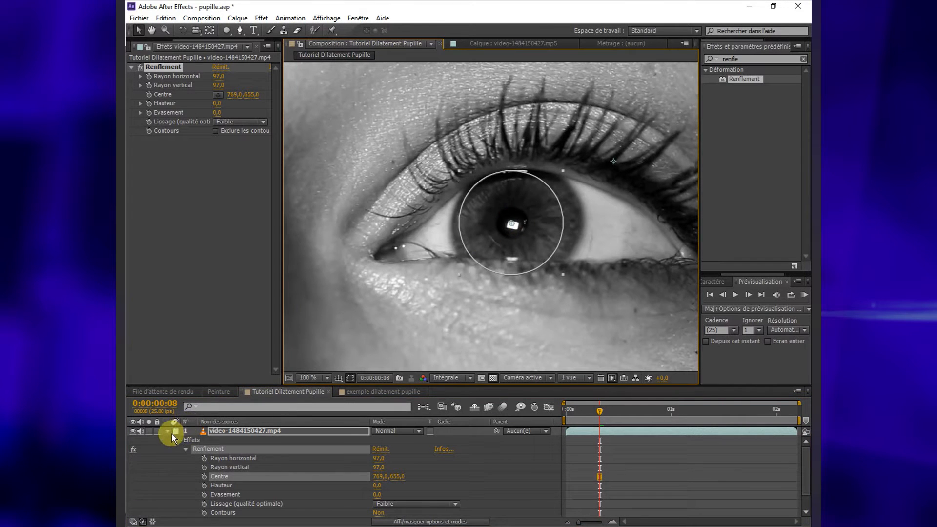
Step: Return to the first frame and start motion tracking on the video-1484150427.mp4 layer
{"action": "left_click", "coordinate": [262, 432]}
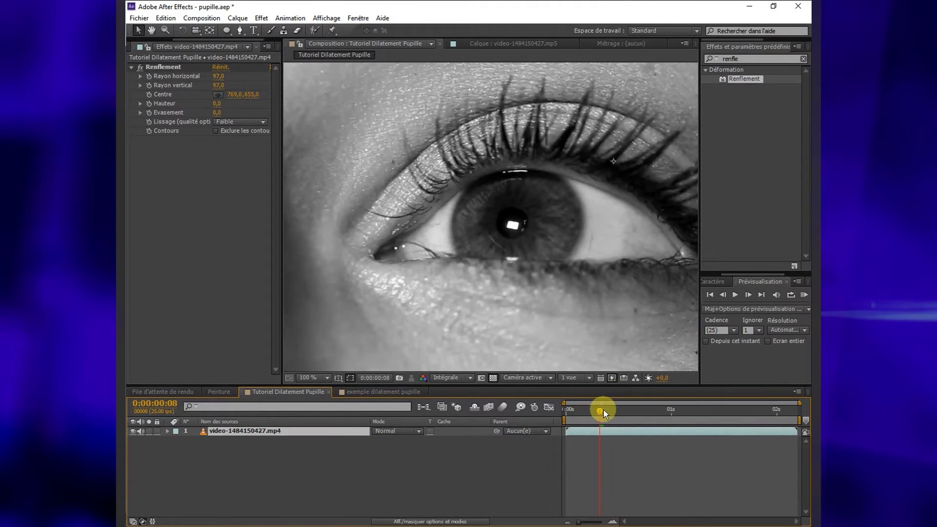
{"action": "left_click_drag", "start_coordinate": [599, 414], "coordinate": [529, 411]}
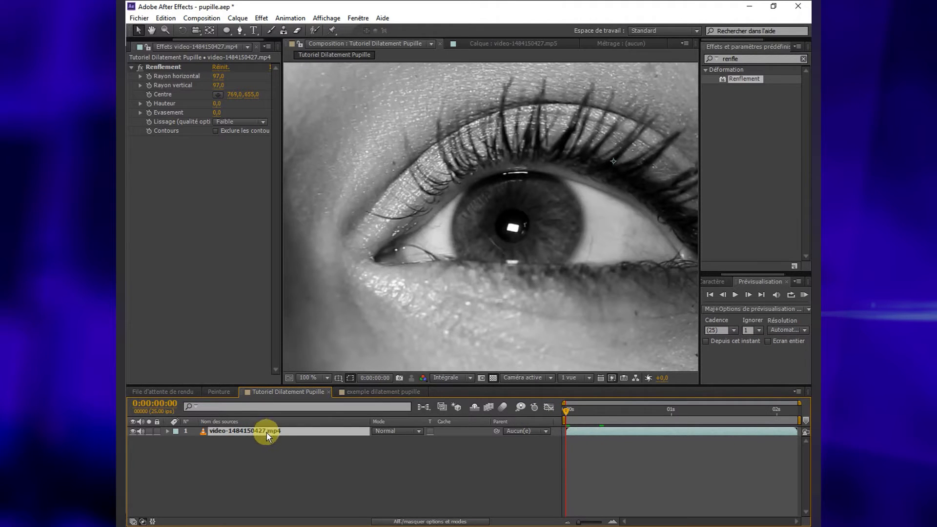
{"action": "right_click", "coordinate": [267, 432]}
{"action": "left_click", "coordinate": [333, 386]}
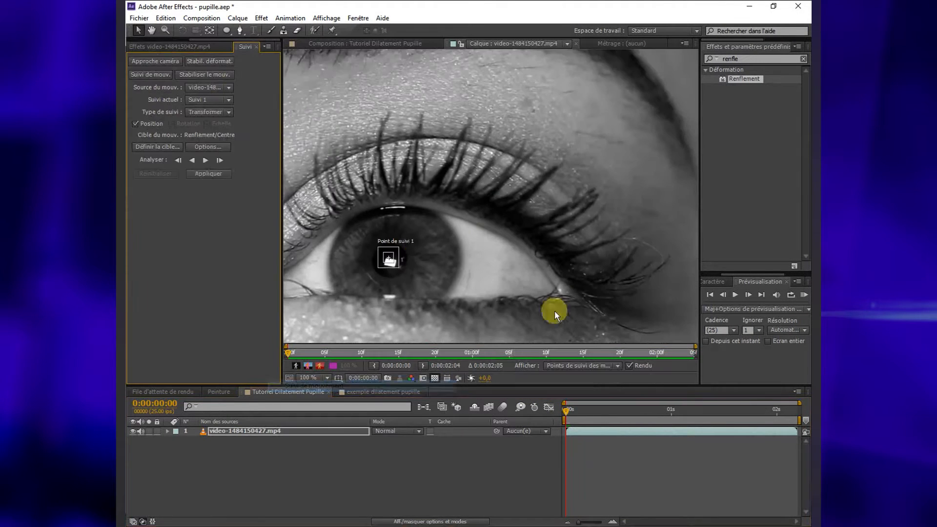
Step: Place Point de suivi 1 on the white reflection in the pupil
{"action": "scroll", "coordinate": [404, 270], "scroll_direction": "up", "scroll_amount": 4}
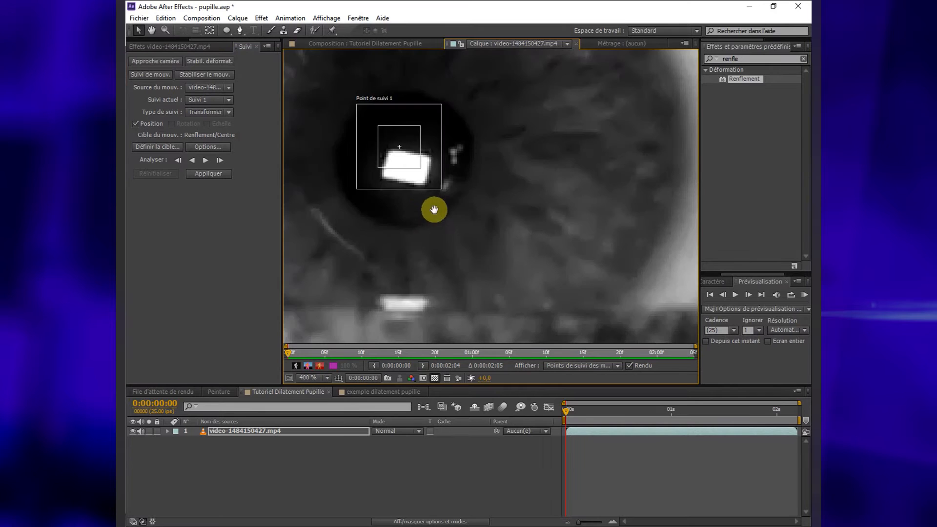
{"action": "scroll", "coordinate": [433, 209], "scroll_direction": "left", "scroll_amount": 2}
{"action": "left_click_drag", "start_coordinate": [479, 156], "coordinate": [472, 171]}
{"action": "scroll", "coordinate": [473, 183], "scroll_direction": "down", "scroll_amount": 6}
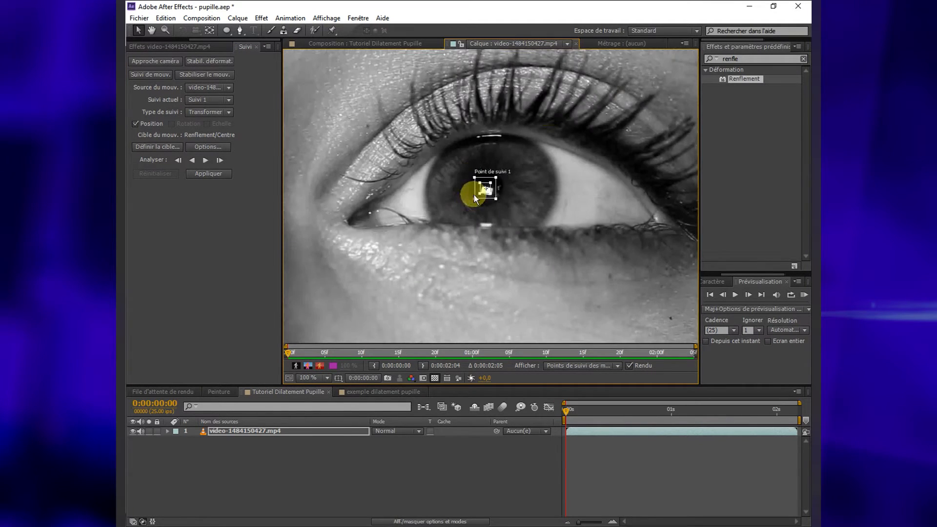
Step: Size the track point's inner region around the pupil and its outer region around the iris, and analyse the motion forward
{"action": "left_click_drag", "start_coordinate": [478, 203], "coordinate": [447, 235]}
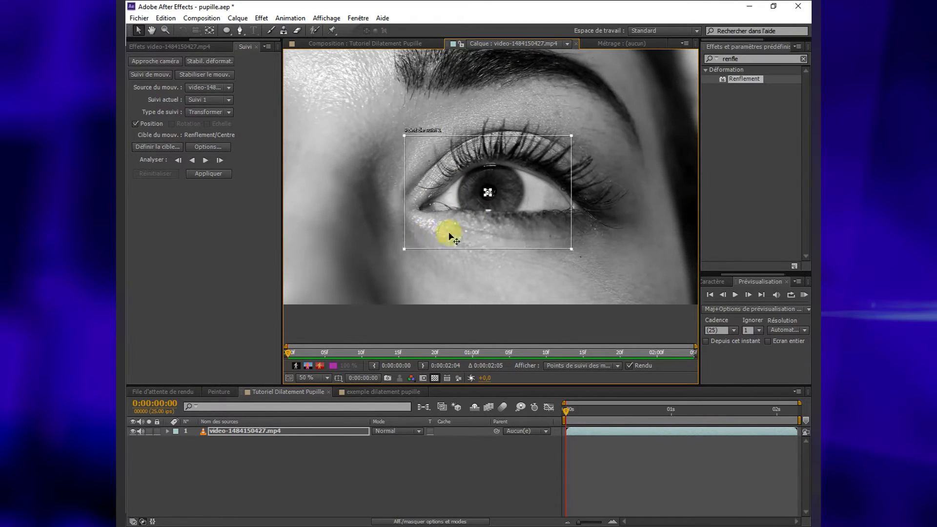
{"action": "scroll", "coordinate": [483, 228], "scroll_direction": "up", "scroll_amount": 3}
{"action": "left_click_drag", "start_coordinate": [481, 207], "coordinate": [452, 235]}
{"action": "scroll", "coordinate": [451, 236], "scroll_direction": "down", "scroll_amount": 4}
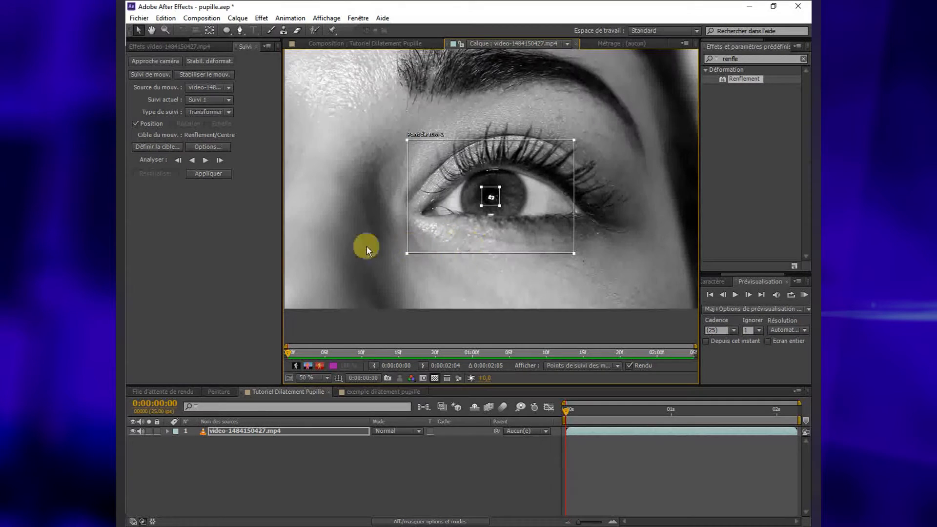
{"action": "left_click_drag", "start_coordinate": [405, 253], "coordinate": [456, 226]}
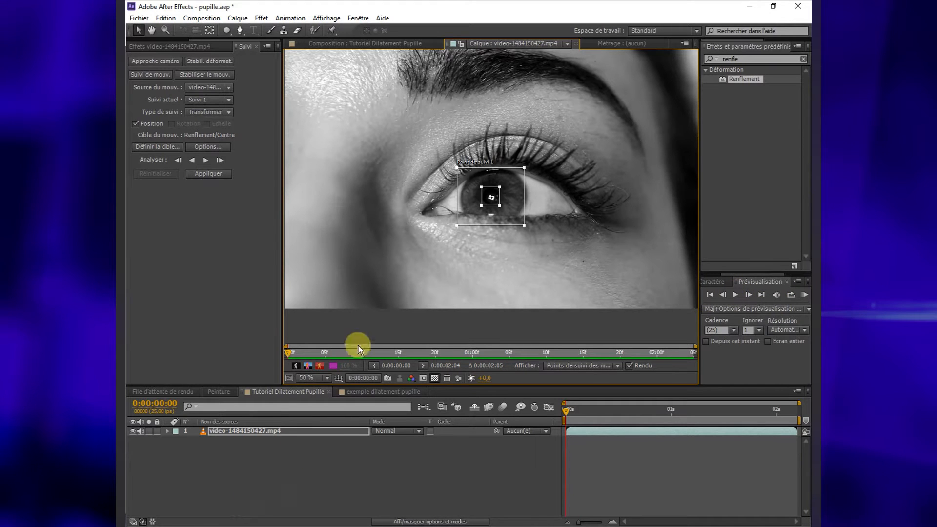
{"action": "left_click", "coordinate": [205, 160]}
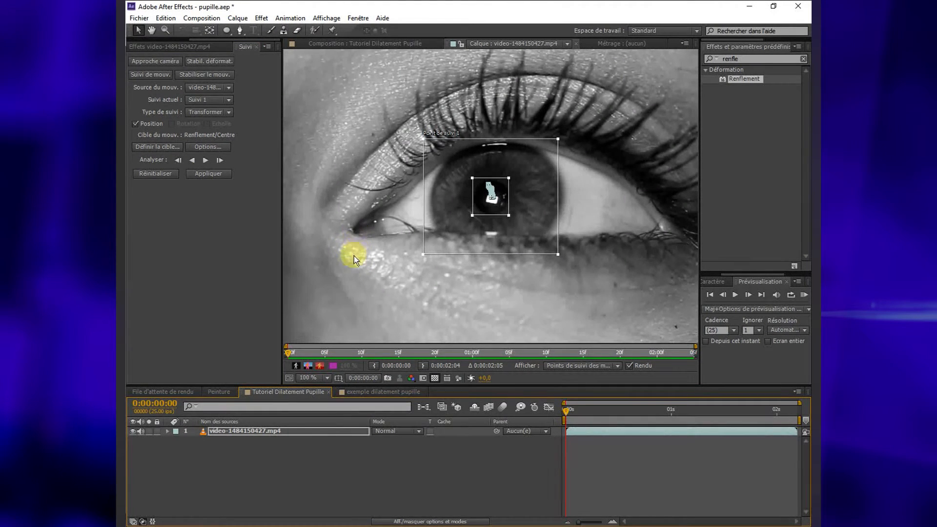
{"action": "key", "text": "period"}
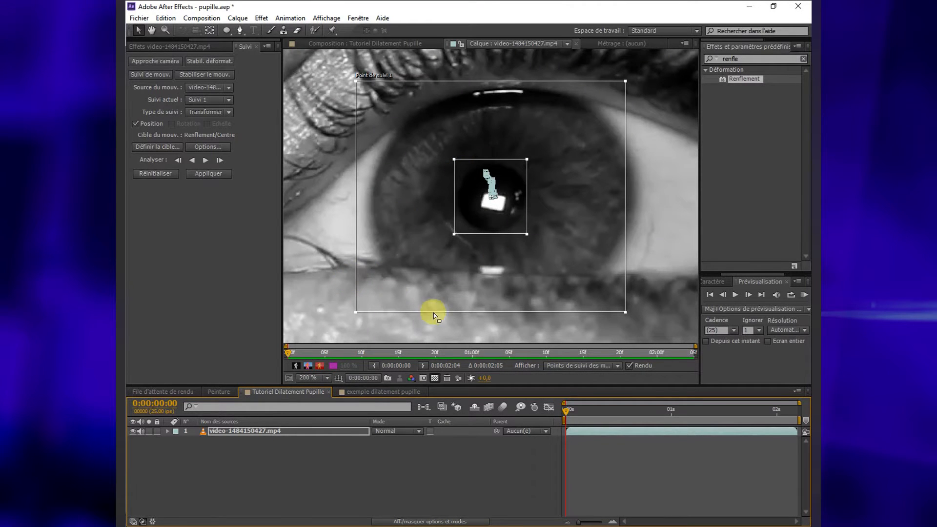
Step: Enlarge the timeline area and expand the video layer's properties down to the Point de suivi 1 values under Suivi 1
{"action": "left_click", "coordinate": [168, 433]}
{"action": "left_click_drag", "start_coordinate": [241, 385], "coordinate": [239, 261]}
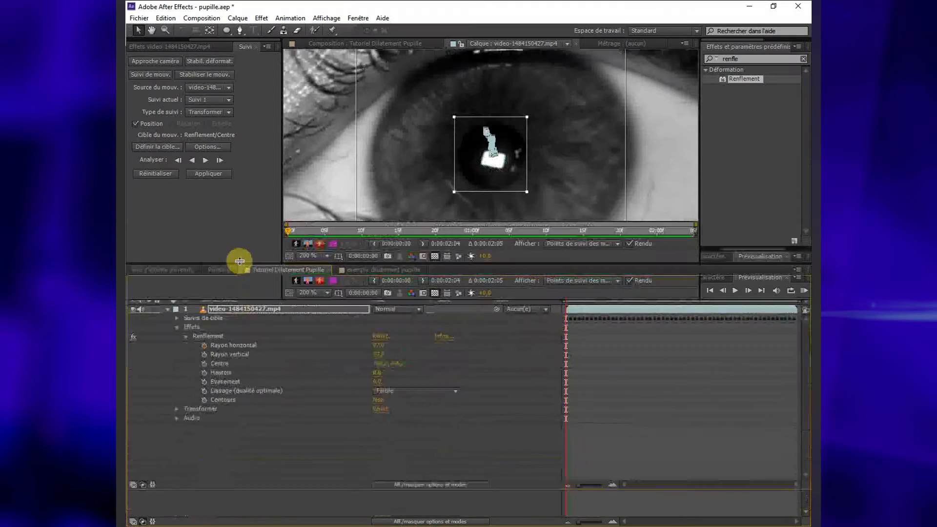
{"action": "left_click", "coordinate": [176, 316]}
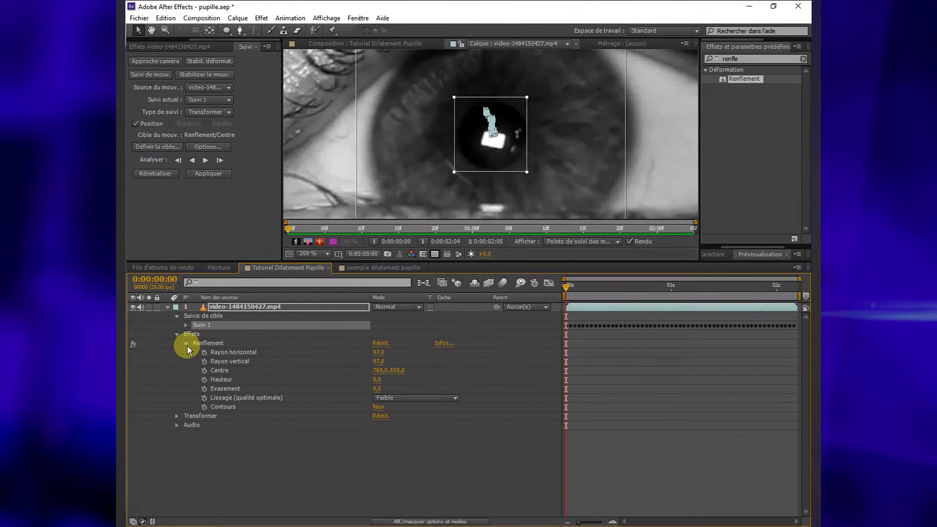
{"action": "left_click", "coordinate": [185, 325]}
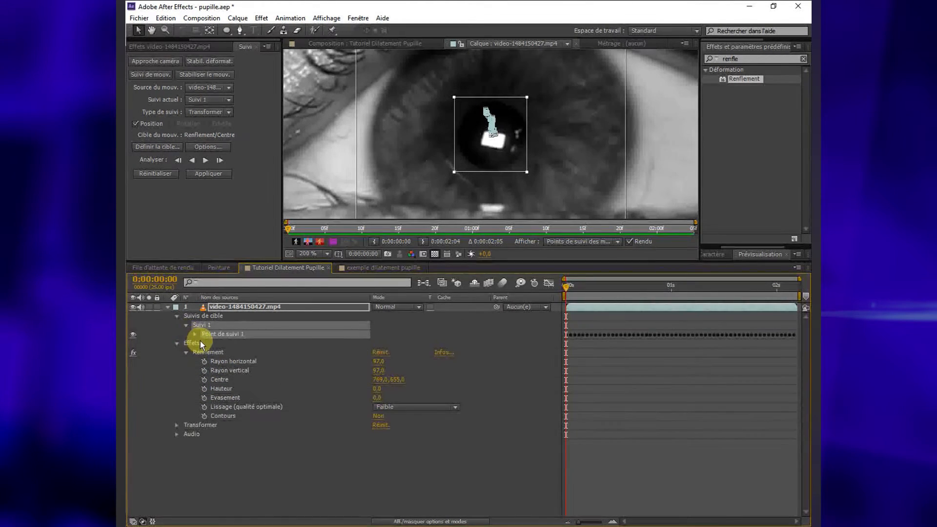
{"action": "left_click", "coordinate": [195, 334]}
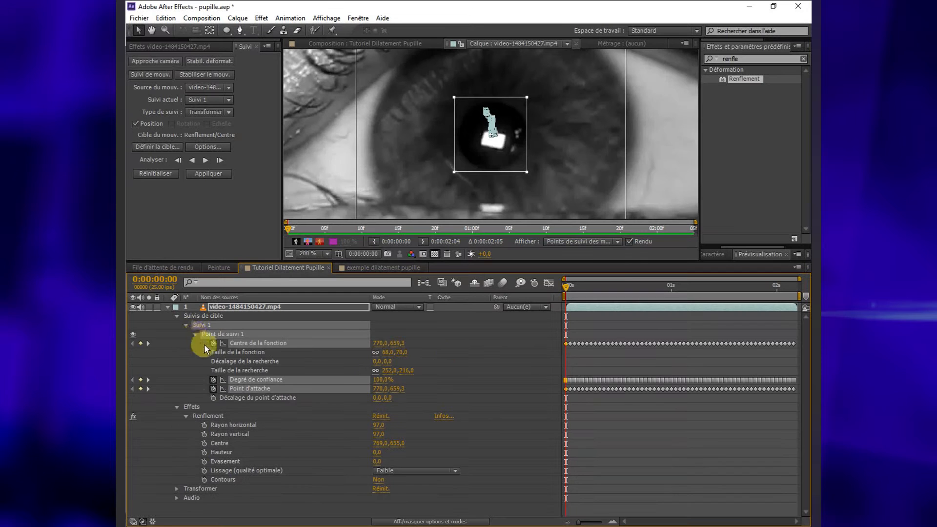
Step: Link the Renflement Centre by expression to the Centre de la fonction of Point de suivi 1
{"action": "left_click", "coordinate": [205, 443], "text": "alt"}
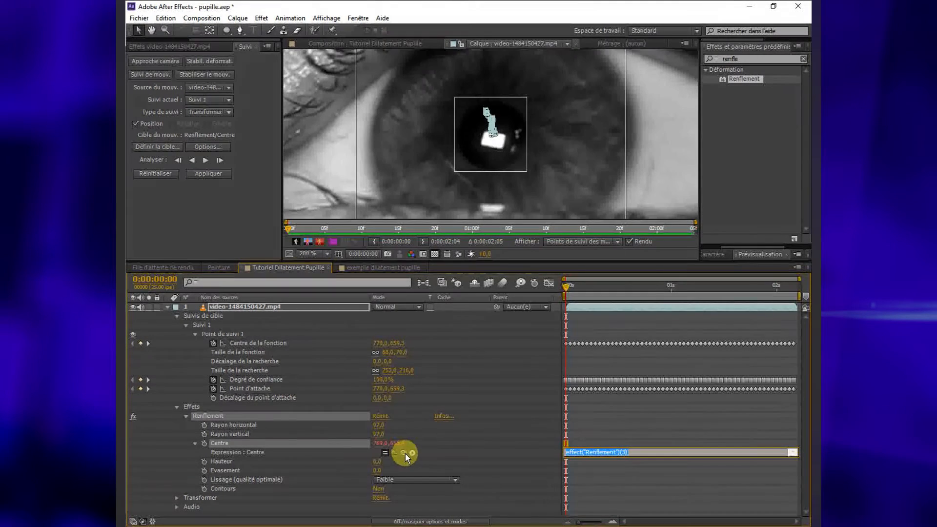
{"action": "mouse_move", "coordinate": [404, 453]}
{"action": "left_mouse_down"}
{"action": "mouse_move", "coordinate": [389, 396]}
{"action": "mouse_move", "coordinate": [304, 343]}
{"action": "mouse_move", "coordinate": [262, 344]}
{"action": "left_mouse_up"}
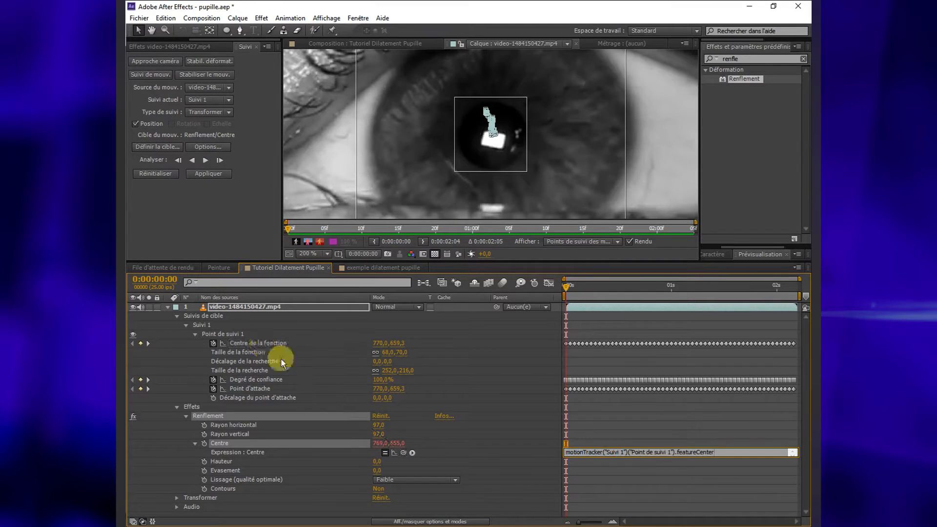
{"action": "left_click", "coordinate": [496, 449]}
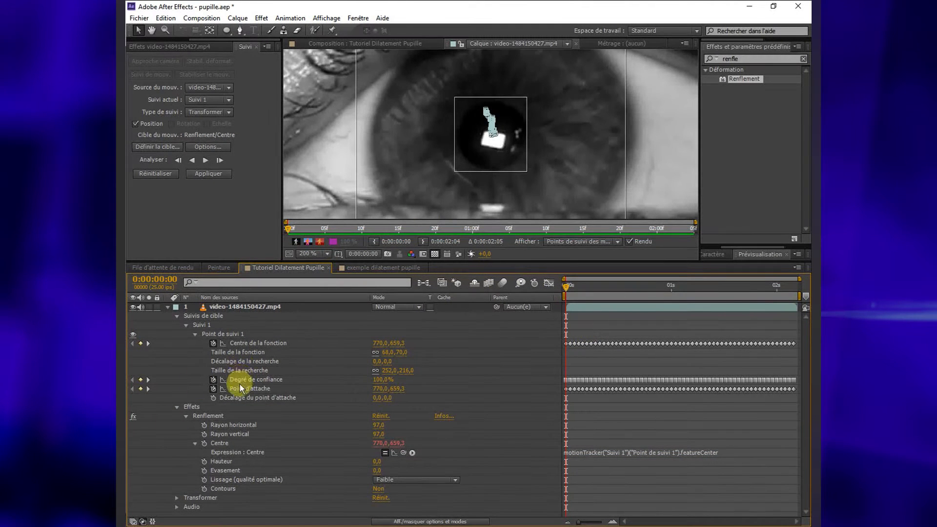
Step: Show the Tutoriel Dilatement Pupille composition with Renflement selected and preview how its centre follows the pupil
{"action": "left_click", "coordinate": [208, 415]}
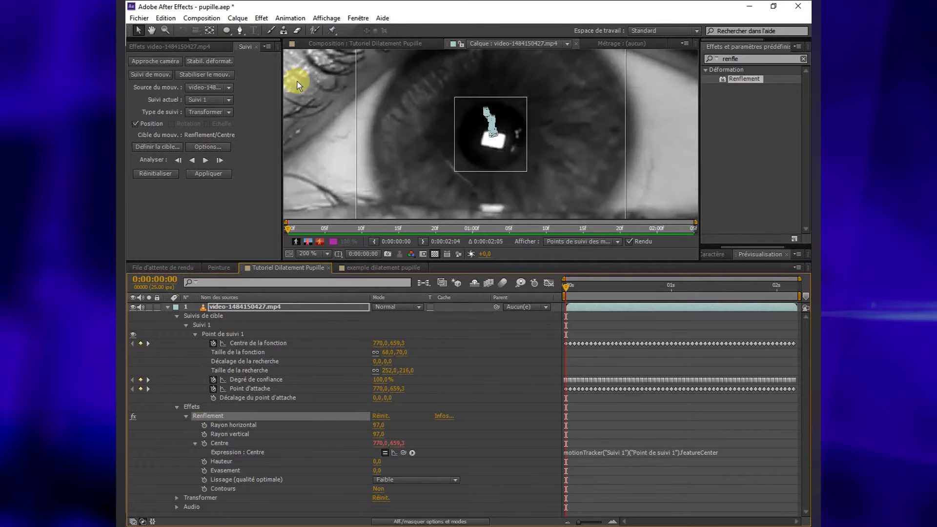
{"action": "left_click", "coordinate": [381, 44]}
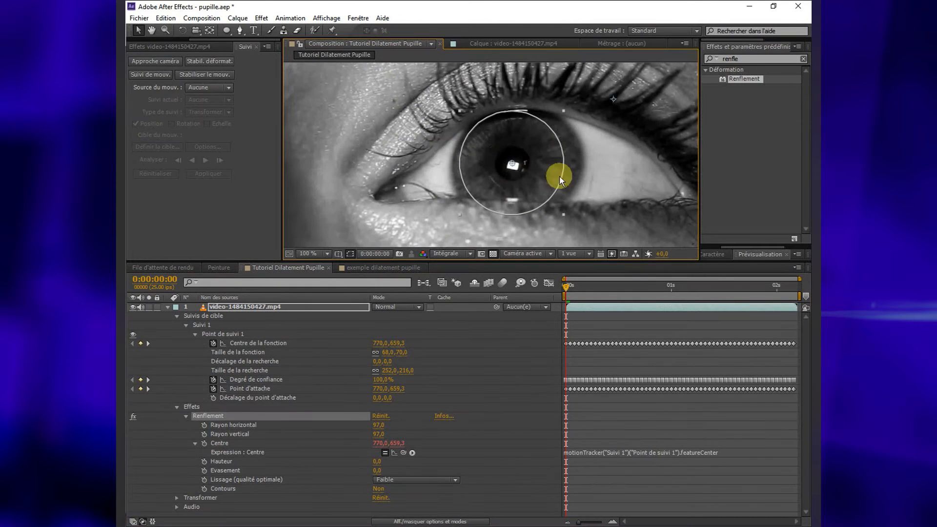
{"action": "key", "text": "KP_0"}
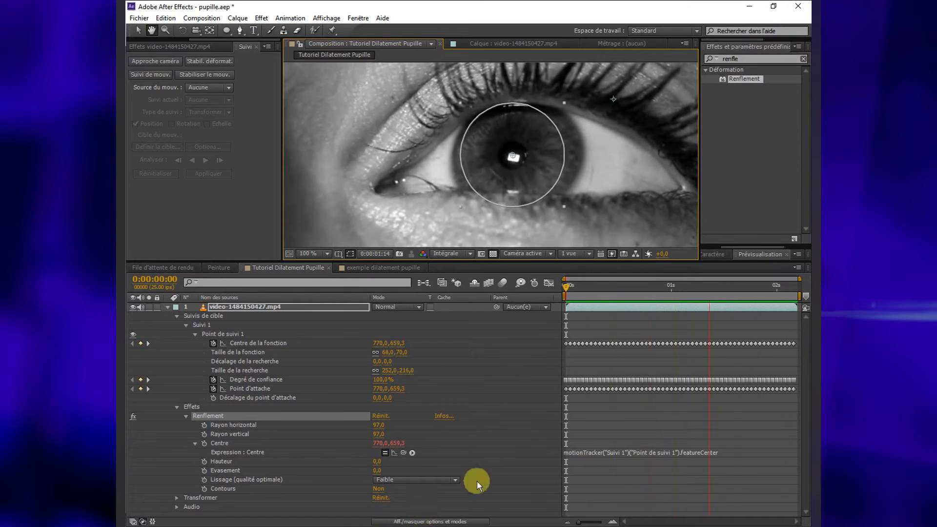
{"action": "left_click", "coordinate": [508, 314]}
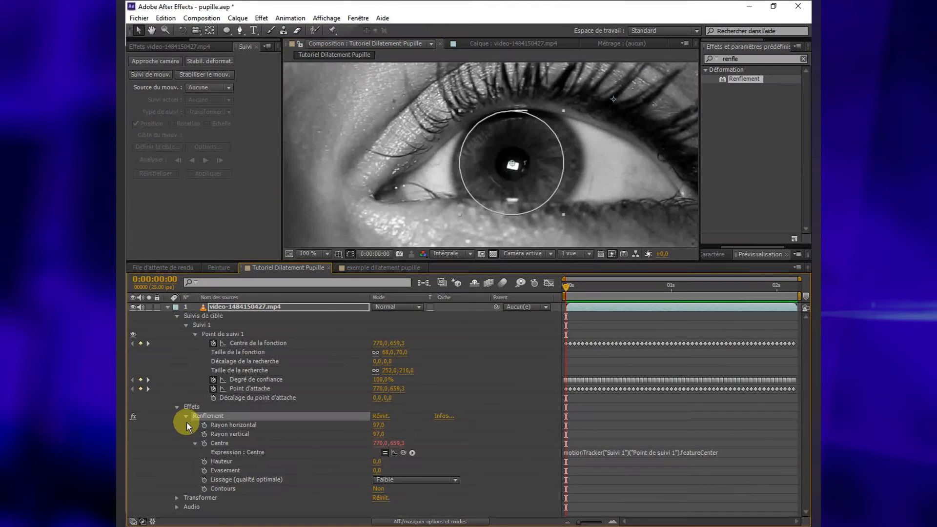
Step: Create starting keyframes for the Renflement Hauteur and Evasement at frame 7
{"action": "mouse_move", "coordinate": [590, 287]}
{"action": "left_mouse_down"}
{"action": "mouse_move", "coordinate": [578, 283]}
{"action": "mouse_move", "coordinate": [590, 286]}
{"action": "left_mouse_up"}
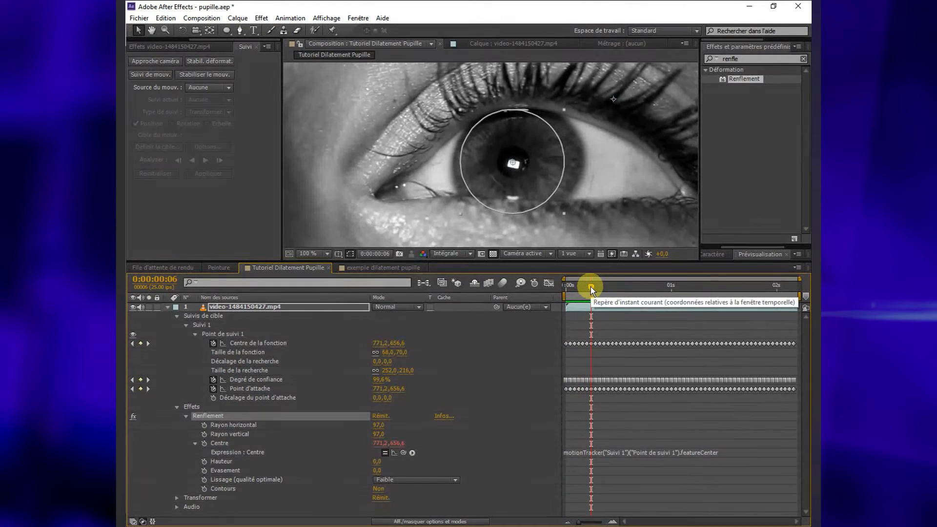
{"action": "mouse_move", "coordinate": [590, 286]}
{"action": "left_mouse_down"}
{"action": "mouse_move", "coordinate": [600, 288]}
{"action": "mouse_move", "coordinate": [556, 294]}
{"action": "mouse_move", "coordinate": [599, 287]}
{"action": "left_mouse_up"}
{"action": "left_click_drag", "start_coordinate": [600, 289], "coordinate": [596, 292]}
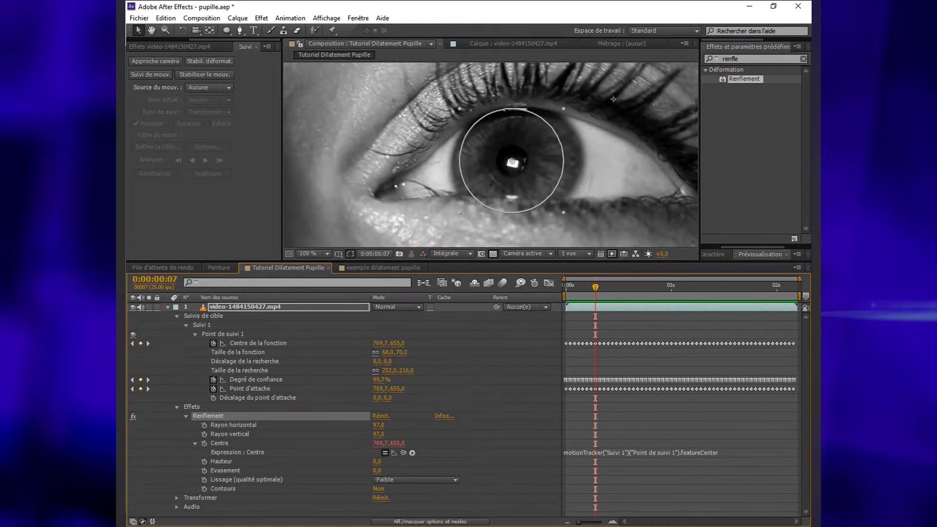
{"action": "left_click", "coordinate": [517, 468]}
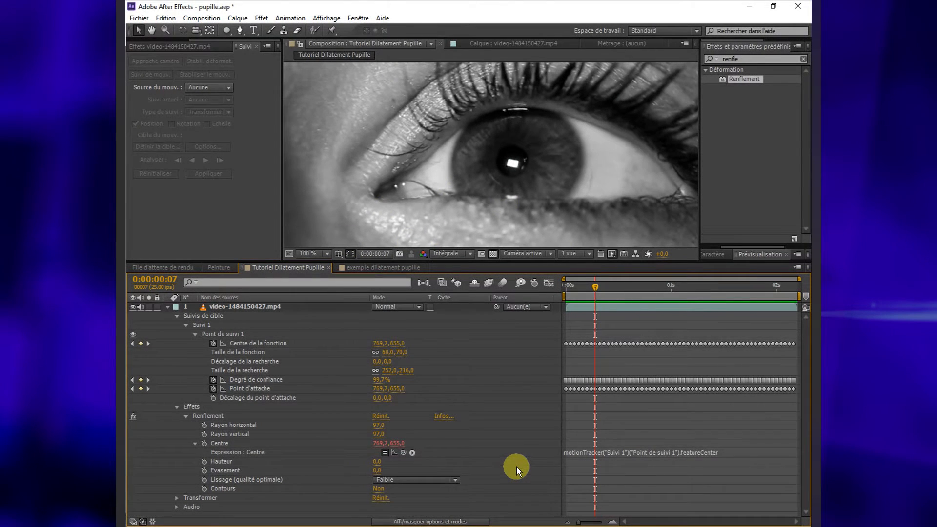
{"action": "left_click", "coordinate": [204, 461]}
{"action": "left_click", "coordinate": [204, 470]}
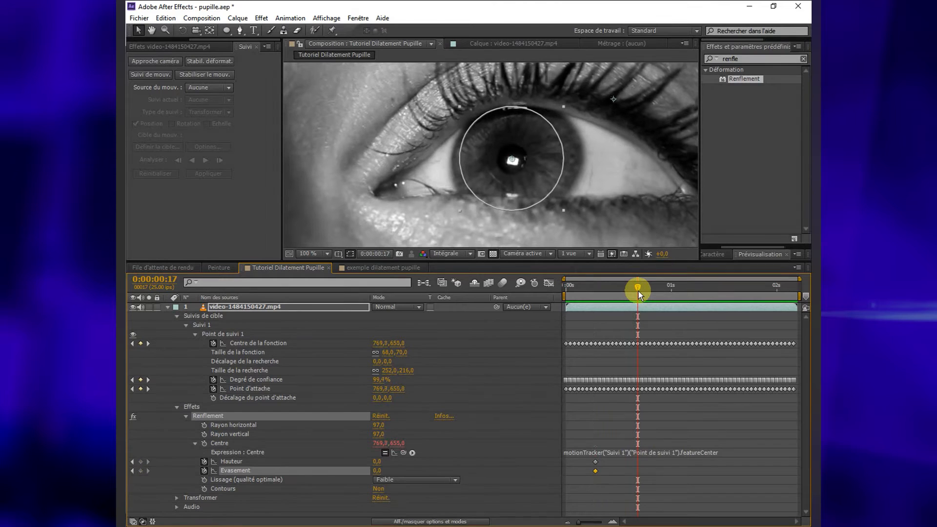
Step: At frame 17, set the Renflement Hauteur to 2,5 and Evasement to 35
{"action": "left_click_drag", "start_coordinate": [639, 291], "coordinate": [595, 303]}
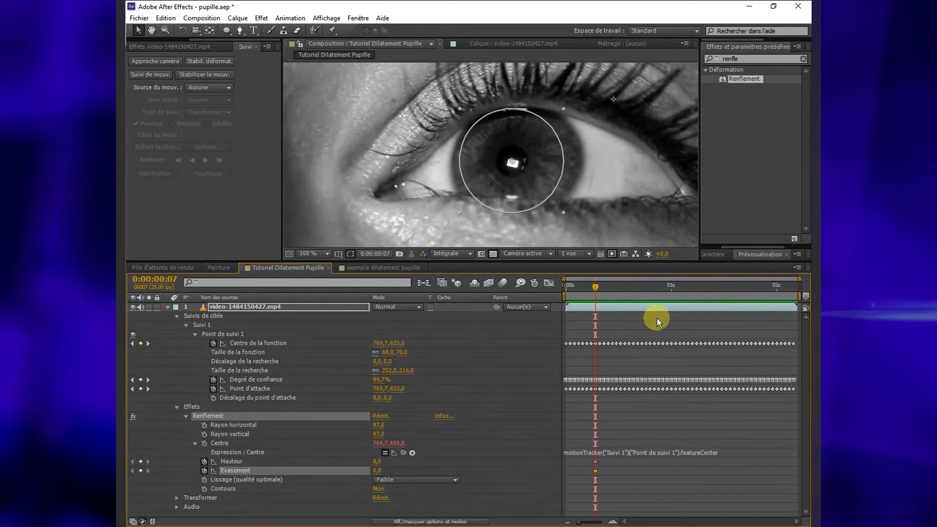
{"action": "left_click_drag", "start_coordinate": [655, 288], "coordinate": [637, 291]}
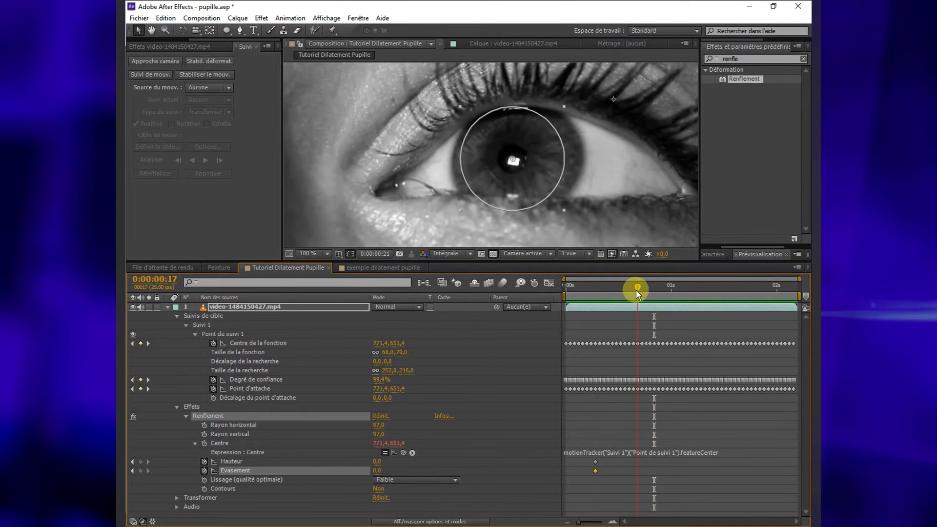
{"action": "left_click", "coordinate": [379, 462]}
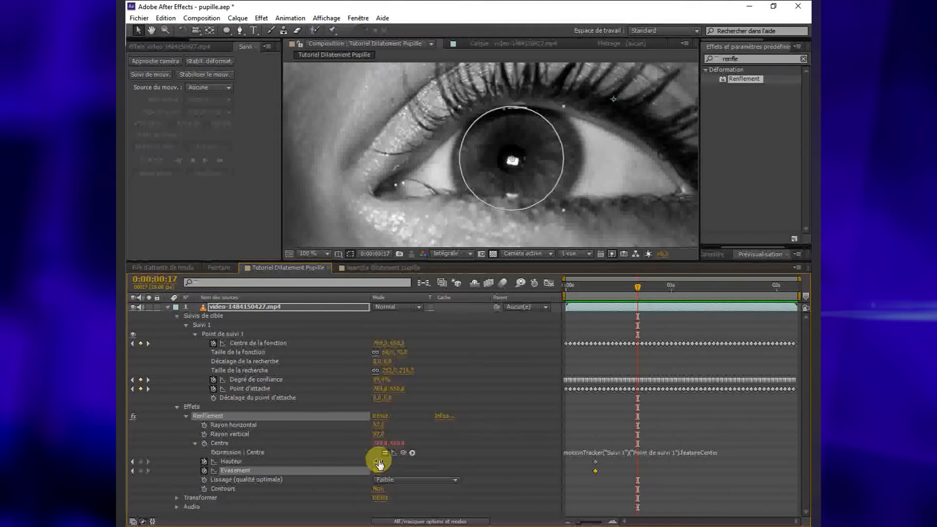
{"action": "type", "text": "2.5"}
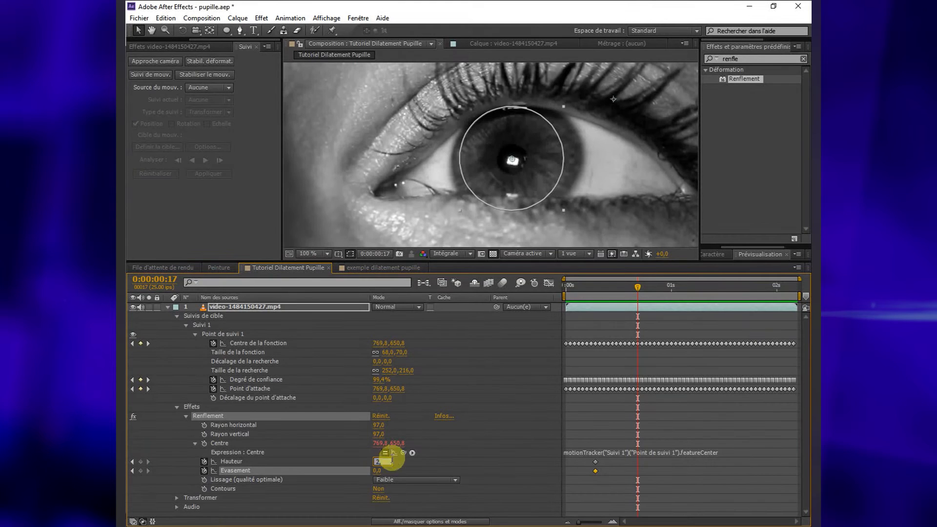
{"action": "left_click", "coordinate": [502, 508]}
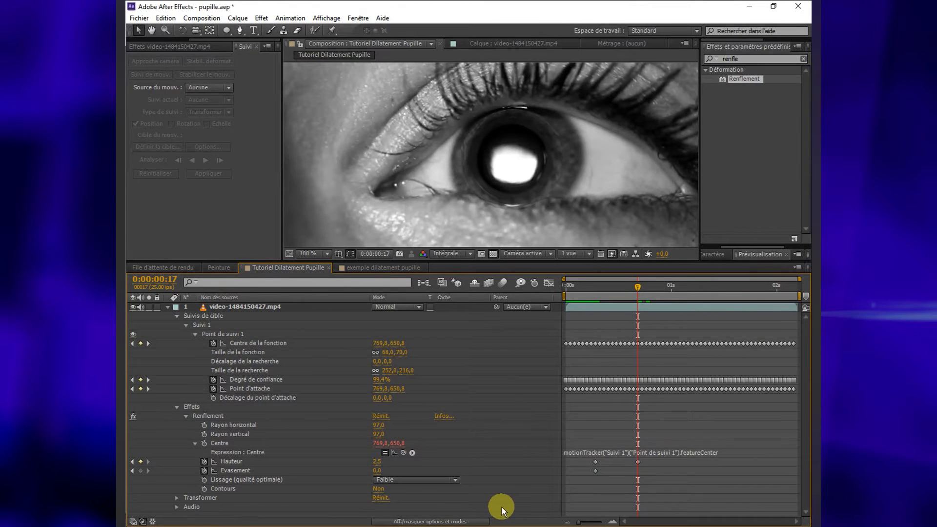
{"action": "left_click", "coordinate": [377, 470]}
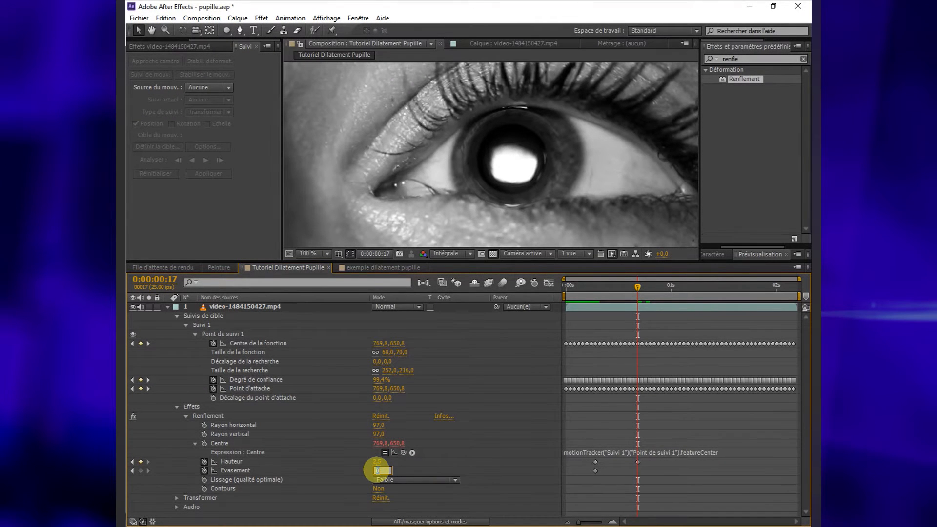
{"action": "type", "text": "35"}
{"action": "left_click", "coordinate": [440, 492]}
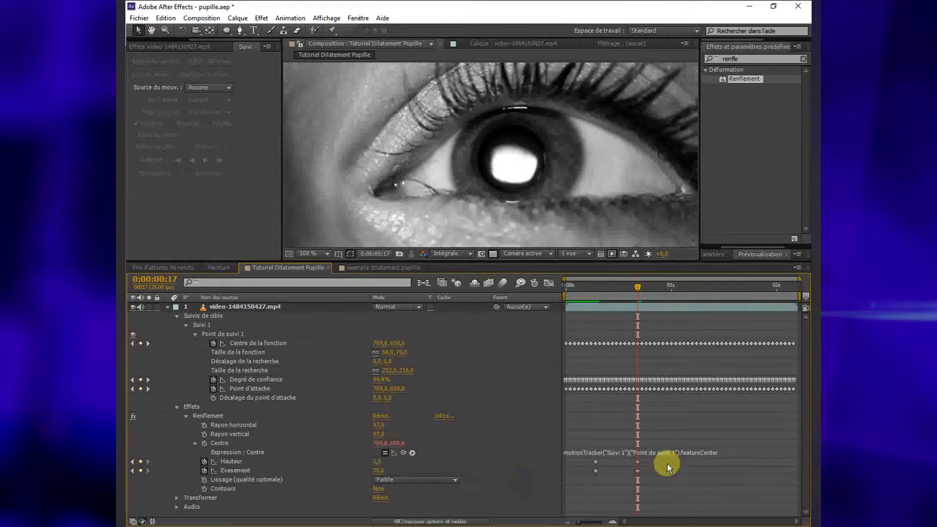
Step: Apply Lissage à l'éloignement to the first Hauteur and Evasement keyframes
{"action": "left_click_drag", "start_coordinate": [602, 467], "coordinate": [592, 480]}
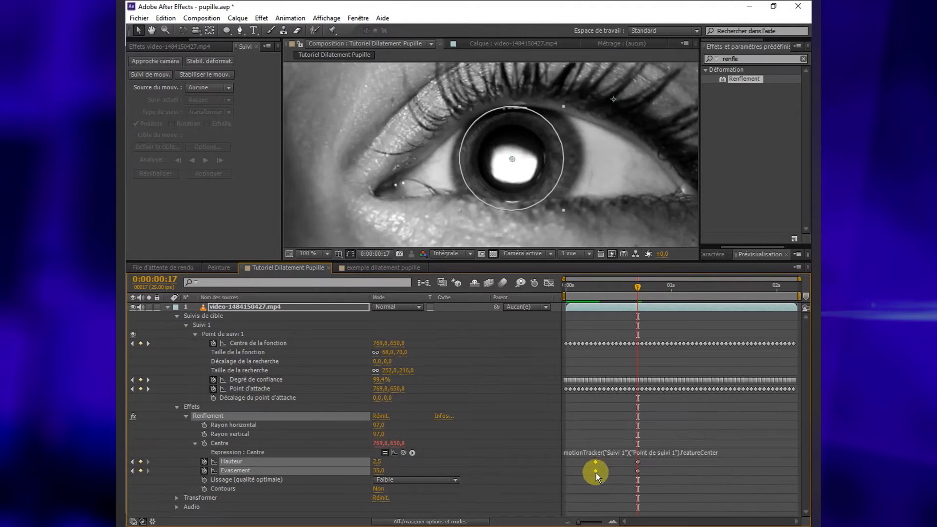
{"action": "right_click", "coordinate": [597, 469]}
{"action": "mouse_move", "coordinate": [620, 464]}
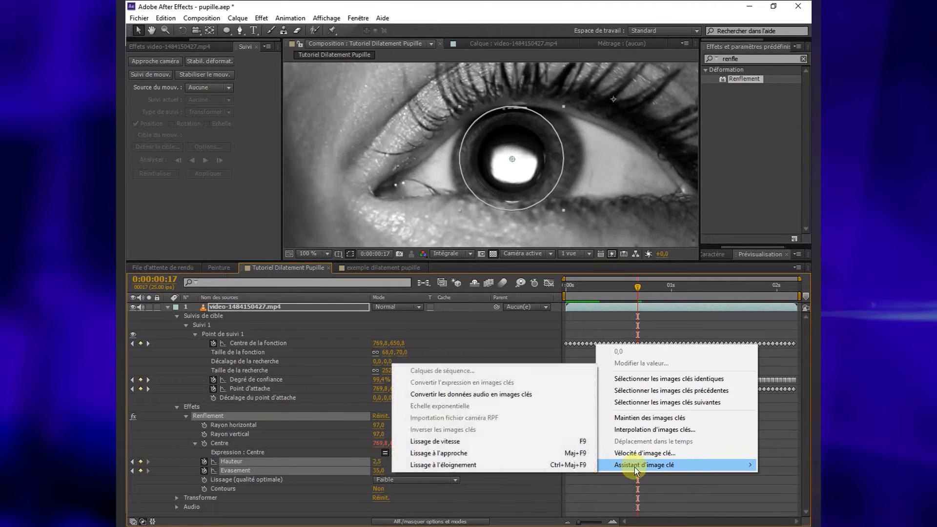
{"action": "left_click", "coordinate": [474, 465]}
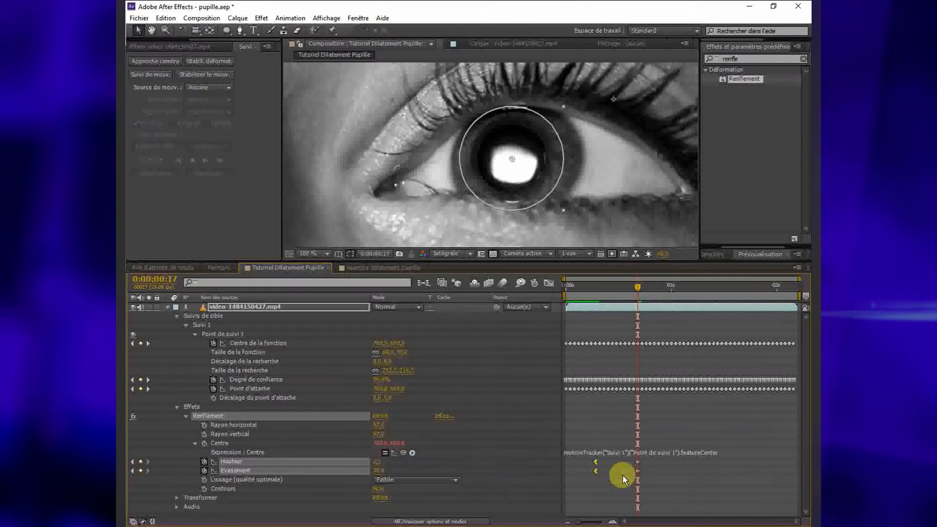
Step: Apply Lissage à l'approche to the second Hauteur and Evasement keyframes at frame 17
{"action": "left_click_drag", "start_coordinate": [650, 461], "coordinate": [640, 477]}
{"action": "right_click", "coordinate": [638, 476]}
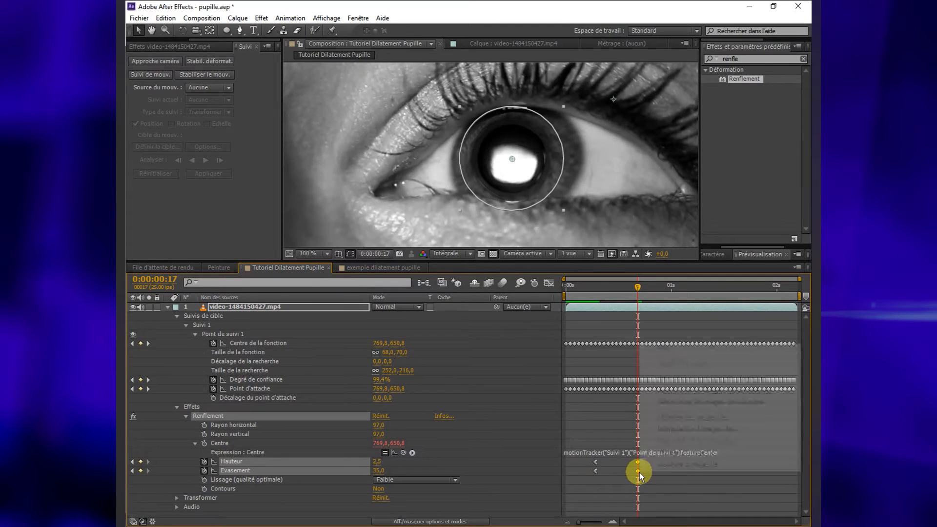
{"action": "mouse_move", "coordinate": [644, 464]}
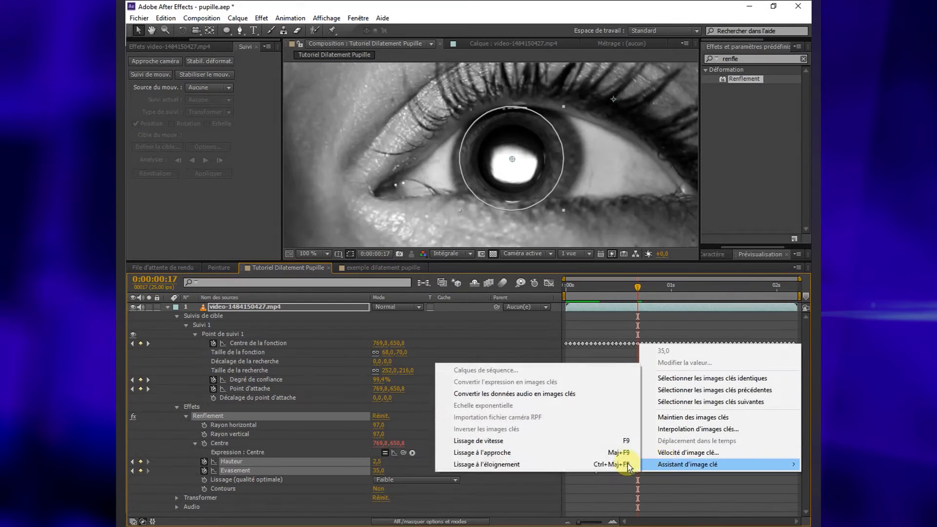
{"action": "left_click", "coordinate": [508, 452]}
{"action": "left_click", "coordinate": [689, 472]}
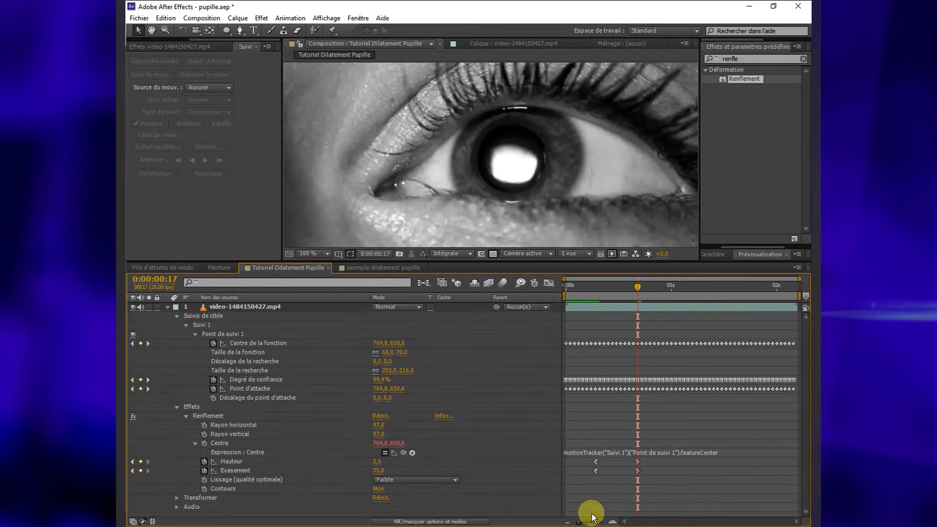
Step: Move the second Evasement keyframe to frame 24
{"action": "left_click_drag", "start_coordinate": [638, 472], "coordinate": [671, 473]}
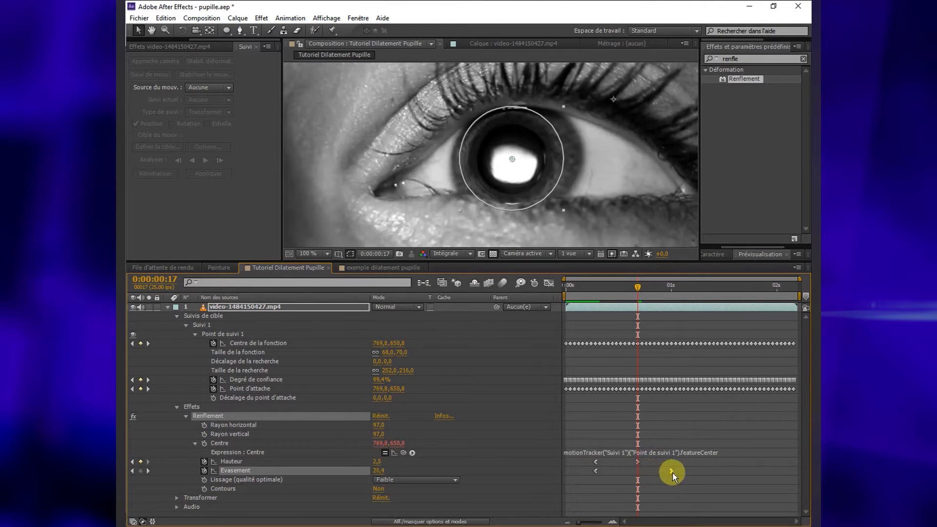
{"action": "left_click", "coordinate": [667, 285]}
{"action": "left_click_drag", "start_coordinate": [671, 472], "coordinate": [667, 471]}
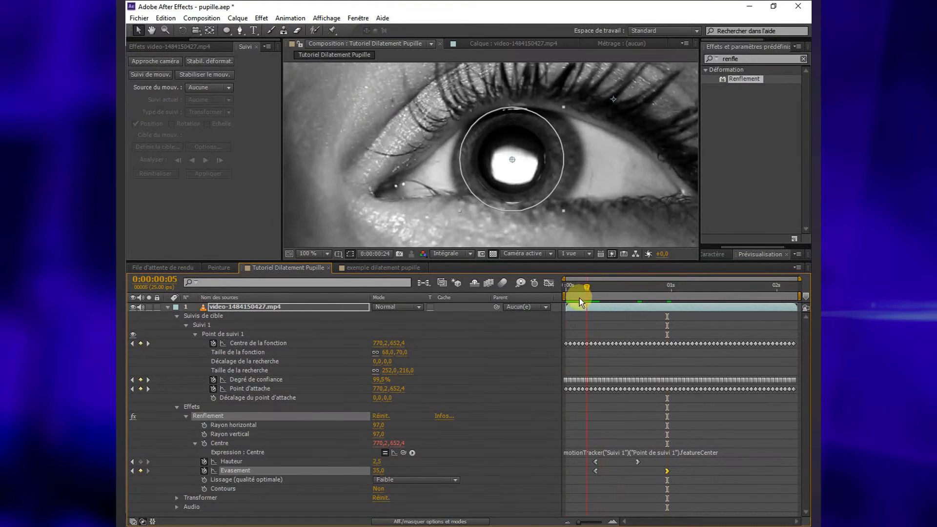
Step: Preview the pupil dilation from the first frame, stop at frame 23 and collapse the video layer's properties
{"action": "left_click_drag", "start_coordinate": [595, 298], "coordinate": [565, 298]}
{"action": "left_click", "coordinate": [543, 499]}
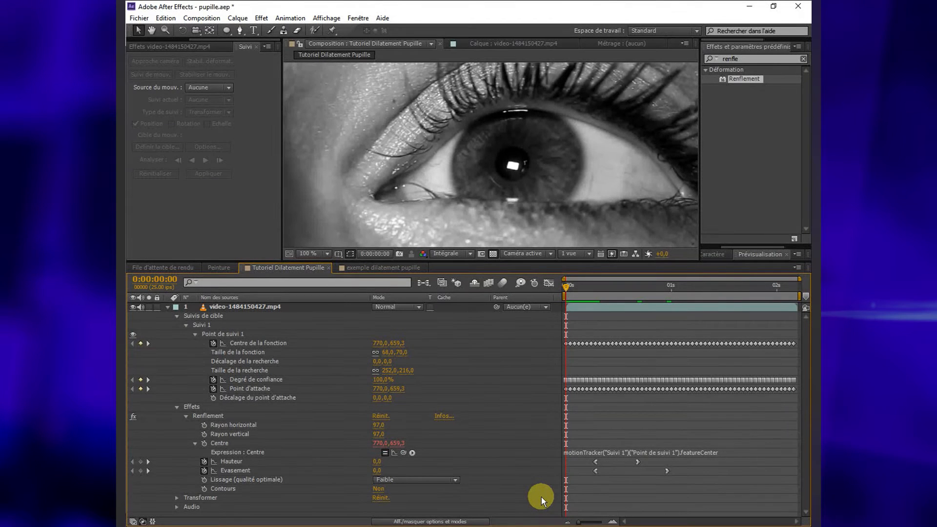
{"action": "key", "text": "space"}
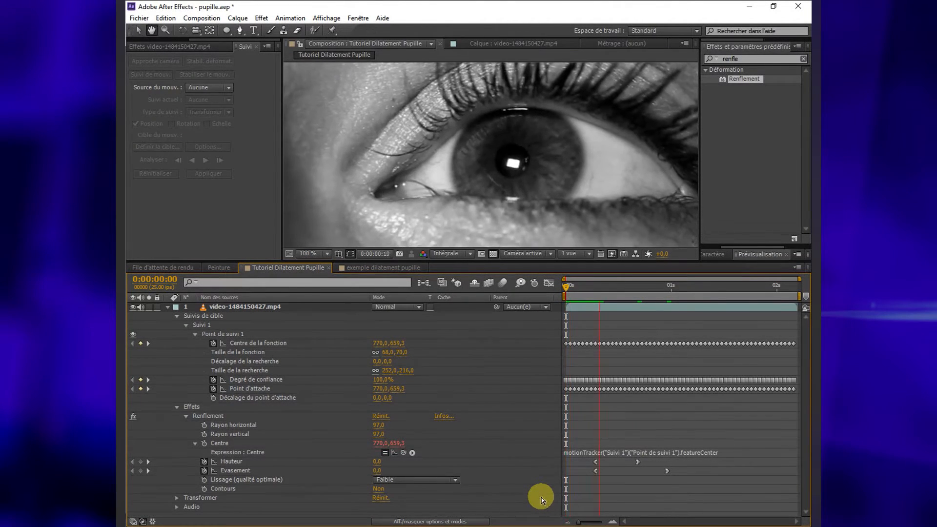
{"action": "left_click_drag", "start_coordinate": [623, 291], "coordinate": [558, 293]}
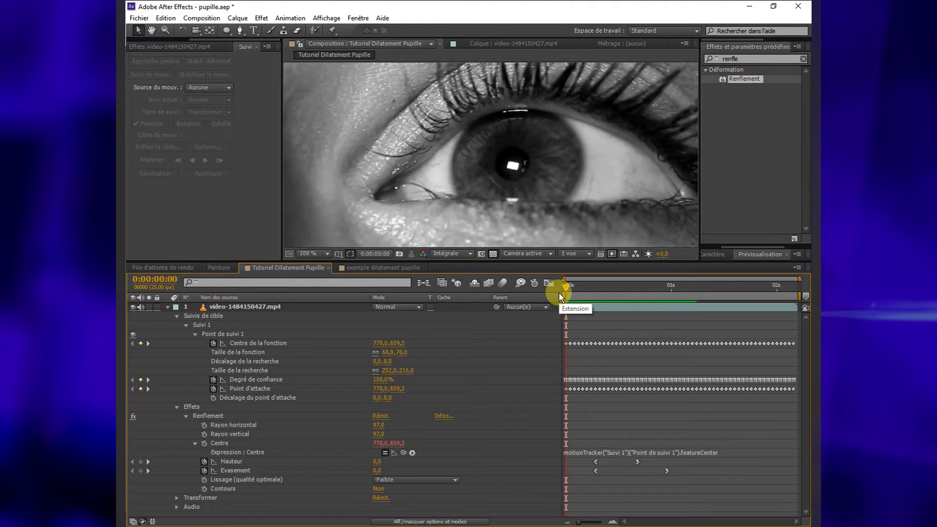
{"action": "key", "text": "space"}
{"action": "left_click_drag", "start_coordinate": [652, 285], "coordinate": [663, 285]}
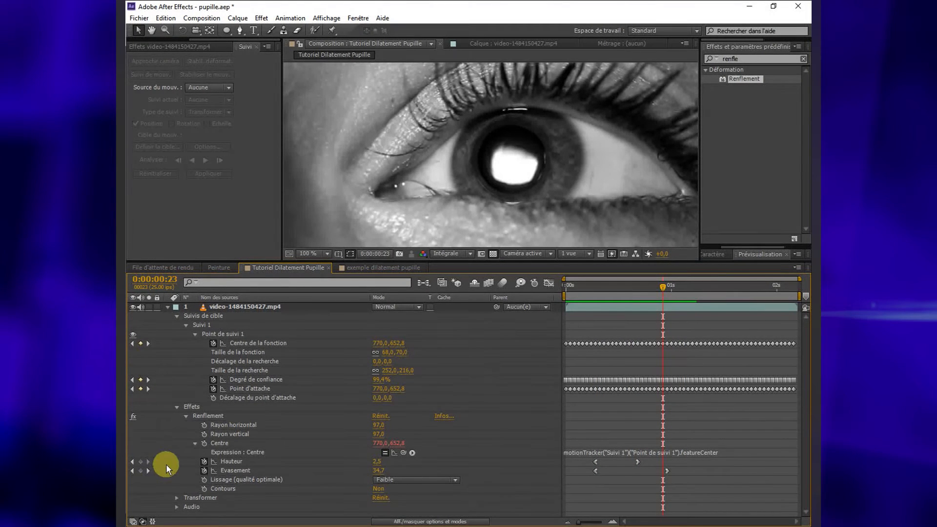
{"action": "left_click", "coordinate": [168, 308]}
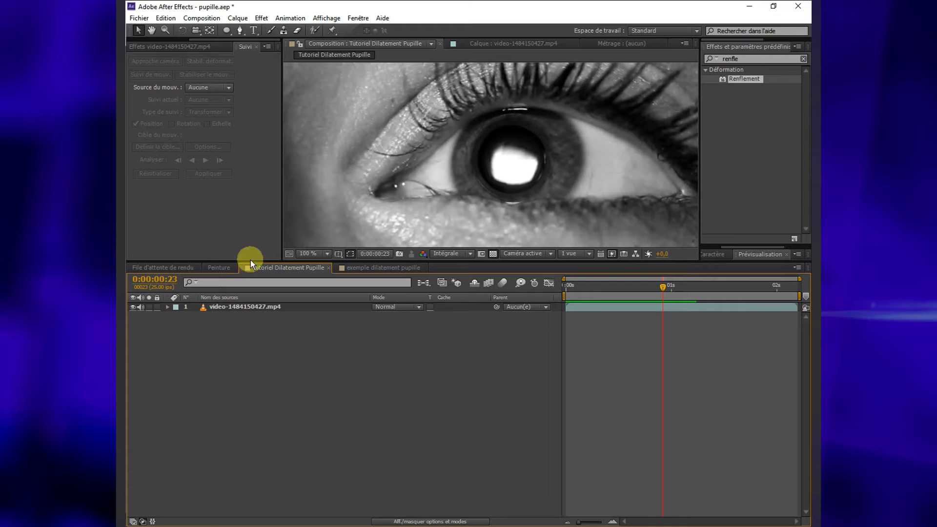
Step: Create a black 1920 × 1080 px solid layer above the eye video and hide it
{"action": "left_click", "coordinate": [237, 18]}
{"action": "mouse_move", "coordinate": [332, 31]}
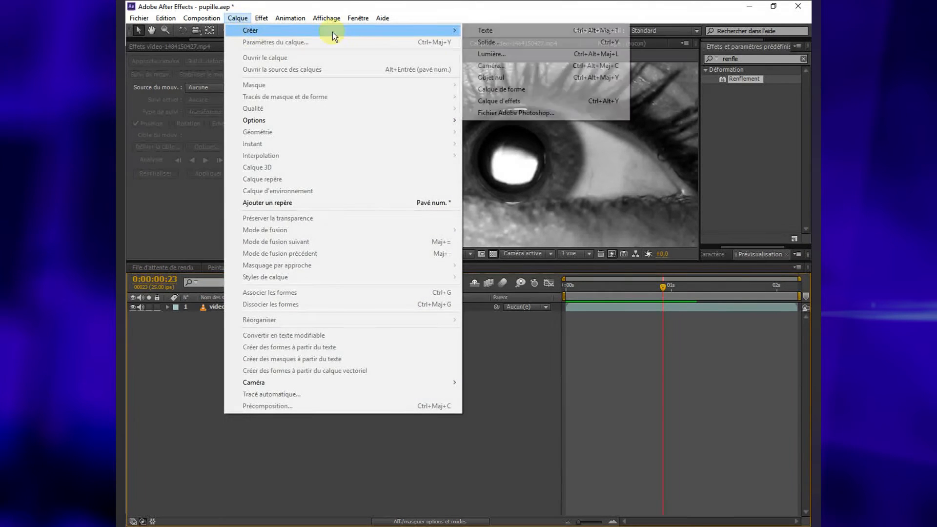
{"action": "left_click", "coordinate": [489, 41]}
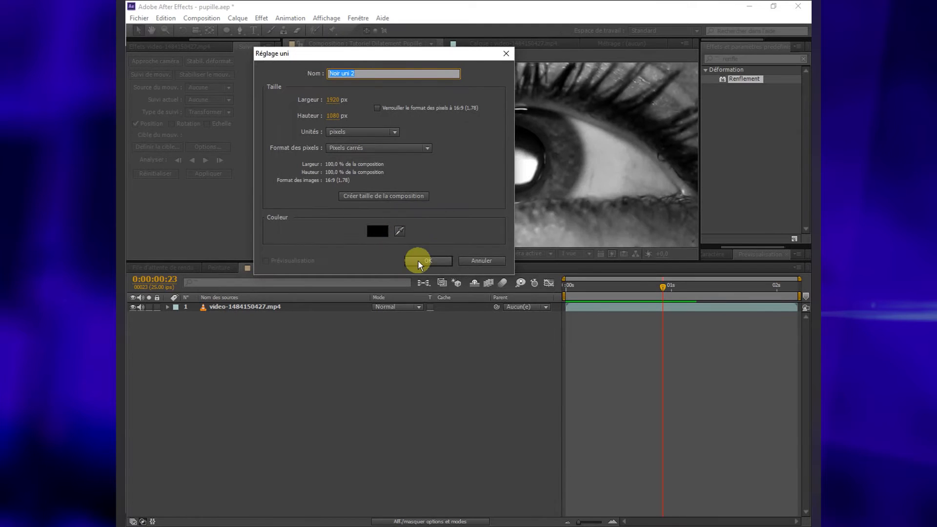
{"action": "left_click", "coordinate": [410, 260]}
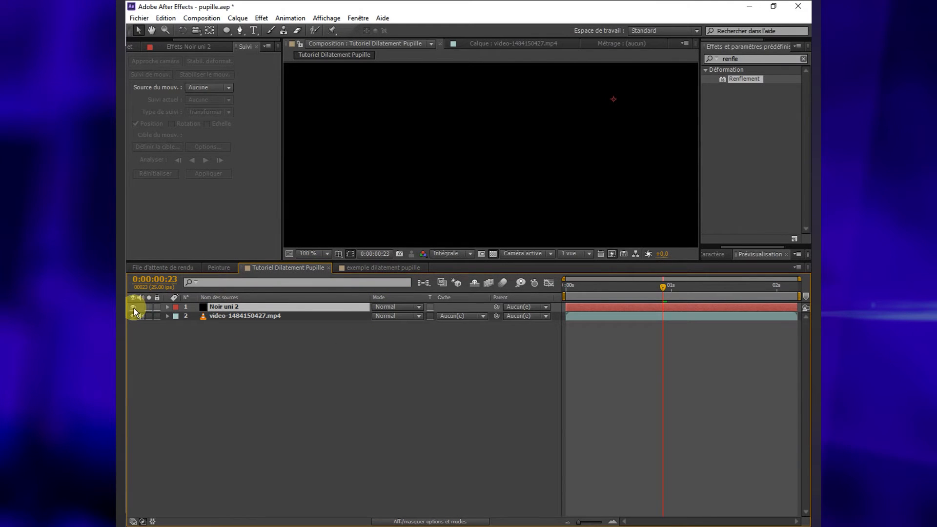
{"action": "left_click", "coordinate": [134, 307]}
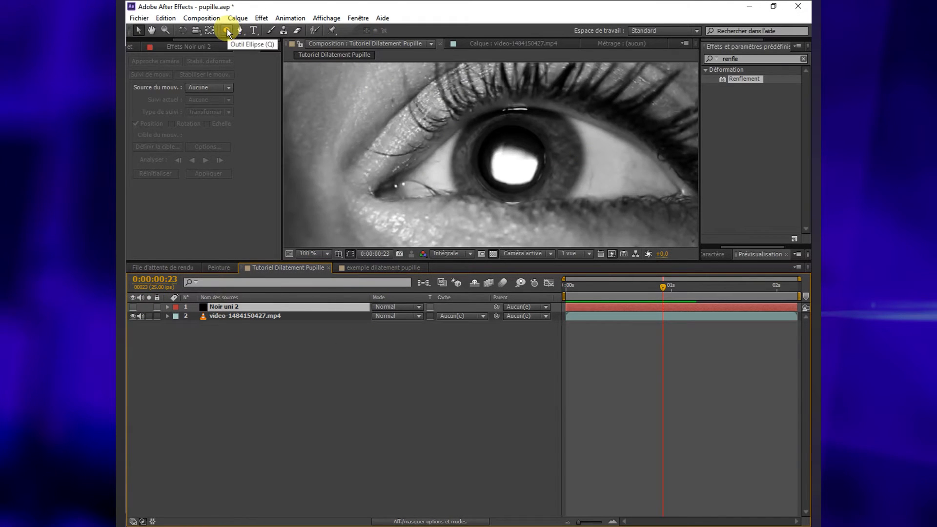
Step: Draw an elliptical mask around the dilated pupil on the black solid at frame 17
{"action": "left_click", "coordinate": [168, 317]}
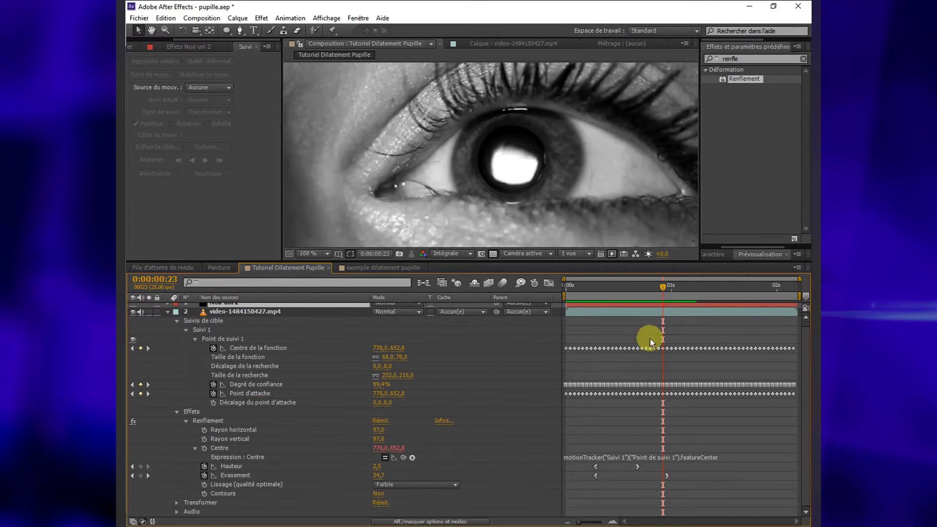
{"action": "left_click_drag", "start_coordinate": [665, 290], "coordinate": [638, 288]}
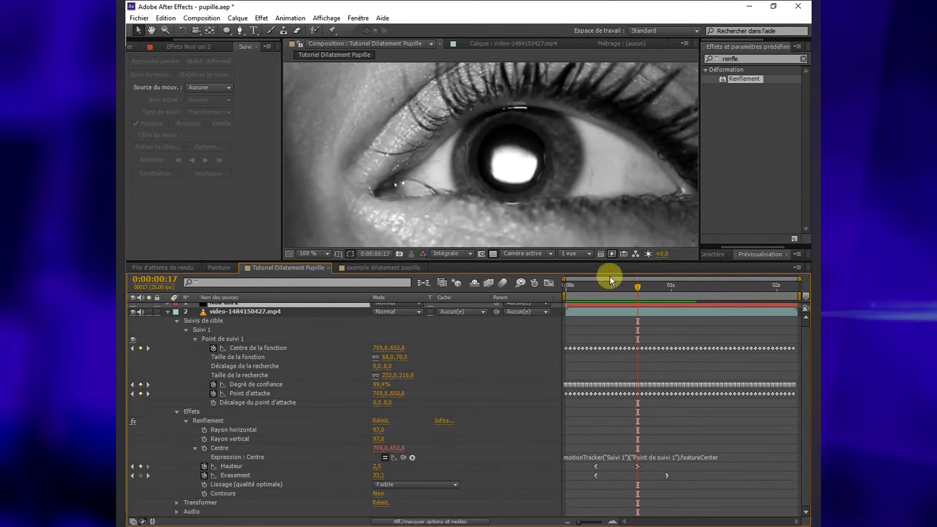
{"action": "left_click", "coordinate": [226, 31]}
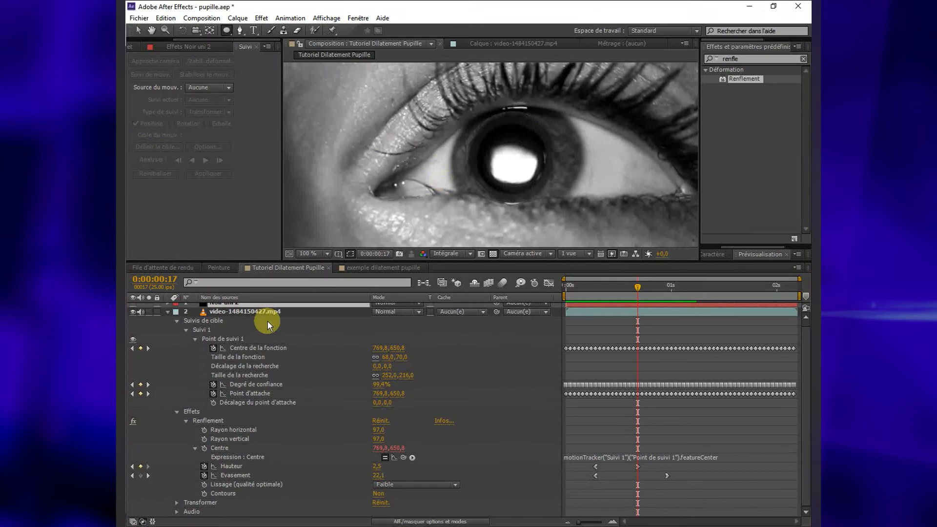
{"action": "left_click", "coordinate": [245, 304]}
{"action": "mouse_move", "coordinate": [472, 108]}
{"action": "left_mouse_down"}
{"action": "mouse_move", "coordinate": [491, 151]}
{"action": "mouse_move", "coordinate": [541, 188]}
{"action": "mouse_move", "coordinate": [549, 179]}
{"action": "left_mouse_up"}
Step: Adjust the mask's points to fit the pupil's outline and make the black solid visible
{"action": "key", "text": "v"}
{"action": "left_click_drag", "start_coordinate": [509, 107], "coordinate": [511, 122]}
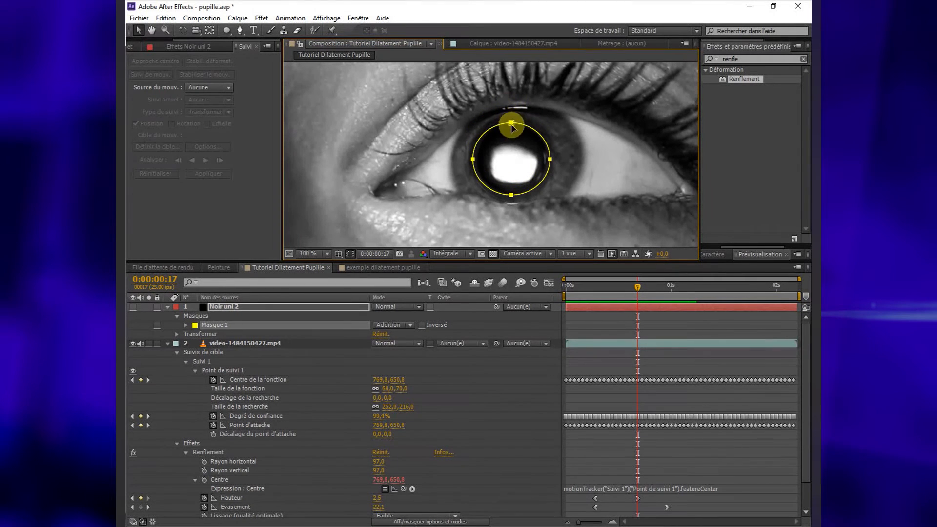
{"action": "left_click", "coordinate": [458, 155]}
{"action": "left_click_drag", "start_coordinate": [472, 158], "coordinate": [479, 160]}
{"action": "left_click_drag", "start_coordinate": [511, 126], "coordinate": [512, 128]}
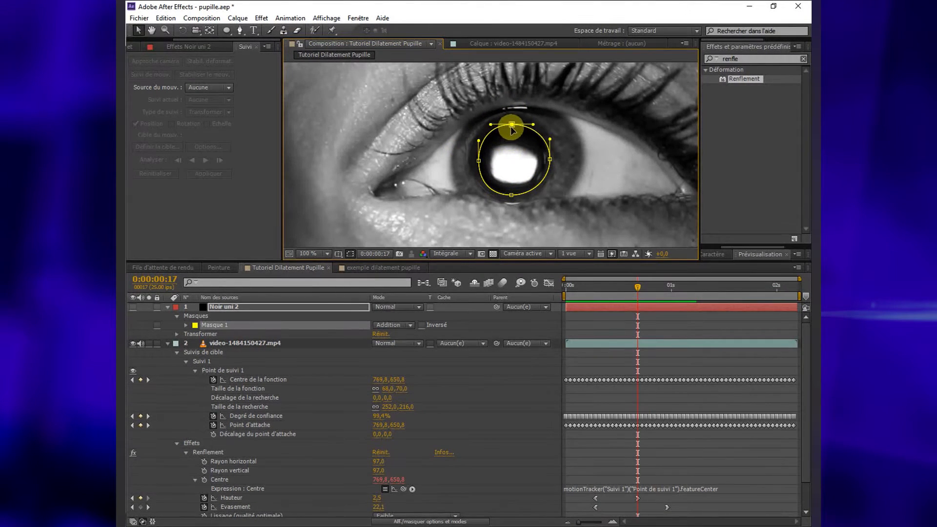
{"action": "mouse_move", "coordinate": [549, 160]}
{"action": "left_mouse_down"}
{"action": "mouse_move", "coordinate": [538, 159]}
{"action": "mouse_move", "coordinate": [547, 160]}
{"action": "left_mouse_up"}
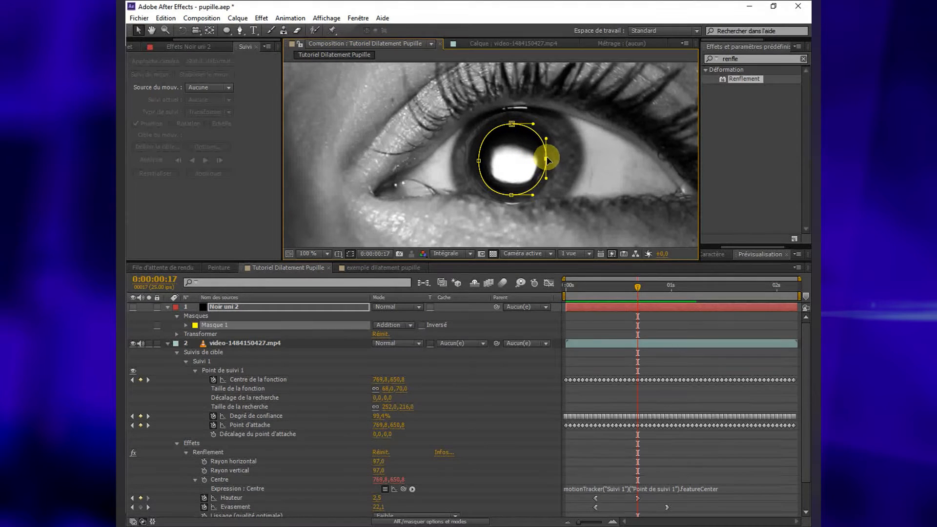
{"action": "left_click", "coordinate": [478, 161]}
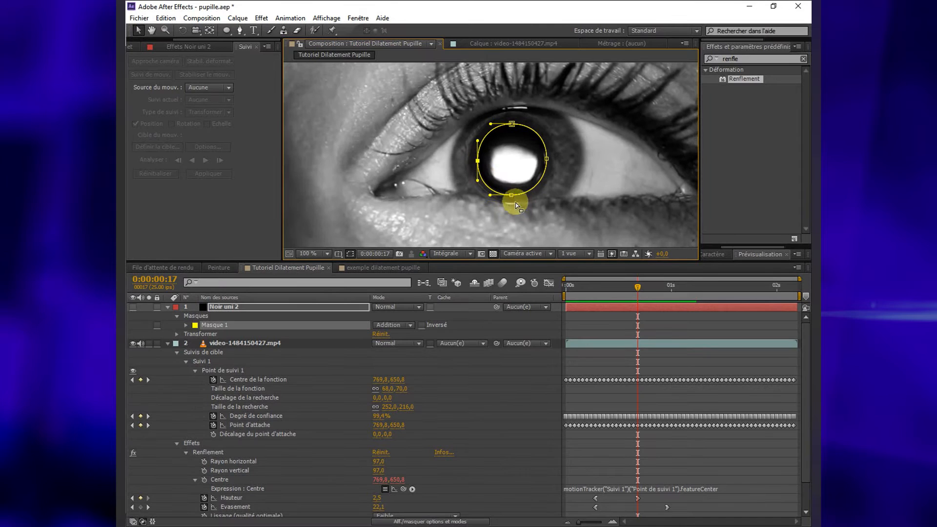
{"action": "left_click", "coordinate": [133, 307]}
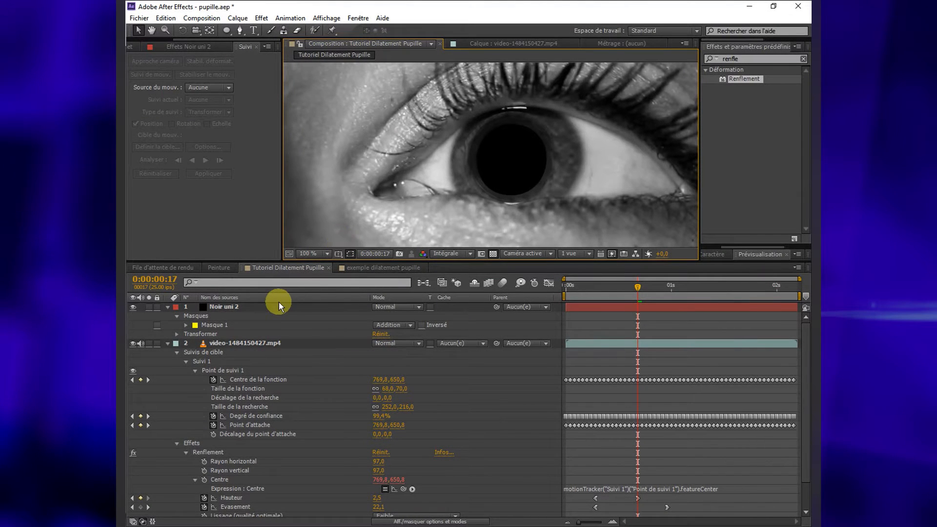
Step: Set Masque 1's Contour progressif du masque to 5,0 pixels
{"action": "left_click", "coordinate": [186, 325]}
{"action": "left_click", "coordinate": [389, 343]}
{"action": "type", "text": "4,0,4,0 pixels"}
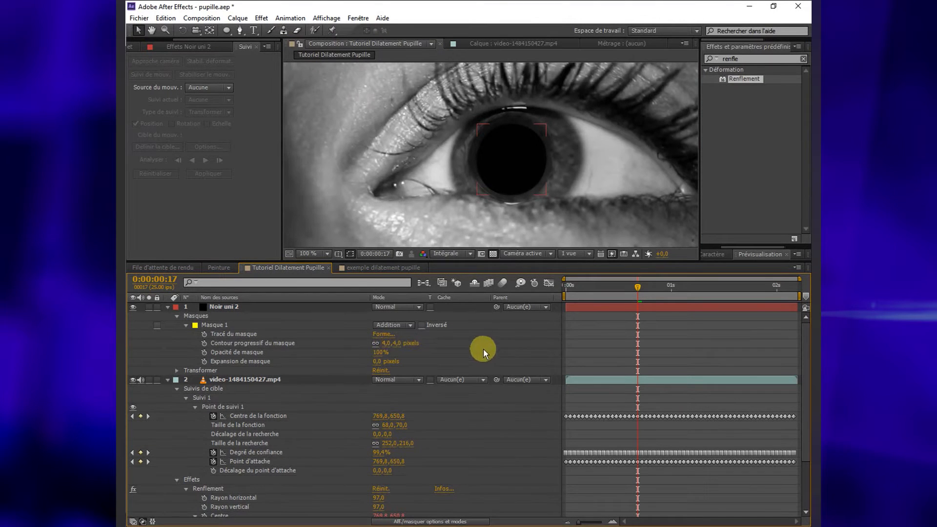
{"action": "double_click", "coordinate": [385, 344]}
{"action": "type", "text": "5"}
{"action": "left_click", "coordinate": [479, 348]}
Step: Keyframe Masque 1's Expansion de masque at 0 pixels on frame 17 and at -34 pixels on frame 7
{"action": "scroll", "coordinate": [440, 415], "scroll_direction": "down", "scroll_amount": 3}
{"action": "scroll", "coordinate": [487, 433], "scroll_direction": "up", "scroll_amount": 3}
{"action": "left_click", "coordinate": [205, 362]}
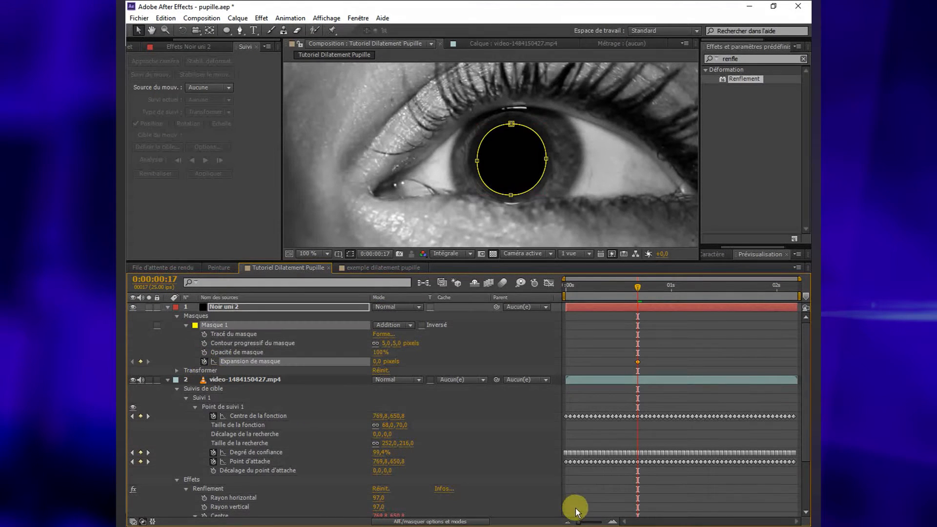
{"action": "scroll", "coordinate": [599, 461], "scroll_direction": "down", "scroll_amount": 3}
{"action": "left_click_drag", "start_coordinate": [599, 288], "coordinate": [595, 289]}
{"action": "scroll", "coordinate": [374, 435], "scroll_direction": "up", "scroll_amount": 1}
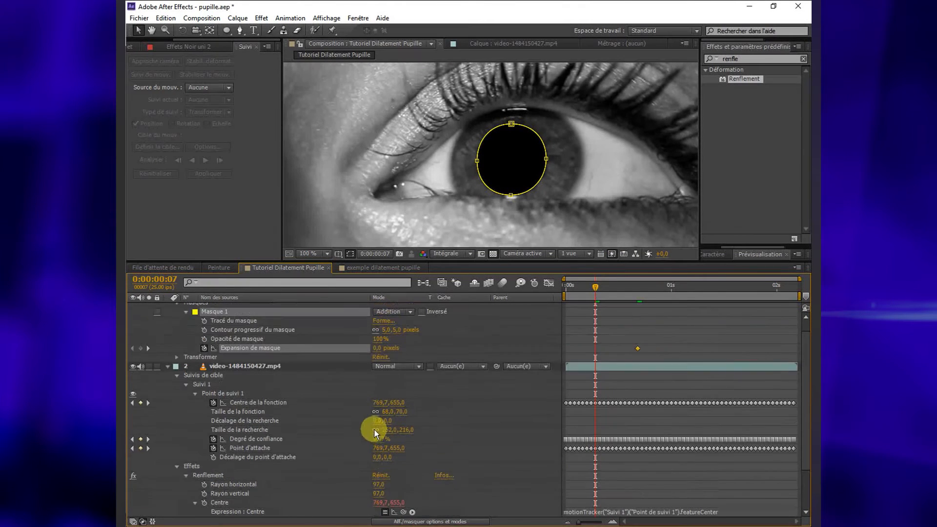
{"action": "scroll", "coordinate": [598, 486], "scroll_direction": "down", "scroll_amount": 1}
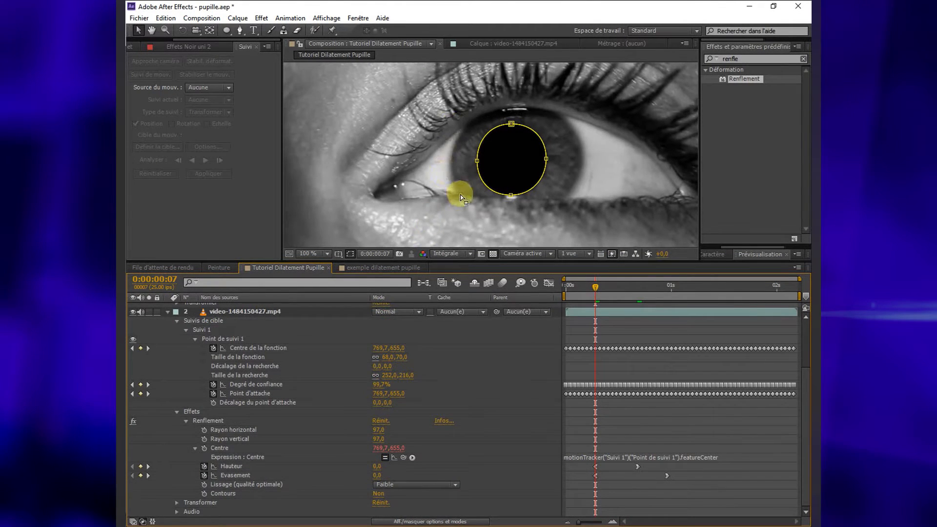
{"action": "scroll", "coordinate": [460, 194], "scroll_direction": "up", "scroll_amount": 1}
{"action": "scroll", "coordinate": [347, 402], "scroll_direction": "up", "scroll_amount": 3}
{"action": "mouse_move", "coordinate": [379, 363]}
{"action": "left_mouse_down"}
{"action": "mouse_move", "coordinate": [366, 366]}
{"action": "mouse_move", "coordinate": [388, 363]}
{"action": "left_mouse_up"}
{"action": "left_click", "coordinate": [491, 385]}
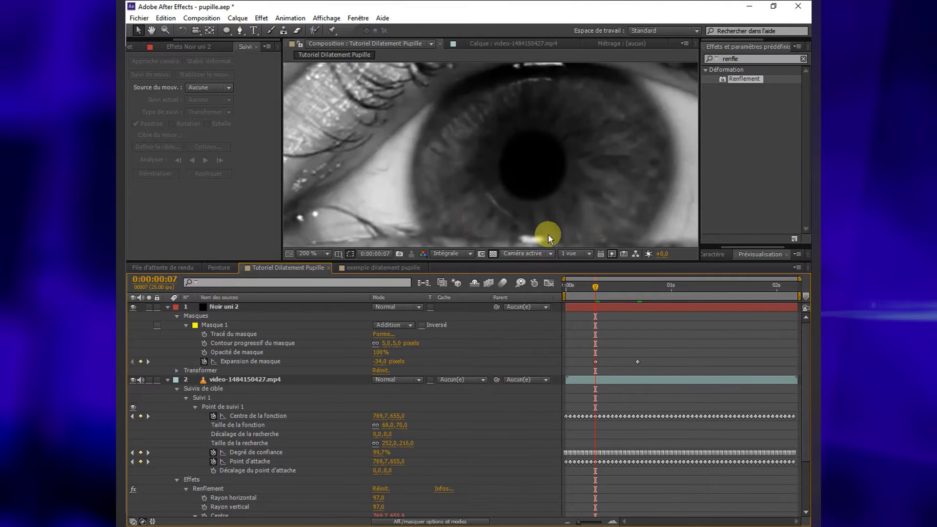
{"action": "key", "text": "comma"}
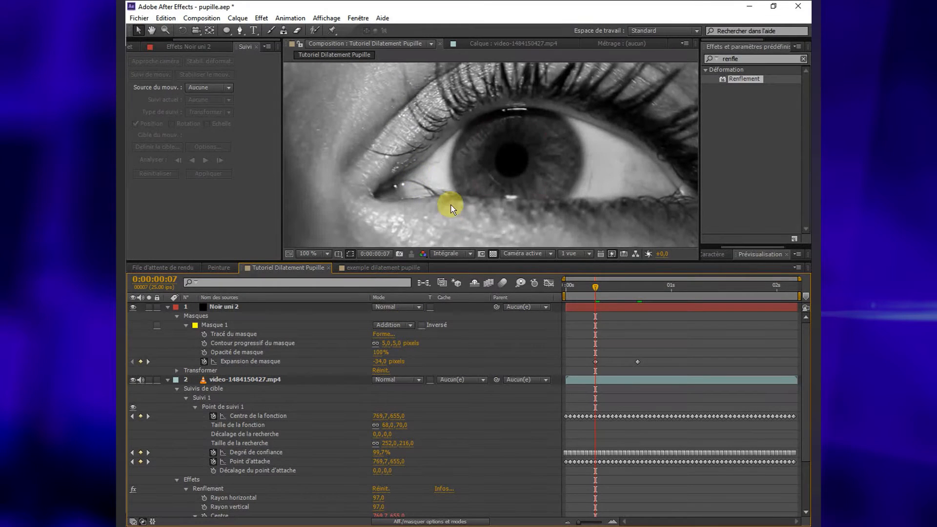
{"action": "key", "text": "period"}
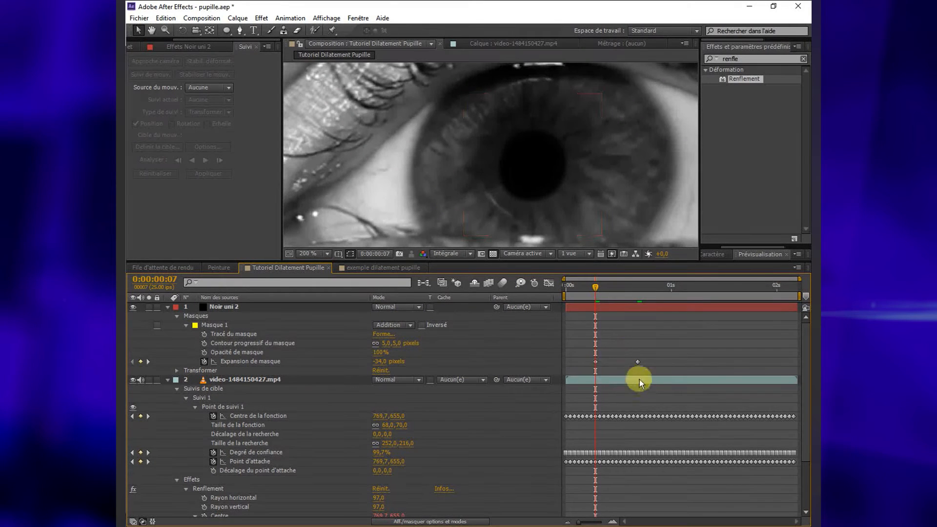
Step: Apply Lissage à l'éloignement to the first Expansion de masque keyframe and Lissage à l'approche to the second
{"action": "right_click", "coordinate": [595, 361]}
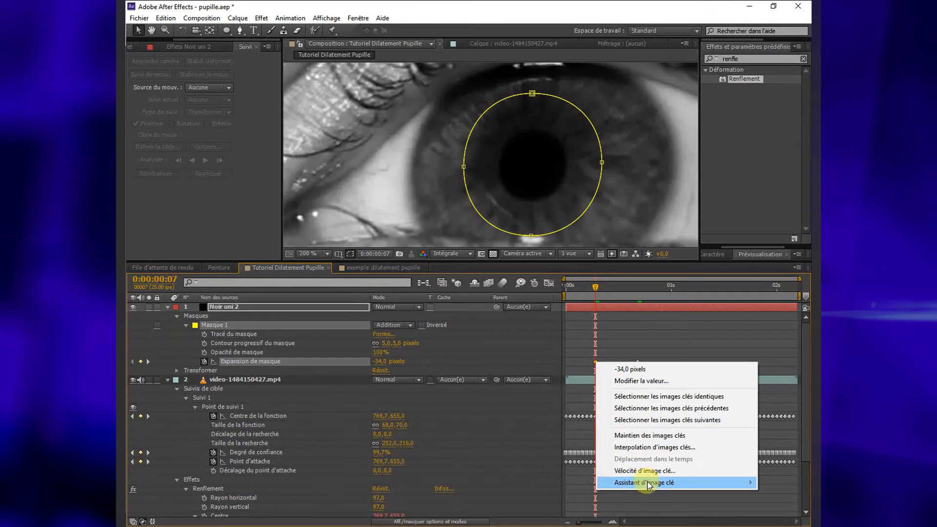
{"action": "mouse_move", "coordinate": [647, 484]}
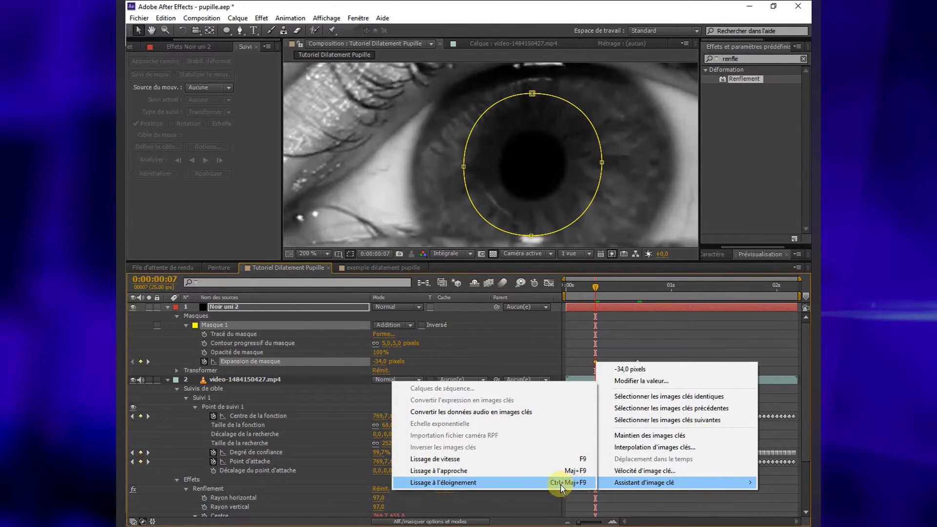
{"action": "left_click", "coordinate": [471, 481]}
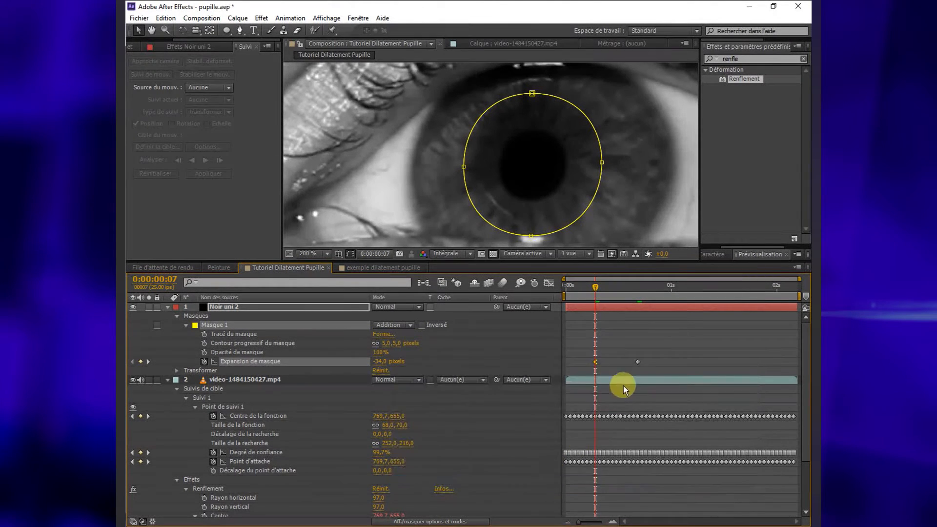
{"action": "right_click", "coordinate": [638, 363]}
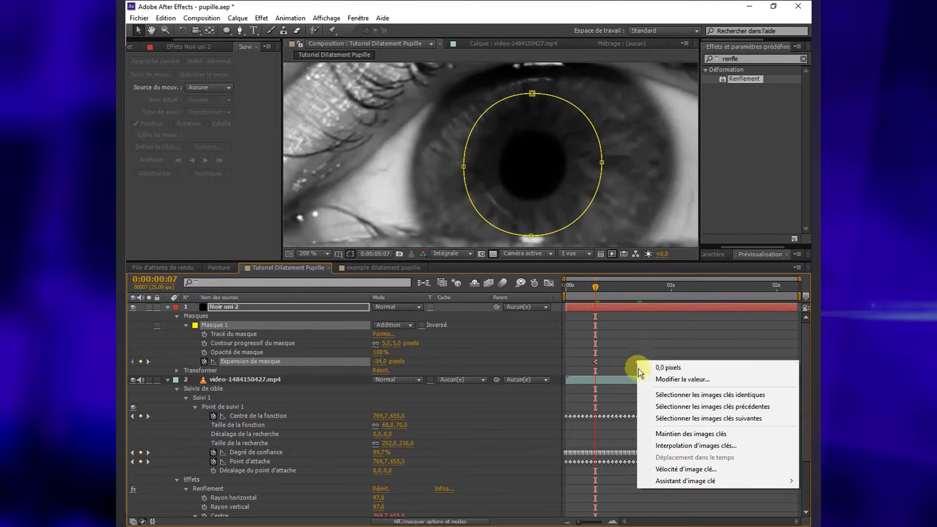
{"action": "mouse_move", "coordinate": [685, 483]}
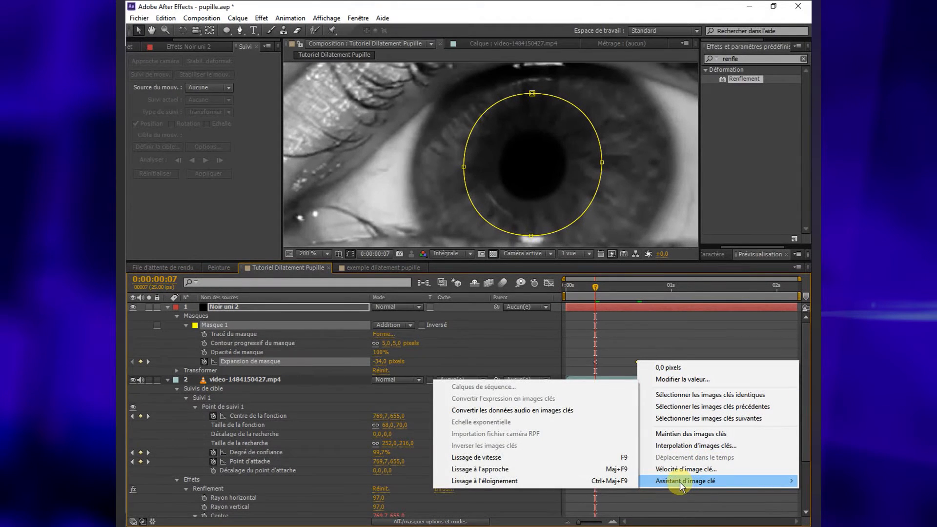
{"action": "left_click", "coordinate": [512, 471]}
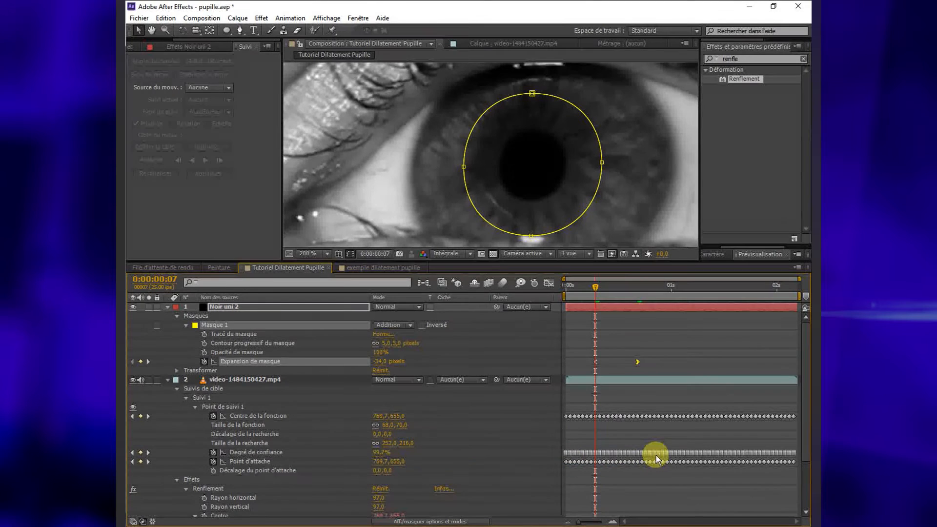
Step: Preview the dilation and compare how the black mask matches the pupil at frames 7, 15 and 17
{"action": "key", "text": "space"}
{"action": "scroll", "coordinate": [427, 177], "scroll_direction": "down", "scroll_amount": 6}
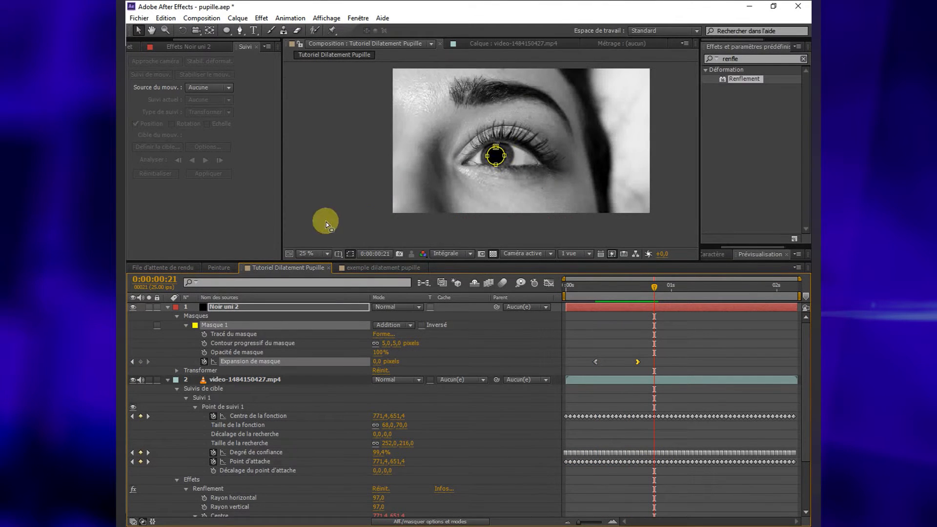
{"action": "left_click", "coordinate": [392, 197]}
{"action": "key", "text": "slash"}
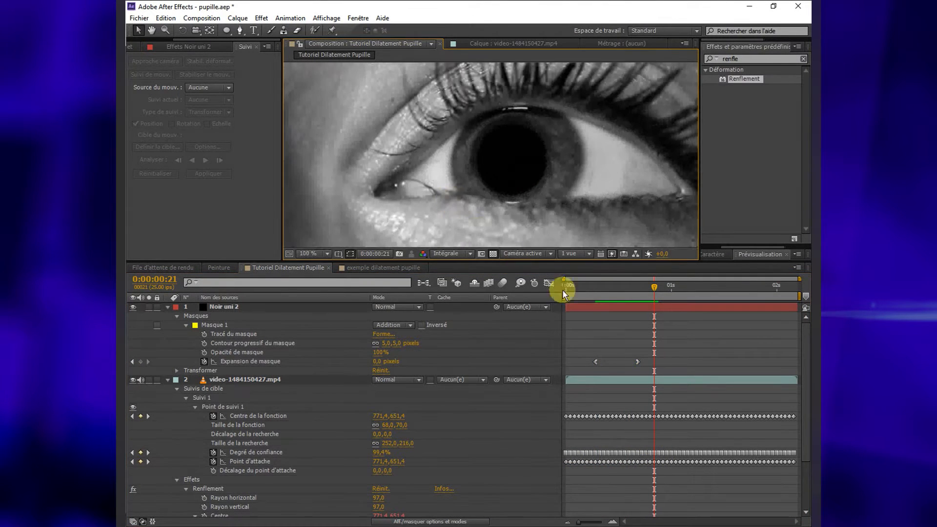
{"action": "left_click", "coordinate": [637, 295]}
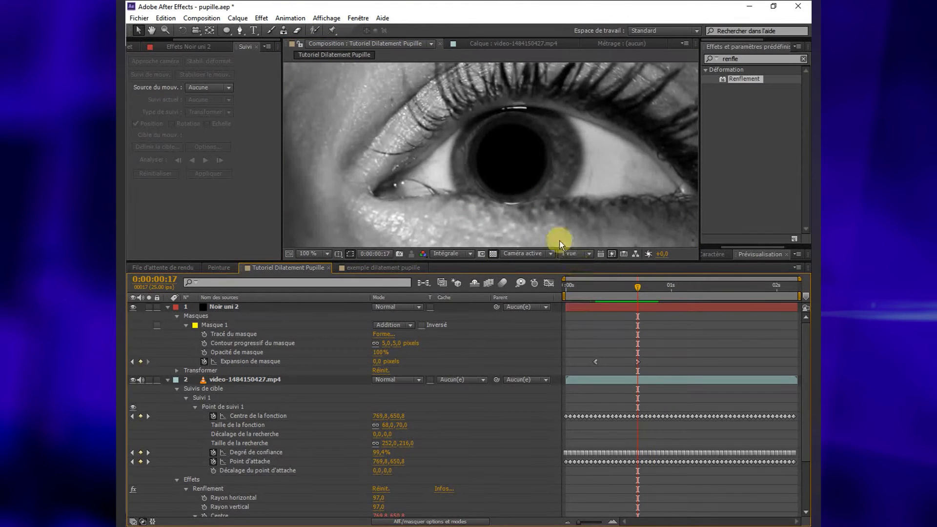
{"action": "scroll", "coordinate": [516, 181], "scroll_direction": "up", "scroll_amount": 1}
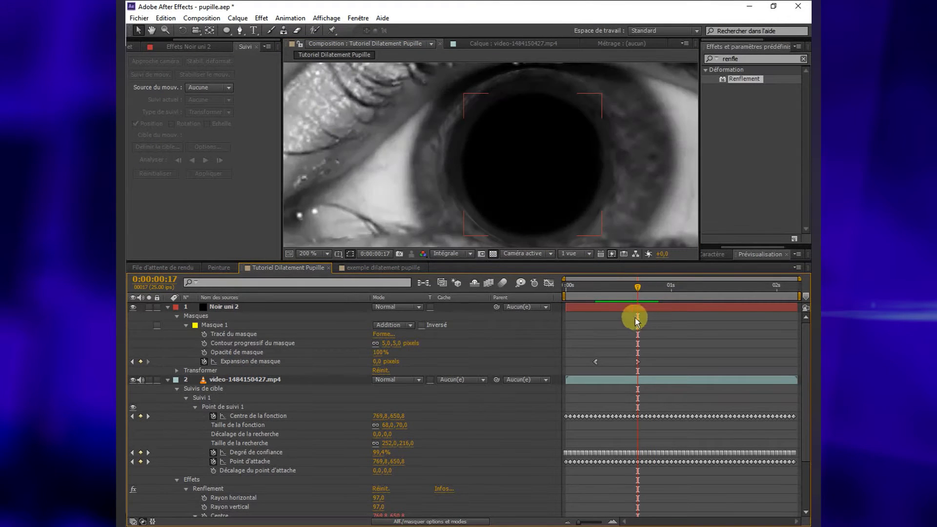
{"action": "left_click", "coordinate": [597, 296]}
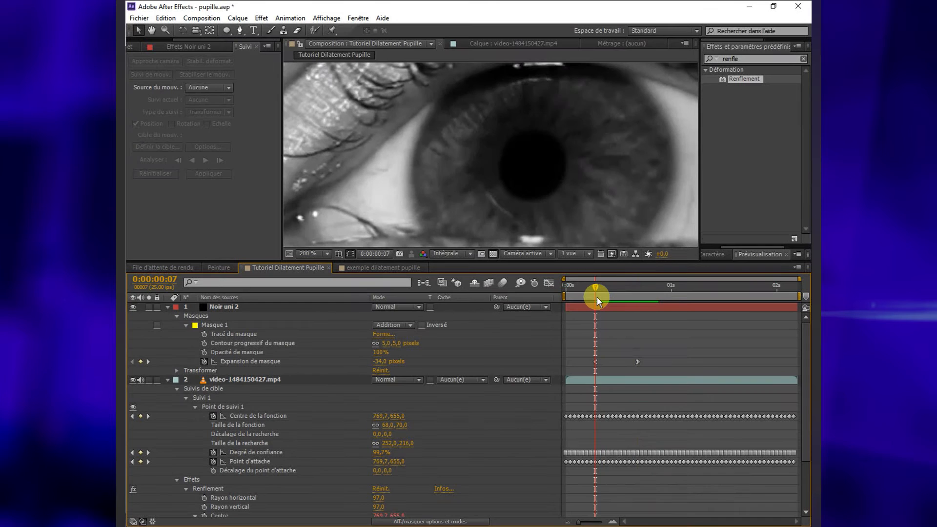
{"action": "left_click", "coordinate": [628, 298]}
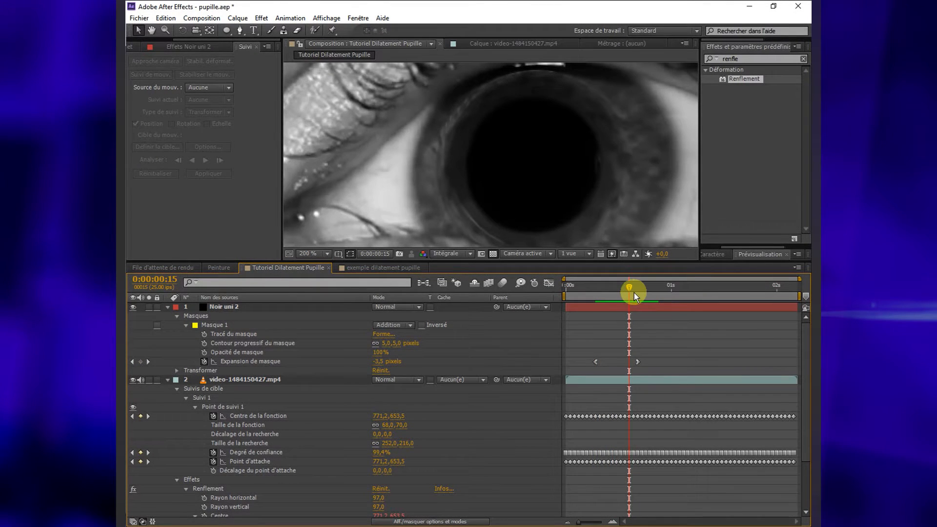
{"action": "left_click", "coordinate": [640, 292]}
{"action": "left_click", "coordinate": [638, 293]}
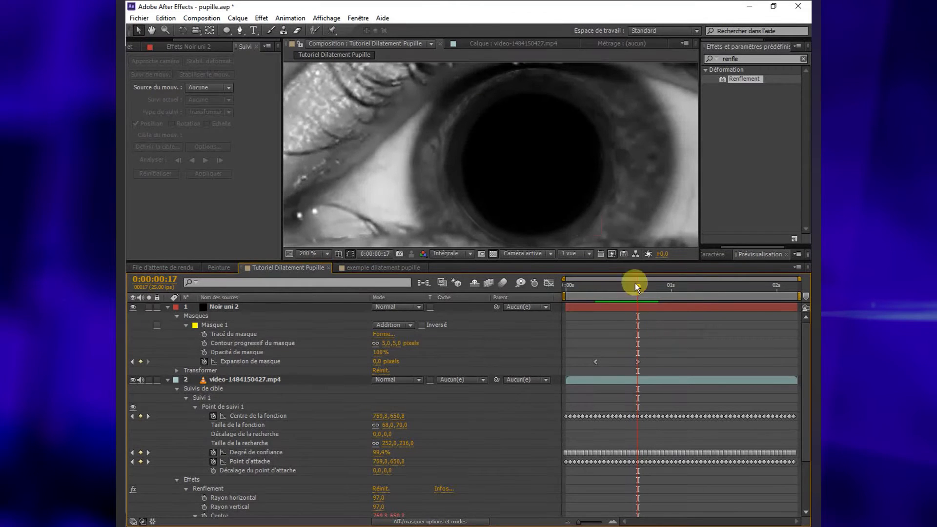
Step: Link Noir uni 2's Position by expression to the Centre de la fonction of the video layer's Point de suivi 1
{"action": "left_click", "coordinate": [214, 325]}
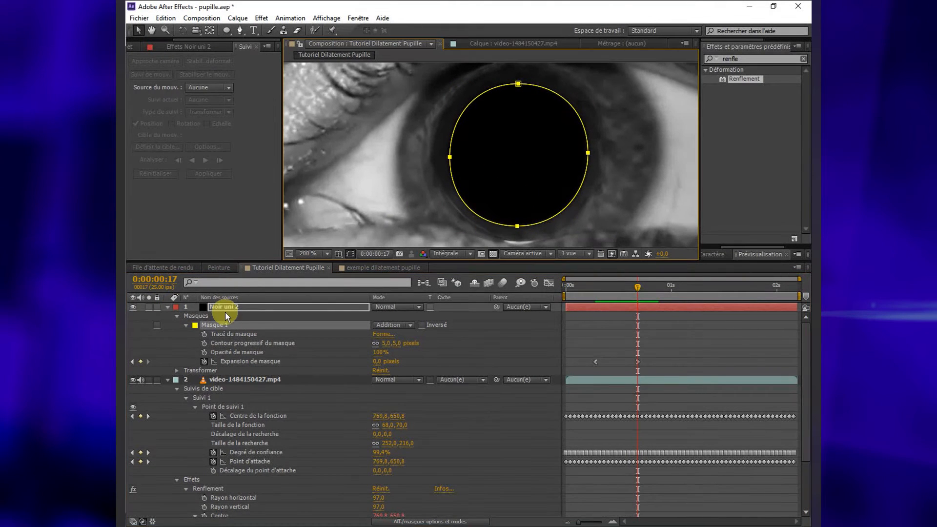
{"action": "left_click", "coordinate": [224, 311]}
{"action": "key", "text": "p"}
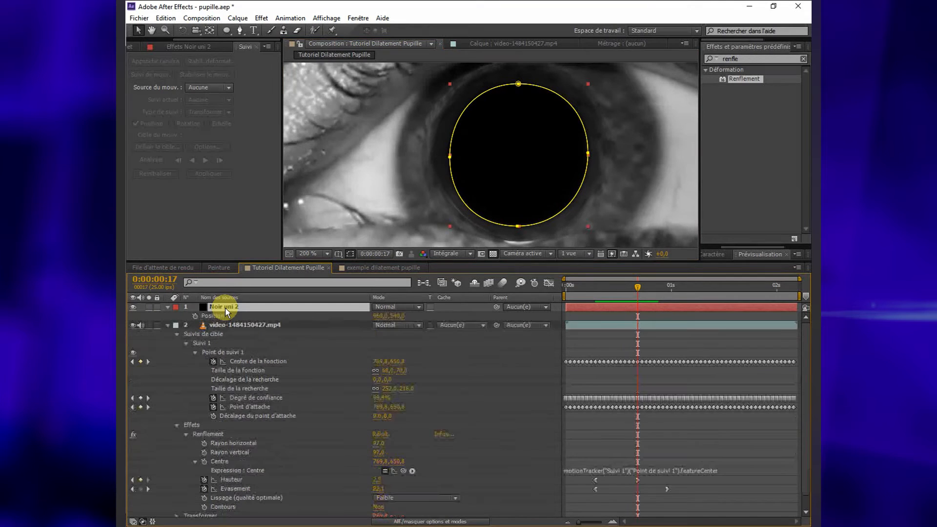
{"action": "left_click", "coordinate": [195, 316], "text": "alt"}
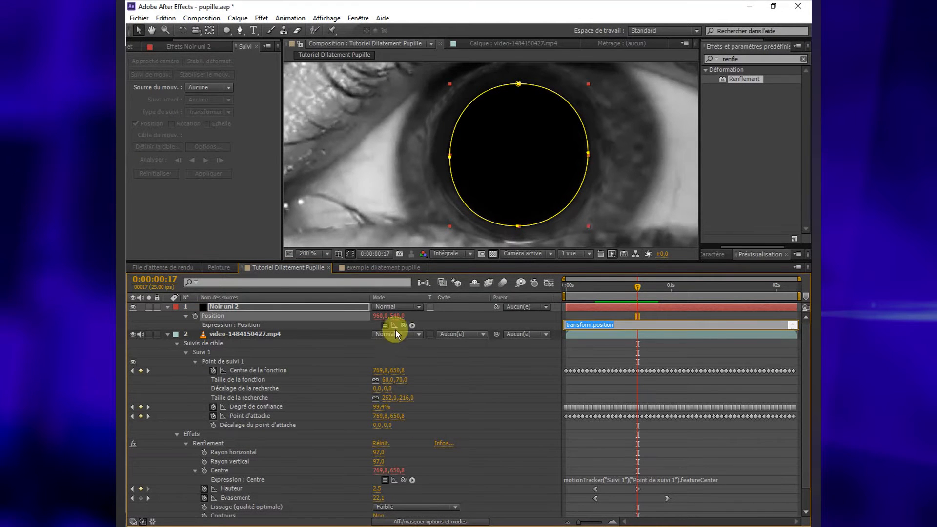
{"action": "left_click_drag", "start_coordinate": [403, 326], "coordinate": [271, 371]}
{"action": "left_click", "coordinate": [491, 376]}
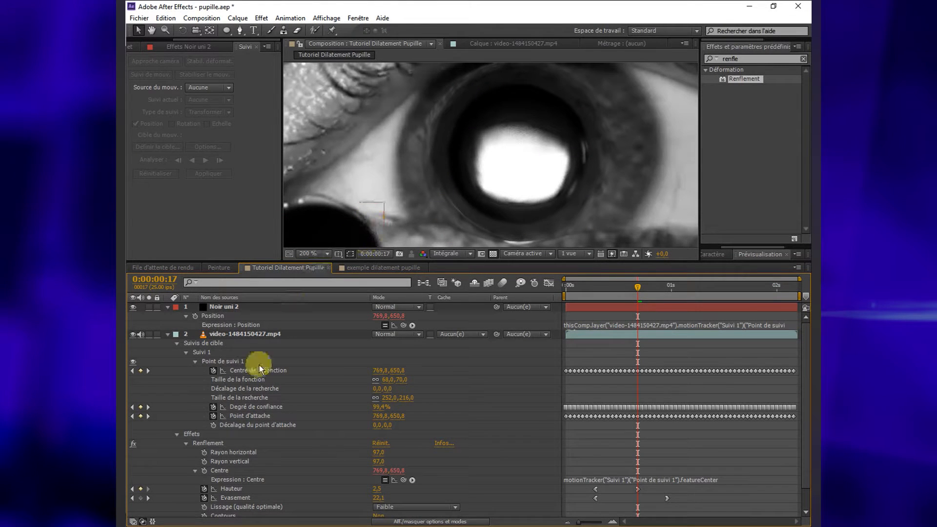
Step: Set Noir uni 2's Point d'ancrage to 769,8, 650,8
{"action": "left_click", "coordinate": [229, 307]}
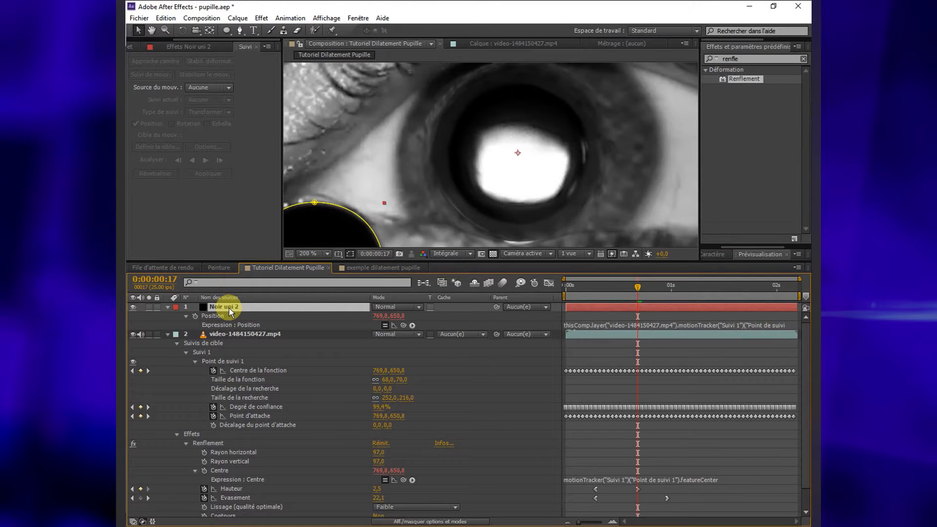
{"action": "key", "text": "a"}
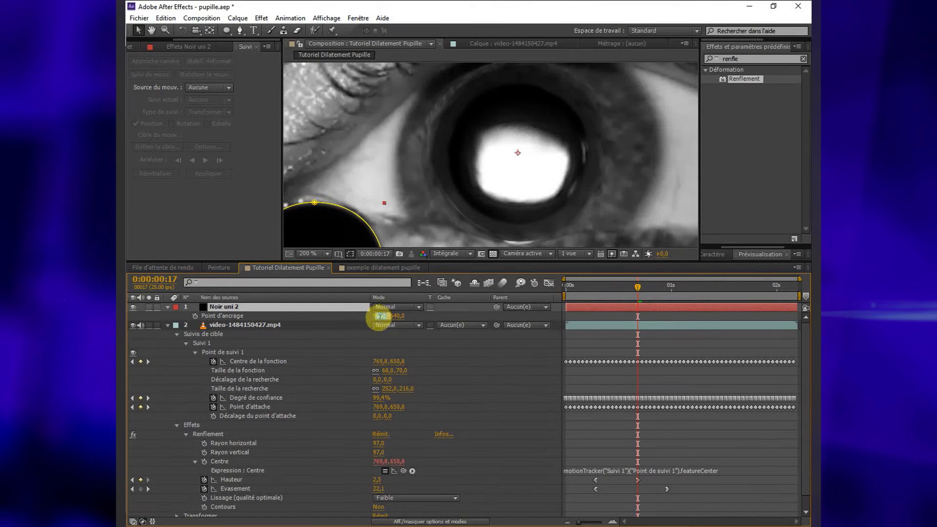
{"action": "left_click", "coordinate": [380, 316]}
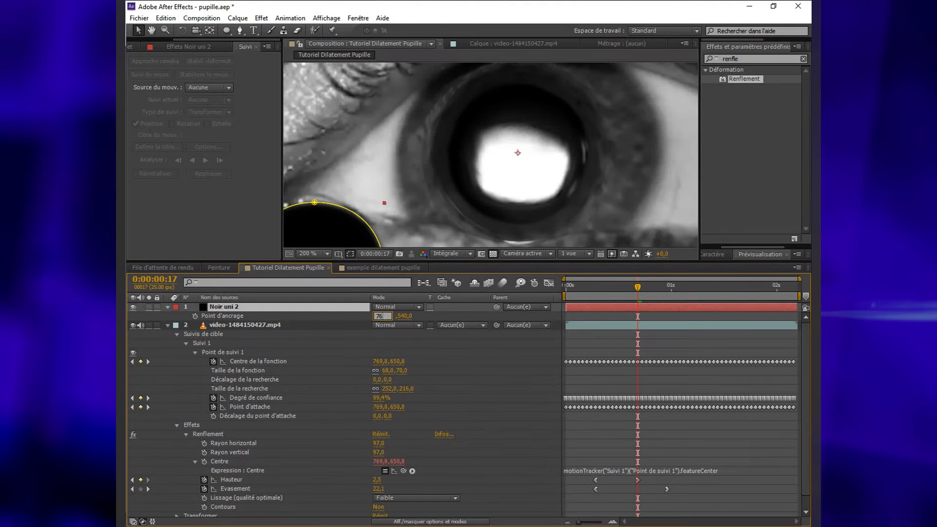
{"action": "type", "text": "76,8"}
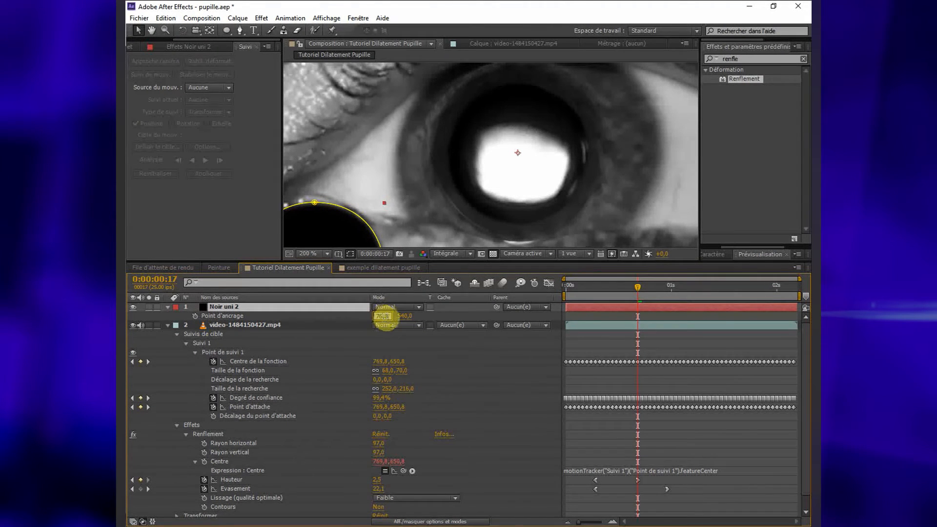
{"action": "key", "text": "Return"}
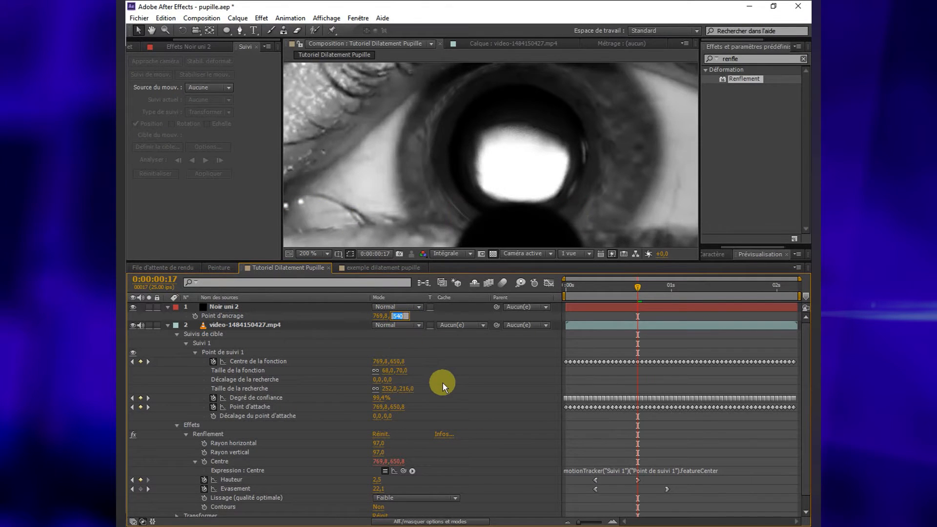
{"action": "type", "text": "650,8"}
{"action": "key", "text": "Return"}
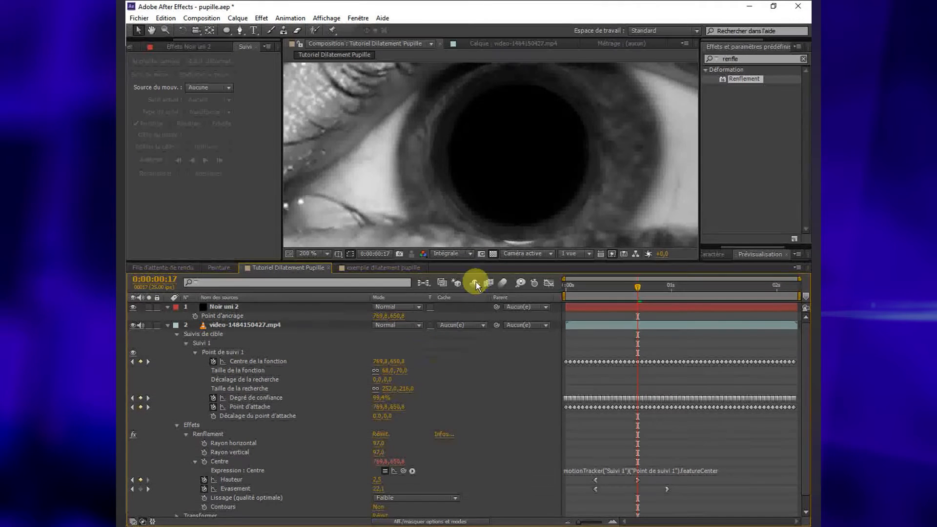
Step: Reveal Noir uni 2's animated properties and preview from the first frame how the black mask follows the pupil
{"action": "left_click", "coordinate": [560, 156]}
{"action": "left_click", "coordinate": [589, 154]}
{"action": "left_click", "coordinate": [251, 307]}
{"action": "key", "text": "u"}
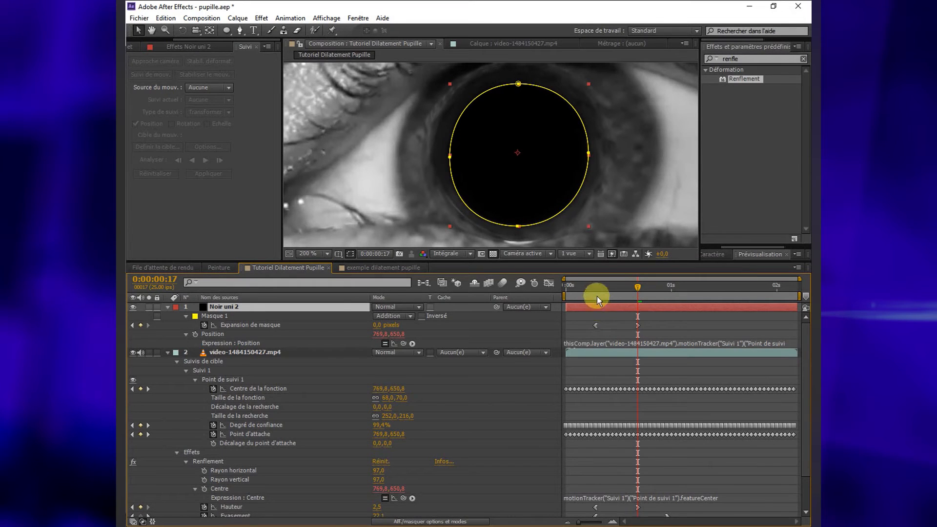
{"action": "key", "text": "Home"}
{"action": "scroll", "coordinate": [557, 196], "scroll_direction": "down", "scroll_amount": 5}
{"action": "left_click", "coordinate": [692, 235]}
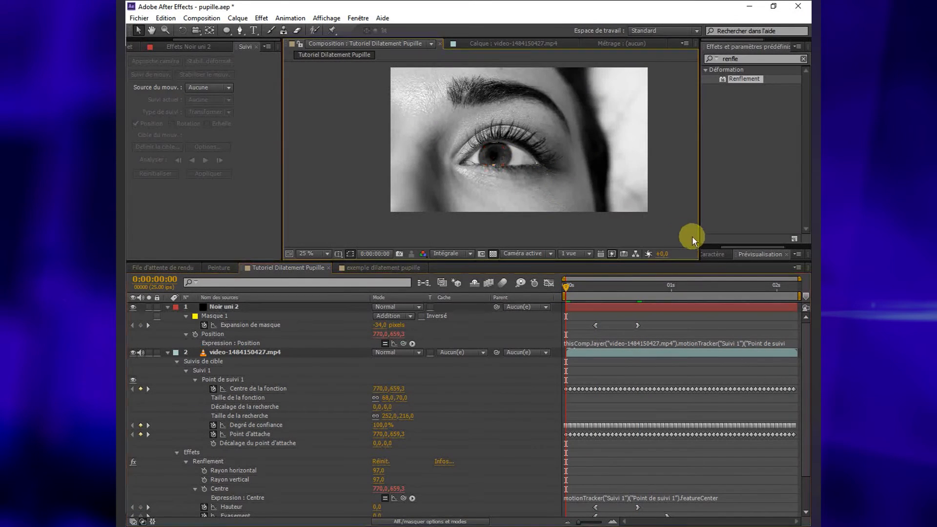
{"action": "key", "text": "slash"}
{"action": "key", "text": "space"}
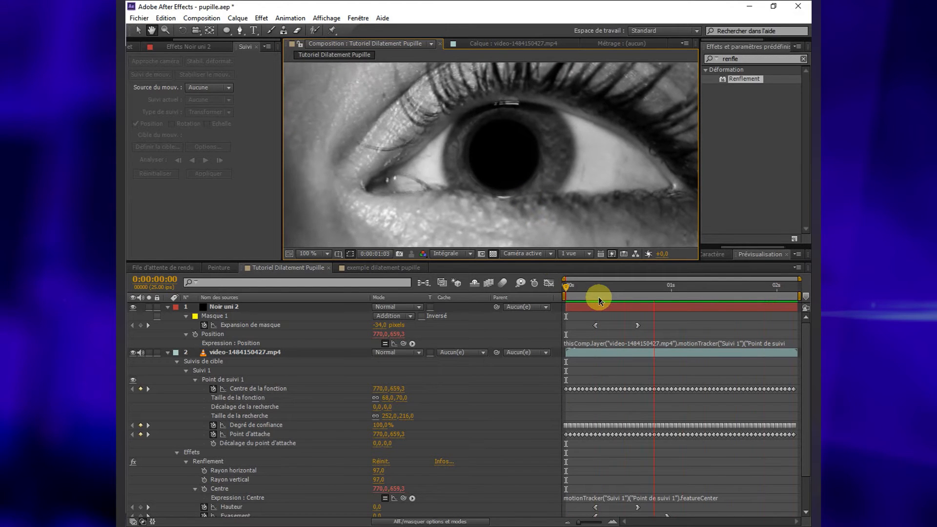
{"action": "key", "text": "space"}
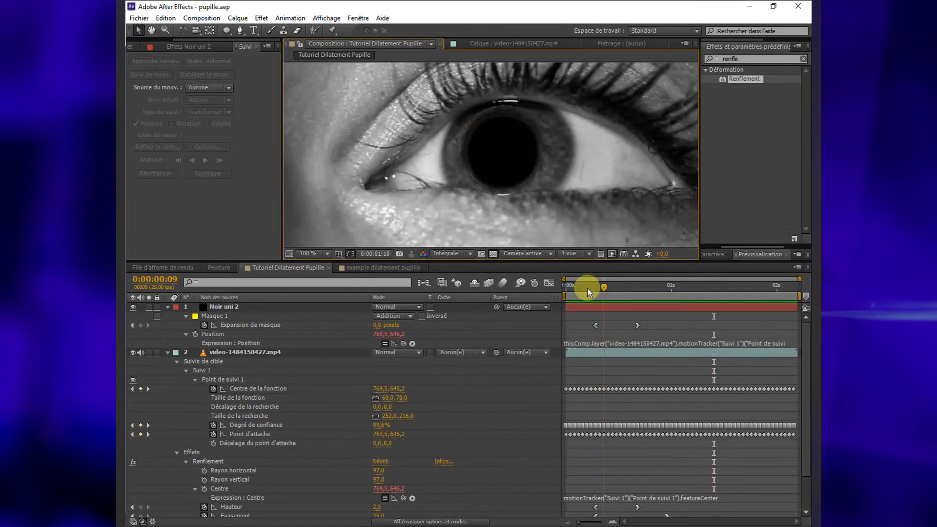
Step: Replay the dilation from the start and examine the pupil area around frame 18
{"action": "left_click_drag", "start_coordinate": [592, 292], "coordinate": [566, 288]}
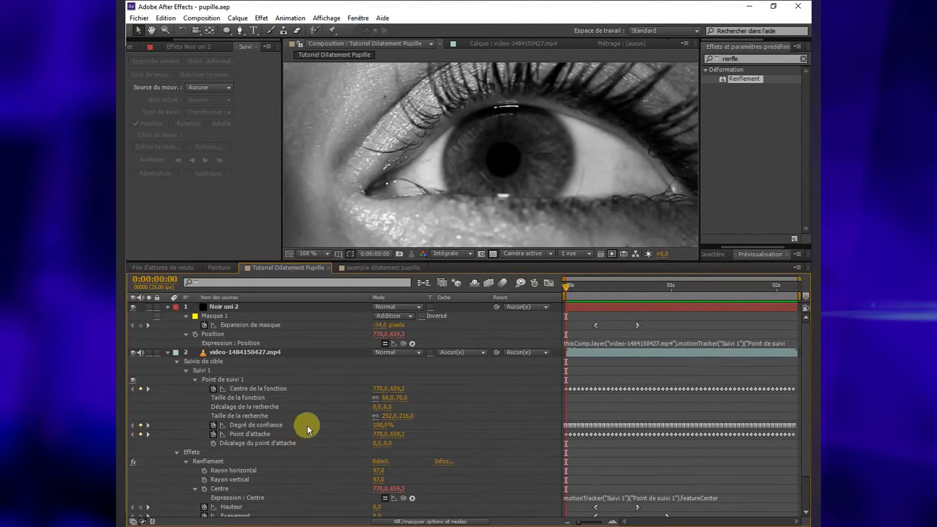
{"action": "left_click", "coordinate": [428, 327]}
{"action": "key", "text": "space"}
{"action": "key", "text": "space"}
{"action": "left_click", "coordinate": [471, 192]}
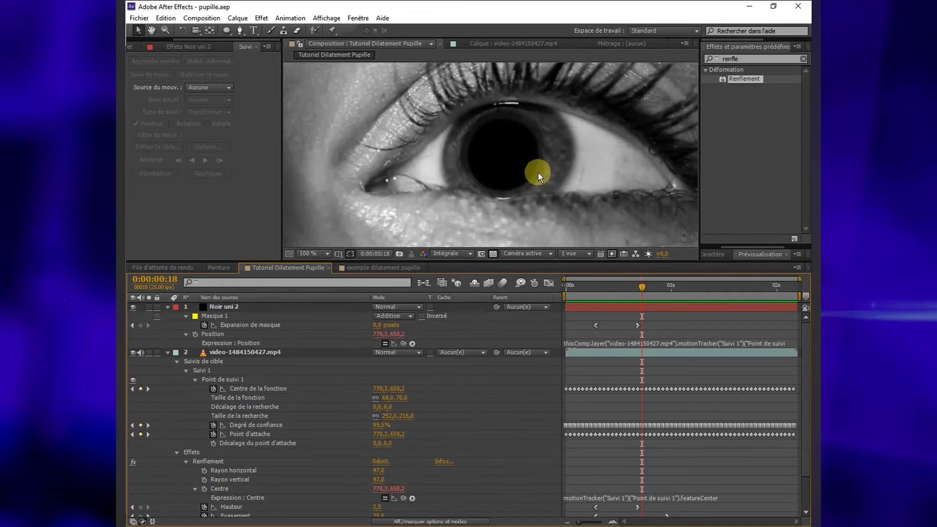
{"action": "left_click", "coordinate": [503, 161]}
Step: Duplicate the video-1484150427.mp4 layer and place the copy above Noir uni 2
{"action": "left_click", "coordinate": [243, 354]}
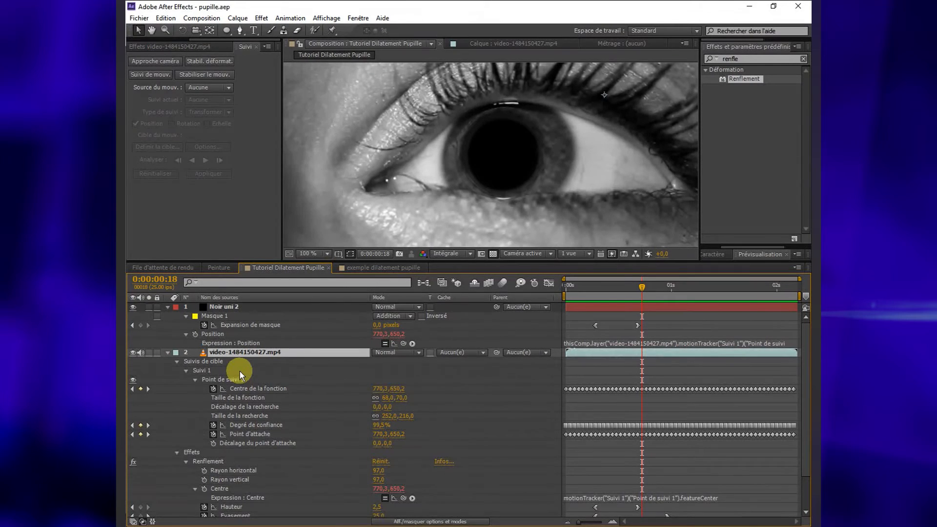
{"action": "key", "text": "ctrl+d"}
{"action": "left_click_drag", "start_coordinate": [249, 309], "coordinate": [263, 356]}
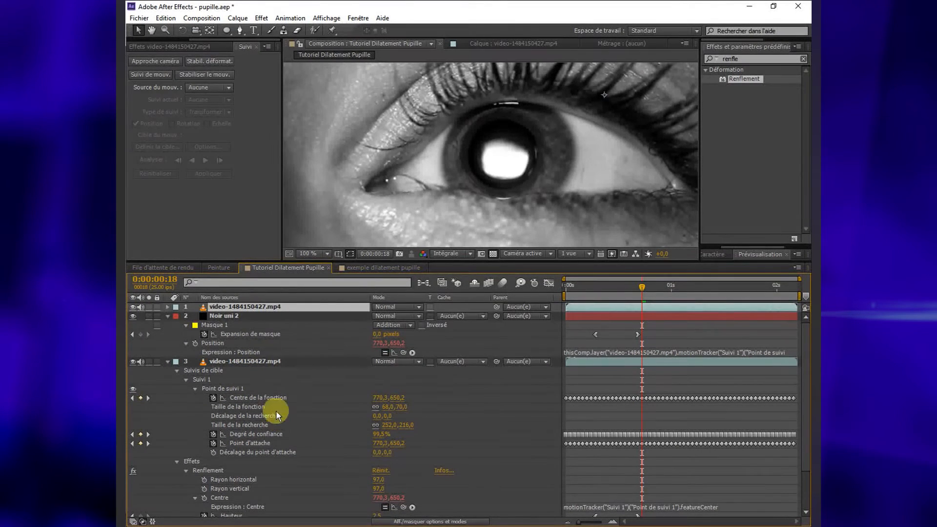
Step: Delete the Effets group from the top copy of video-1484150427.mp4 and keep that layer selected
{"action": "left_click", "coordinate": [168, 306]}
{"action": "left_click", "coordinate": [198, 325]}
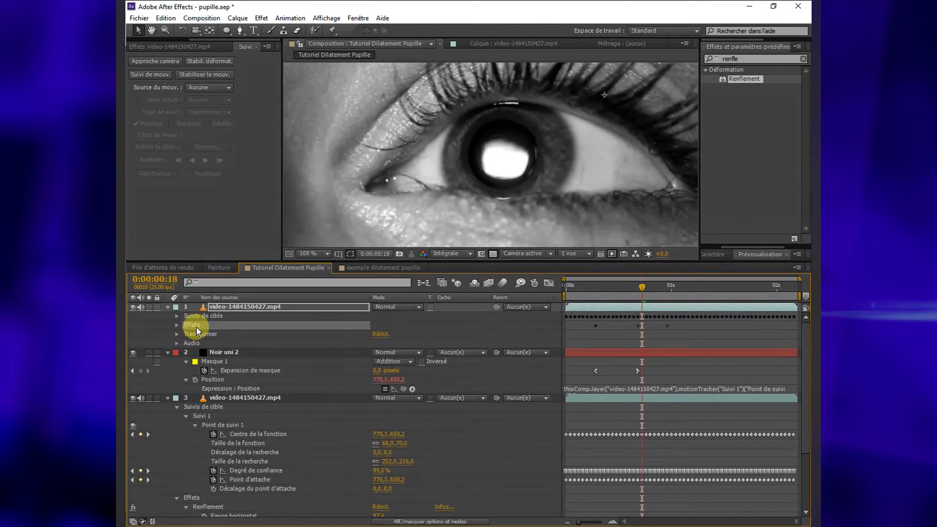
{"action": "key", "text": "Delete"}
{"action": "left_click", "coordinate": [204, 316]}
{"action": "left_click", "coordinate": [218, 308]}
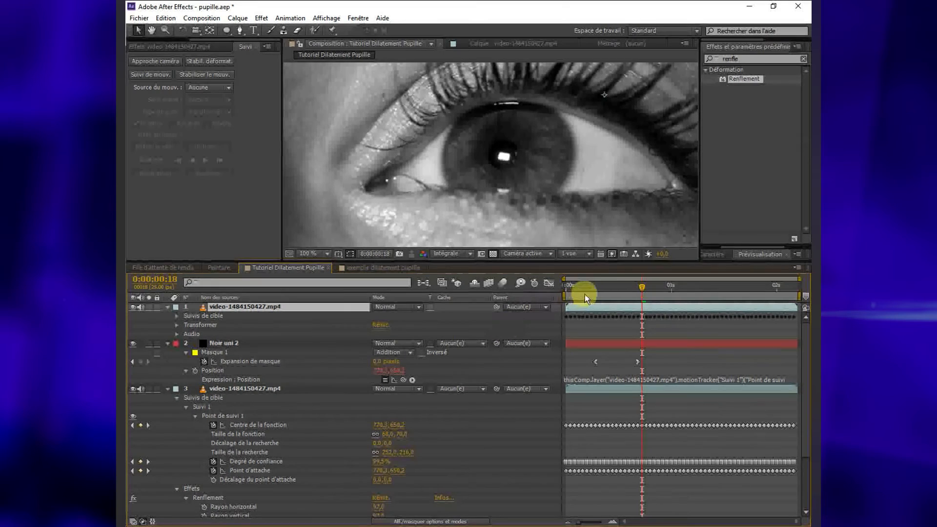
Step: At frame 0, start a Pen mask on the top video copy along the upper eyelid, passing beneath the iris's upper reflection
{"action": "key", "text": "Home"}
{"action": "left_click", "coordinate": [240, 30]}
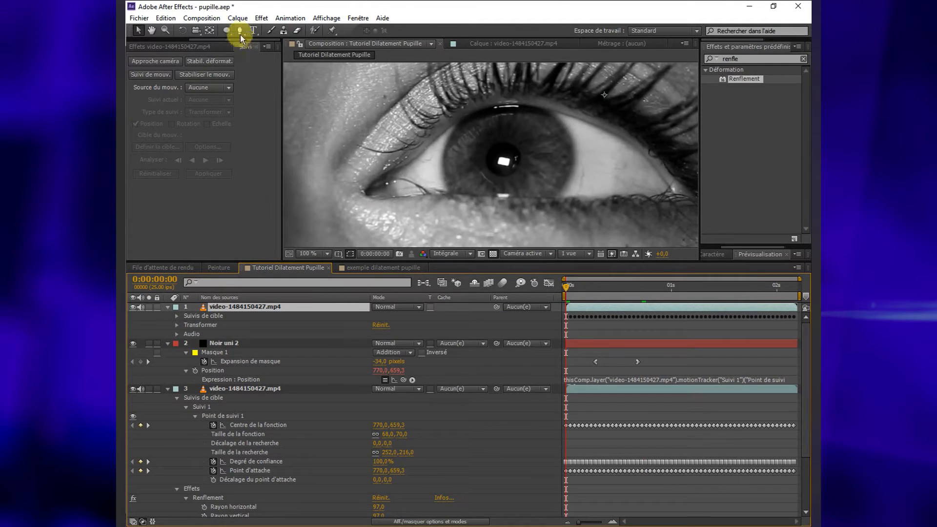
{"action": "left_click", "coordinate": [418, 159]}
{"action": "left_click", "coordinate": [445, 130]}
{"action": "left_click", "coordinate": [462, 120]}
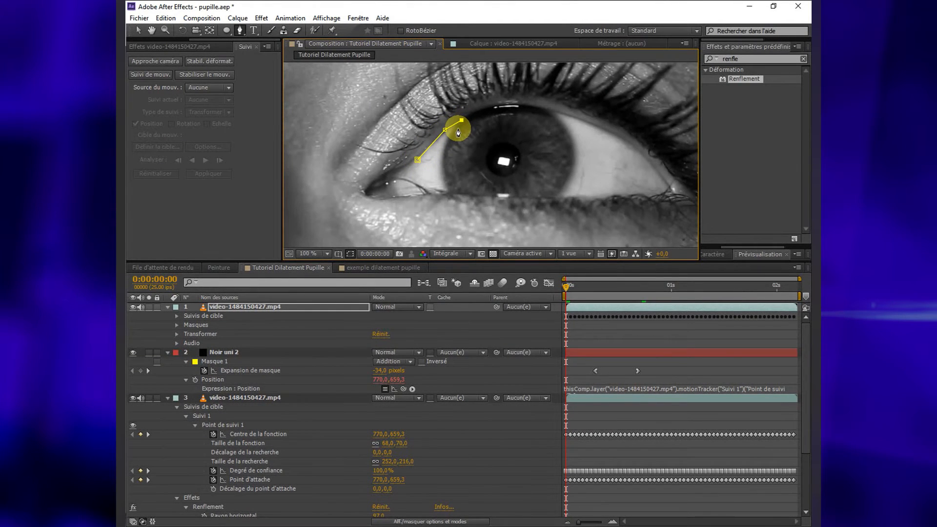
{"action": "scroll", "coordinate": [464, 124], "scroll_direction": "up", "scroll_amount": 2}
{"action": "left_click", "coordinate": [422, 165]}
{"action": "left_click", "coordinate": [454, 147]}
{"action": "left_click", "coordinate": [488, 137]}
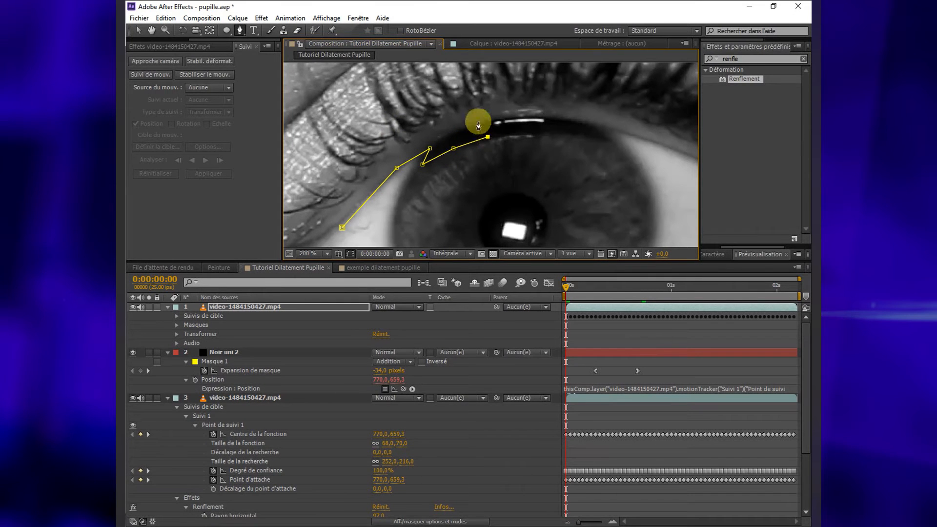
{"action": "left_click", "coordinate": [521, 135]}
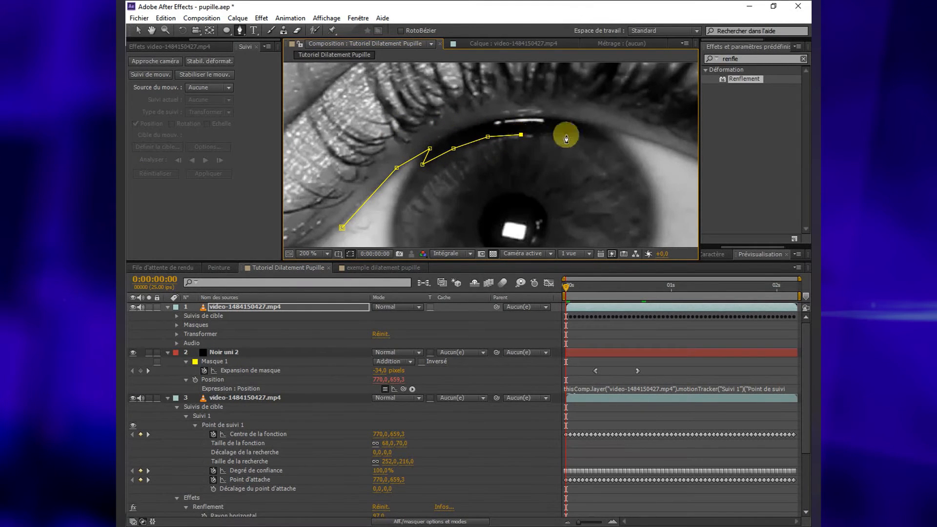
{"action": "left_click", "coordinate": [590, 138]}
{"action": "left_click", "coordinate": [613, 139]}
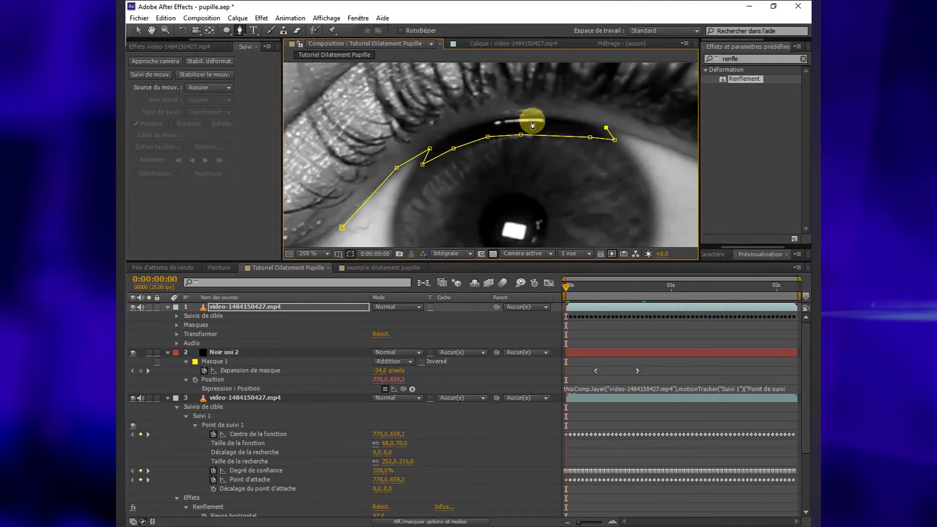
Step: Continue the mask along the upper lid, around the outer white of the eye and back along the lower eyelid toward the iris
{"action": "key", "text": "comma"}
{"action": "left_click", "coordinate": [553, 139]}
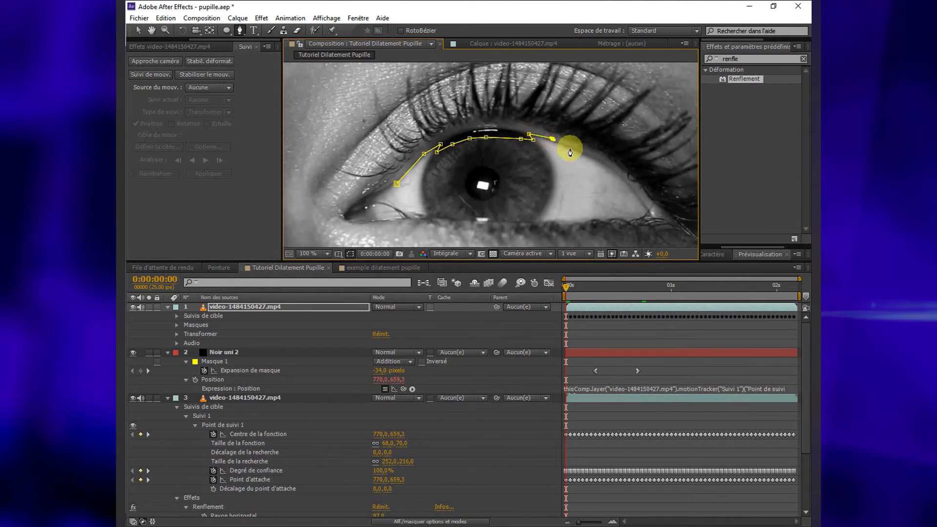
{"action": "left_click", "coordinate": [600, 161]}
{"action": "left_click", "coordinate": [613, 173]}
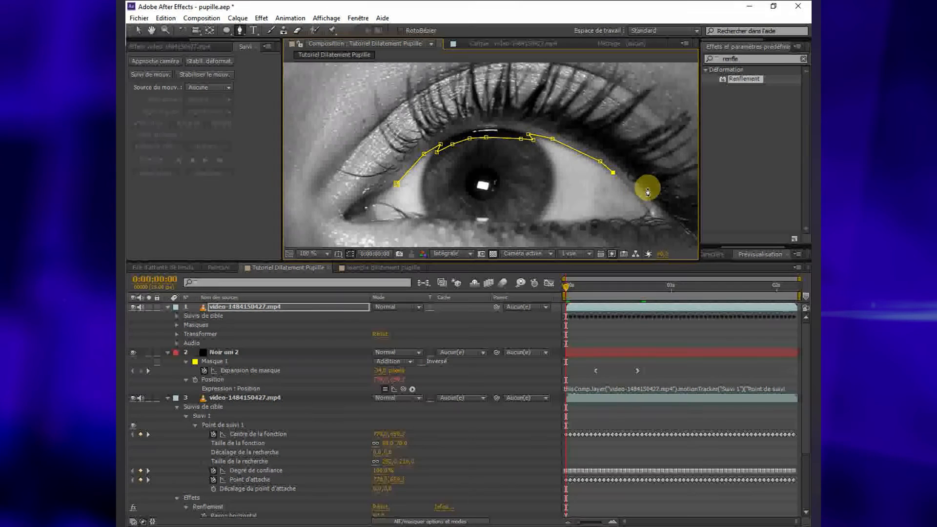
{"action": "left_click", "coordinate": [620, 198]}
{"action": "left_click", "coordinate": [588, 211]}
{"action": "left_click", "coordinate": [538, 221]}
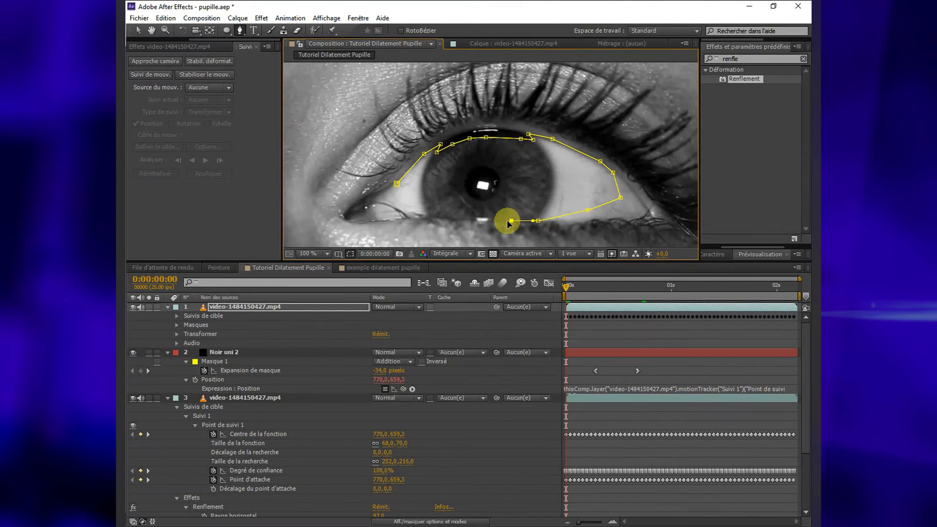
{"action": "left_click", "coordinate": [511, 220]}
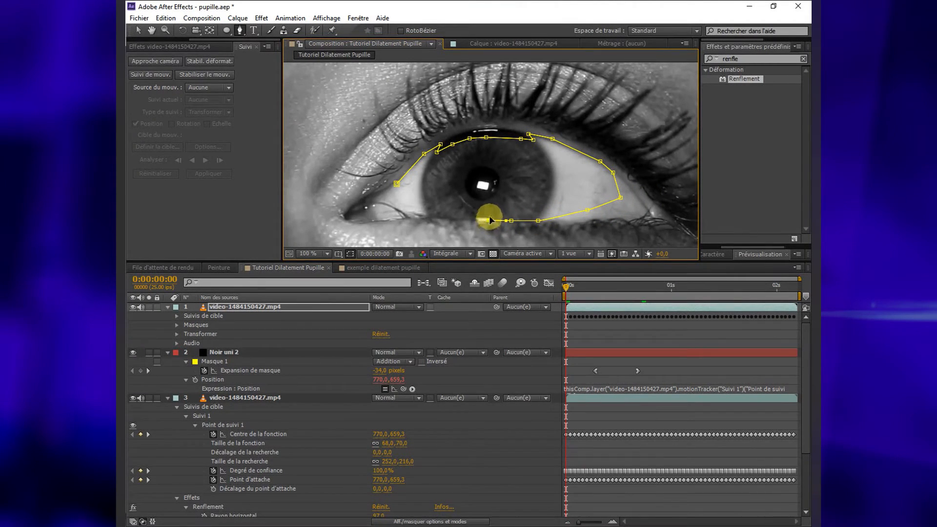
Step: Trace the mask path over the small white reflection at the iris's lower edge
{"action": "scroll", "coordinate": [492, 221], "scroll_direction": "up", "scroll_amount": 5}
{"action": "left_click", "coordinate": [495, 139]}
{"action": "left_click", "coordinate": [464, 134]}
{"action": "left_click", "coordinate": [405, 135]}
{"action": "left_click", "coordinate": [389, 136]}
{"action": "left_click_drag", "start_coordinate": [389, 156], "coordinate": [395, 169]}
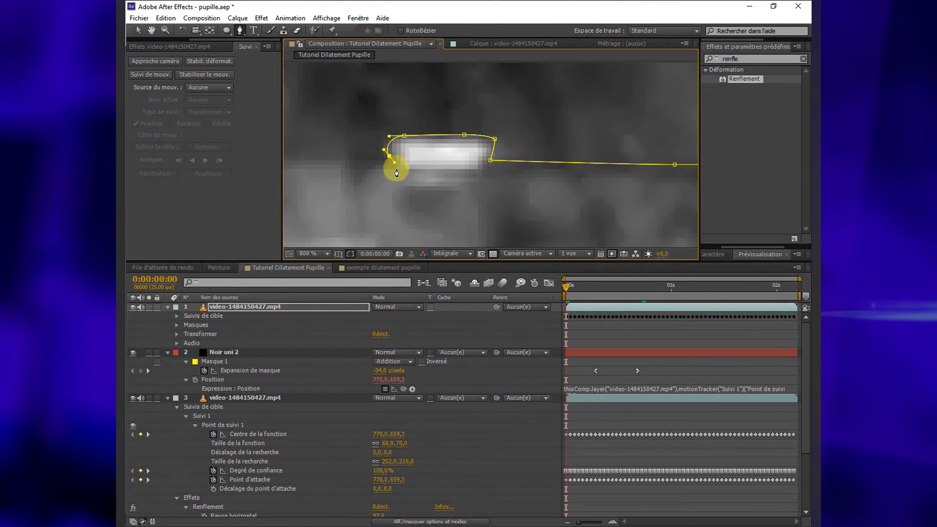
Step: Extend the mask along the lower eyelid from the reflection to the inner corner of the eye
{"action": "scroll", "coordinate": [399, 176], "scroll_direction": "down", "scroll_amount": 4}
{"action": "left_click_drag", "start_coordinate": [400, 177], "coordinate": [459, 181]}
{"action": "left_click", "coordinate": [536, 181]}
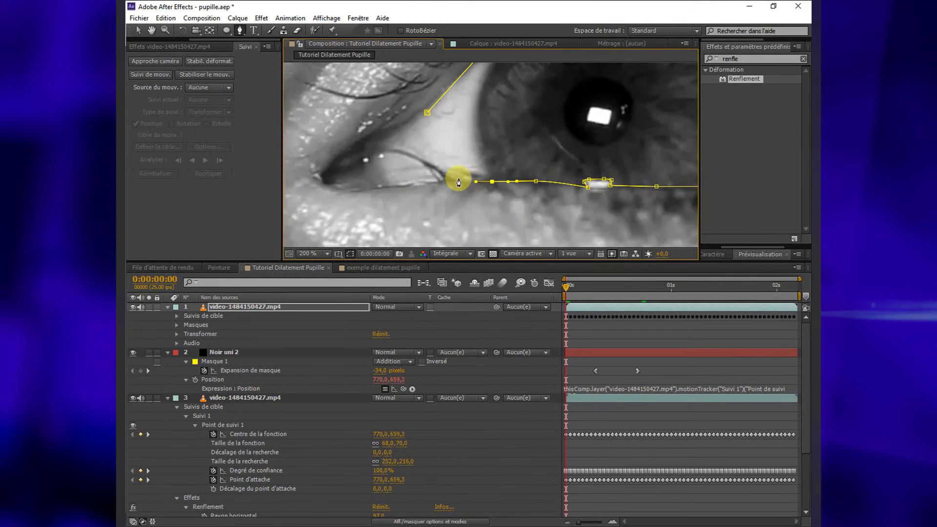
{"action": "key", "text": "comma"}
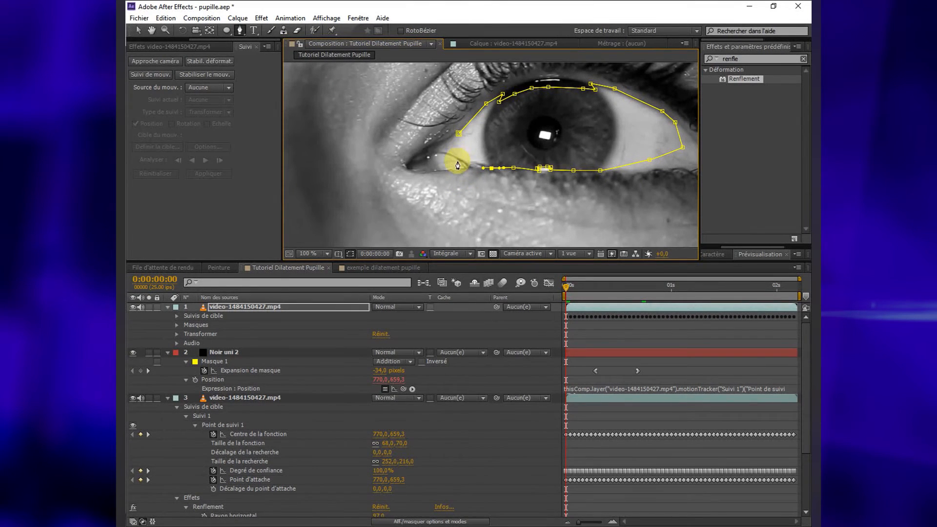
{"action": "left_click", "coordinate": [429, 163]}
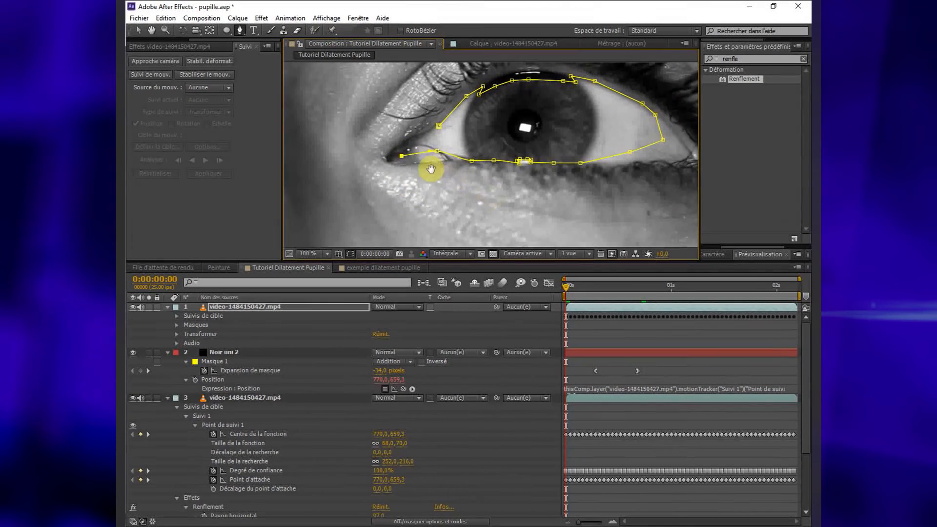
Step: Carry the mask around the skin and lashes outside the eye and close it at its starting point on the upper eyelid
{"action": "scroll", "coordinate": [429, 163], "scroll_direction": "down", "scroll_amount": 2}
{"action": "left_click_drag", "start_coordinate": [532, 209], "coordinate": [560, 202]}
{"action": "left_click", "coordinate": [617, 159]}
{"action": "left_click", "coordinate": [601, 104]}
{"action": "left_click", "coordinate": [546, 79]}
{"action": "left_click", "coordinate": [486, 76]}
{"action": "left_click", "coordinate": [415, 84]}
{"action": "left_click", "coordinate": [386, 103]}
{"action": "left_click_drag", "start_coordinate": [373, 113], "coordinate": [371, 135]}
{"action": "left_click", "coordinate": [418, 143]}
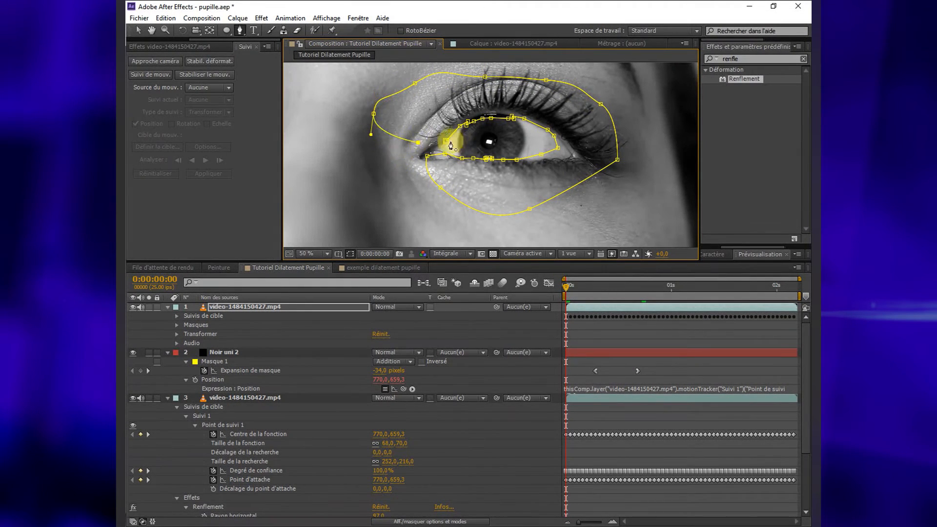
{"action": "left_click", "coordinate": [447, 142]}
{"action": "scroll", "coordinate": [464, 162], "scroll_direction": "up", "scroll_amount": 2}
{"action": "scroll", "coordinate": [469, 195], "scroll_direction": "up", "scroll_amount": 1}
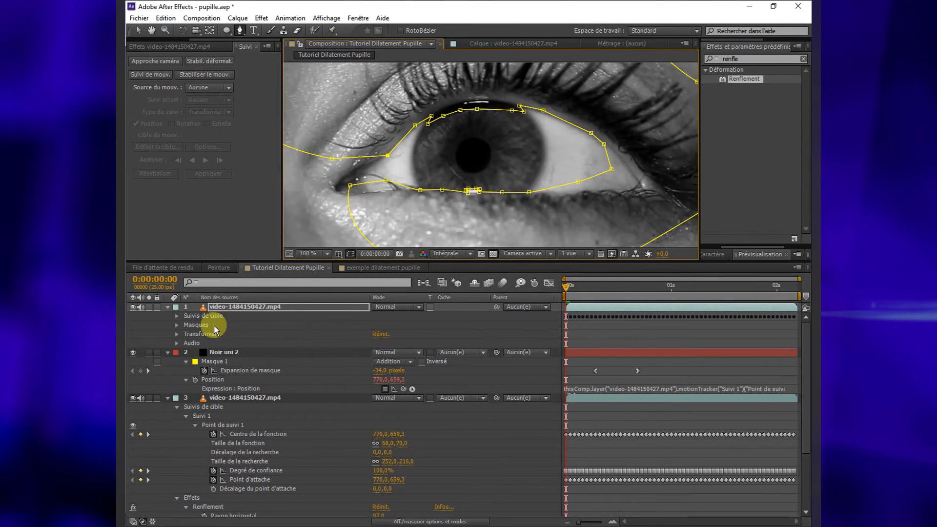
Step: Set the feather of the top video layer's mask to 4 pixels
{"action": "left_click", "coordinate": [177, 325]}
{"action": "left_click", "coordinate": [186, 334]}
{"action": "left_click", "coordinate": [387, 354]}
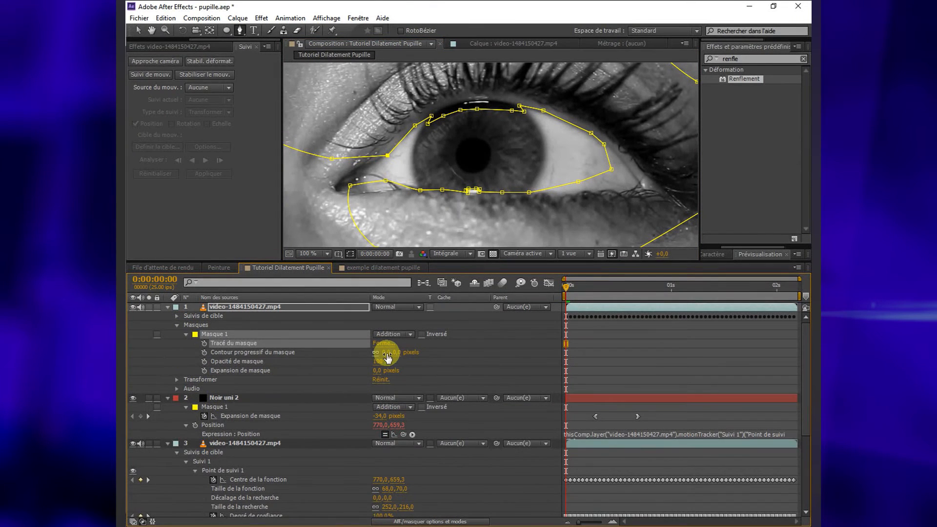
{"action": "type", "text": "4"}
{"action": "left_click", "coordinate": [469, 349]}
{"action": "scroll", "coordinate": [490, 181], "scroll_direction": "up", "scroll_amount": 2}
{"action": "scroll", "coordinate": [490, 185], "scroll_direction": "down", "scroll_amount": 2}
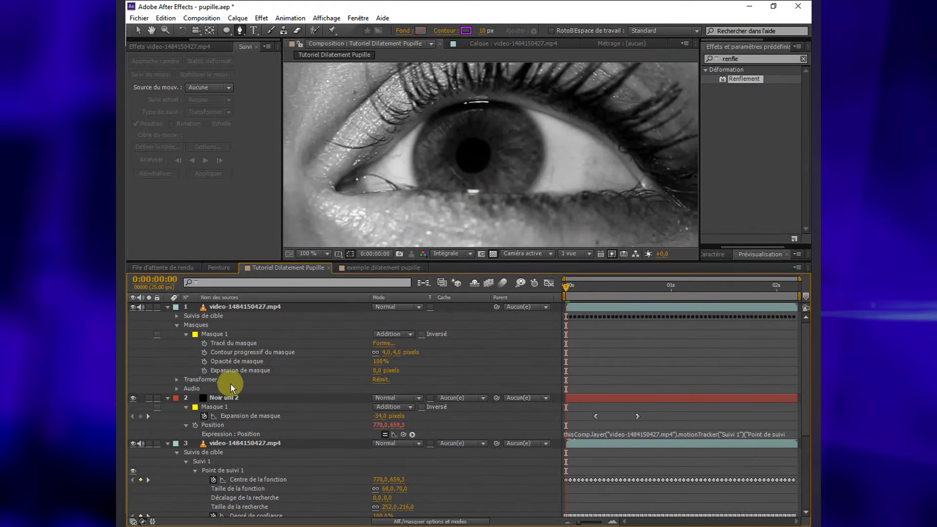
Step: Enable mask path keyframing at 0:00:00:00 and advance frame by frame, realigning the mask with the eyelids and lower reflection
{"action": "left_click", "coordinate": [205, 345]}
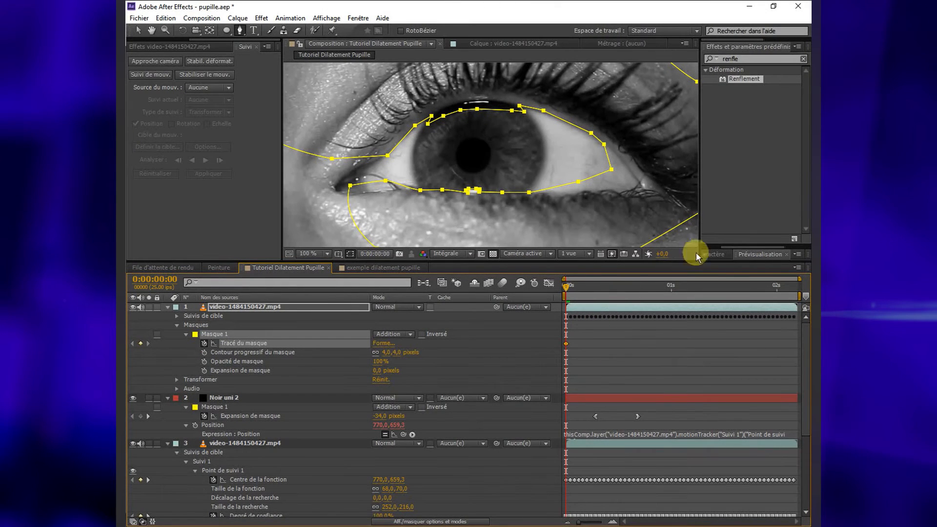
{"action": "left_click_drag", "start_coordinate": [743, 247], "coordinate": [744, 204]}
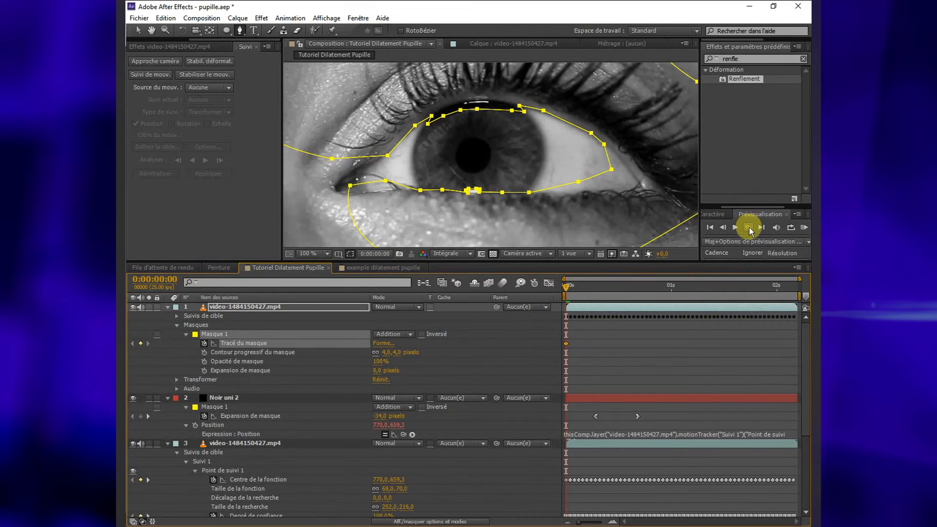
{"action": "left_click", "coordinate": [748, 228]}
{"action": "scroll", "coordinate": [526, 174], "scroll_direction": "up", "scroll_amount": 2}
{"action": "scroll", "coordinate": [526, 175], "scroll_direction": "up", "scroll_amount": 2}
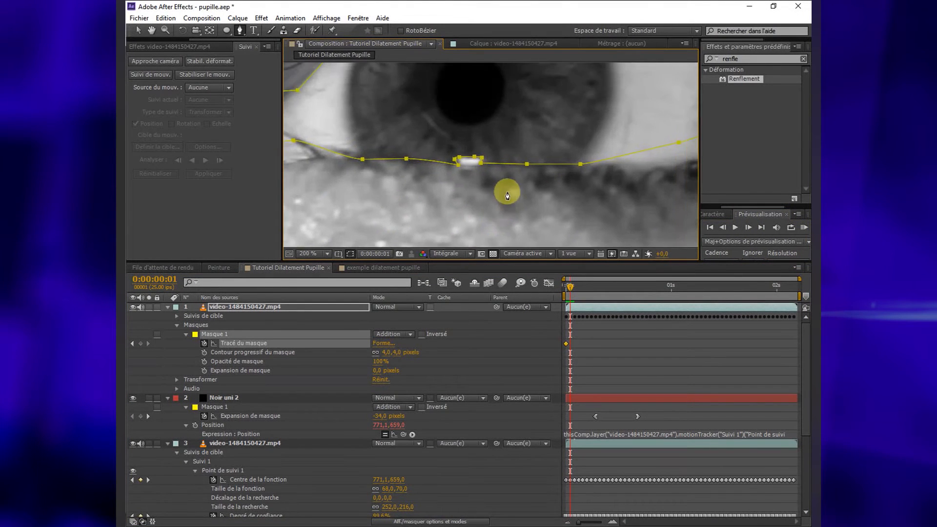
{"action": "left_click", "coordinate": [748, 227]}
{"action": "left_click_drag", "start_coordinate": [477, 160], "coordinate": [479, 162]}
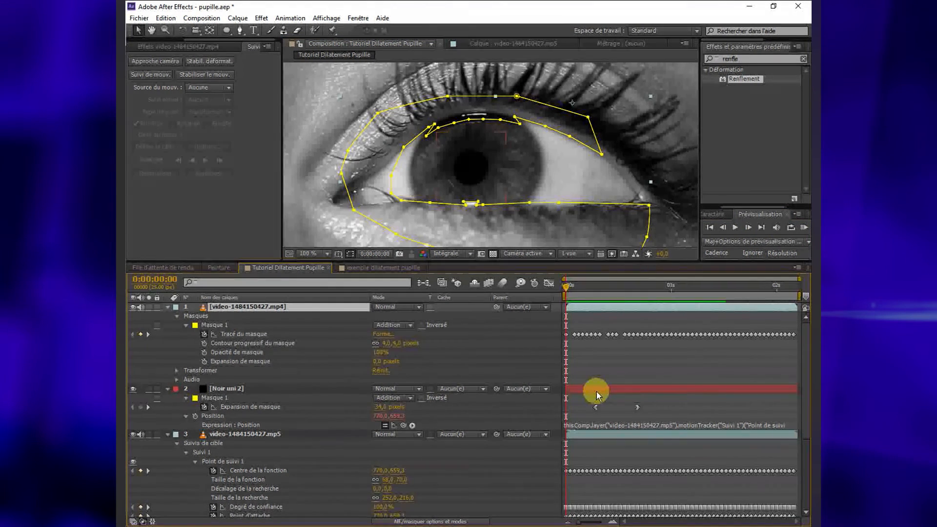
Step: Play the composition from the start to check the pupil dilation under the animated eyelid mask
{"action": "key", "text": "space"}
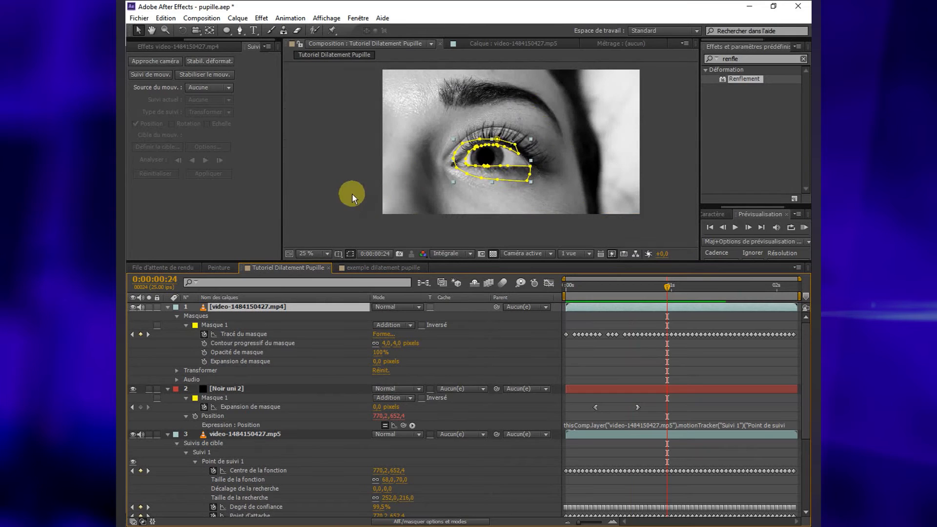
{"action": "left_click", "coordinate": [353, 194]}
{"action": "left_click", "coordinate": [445, 104]}
{"action": "key", "text": "Home"}
{"action": "key", "text": "space"}
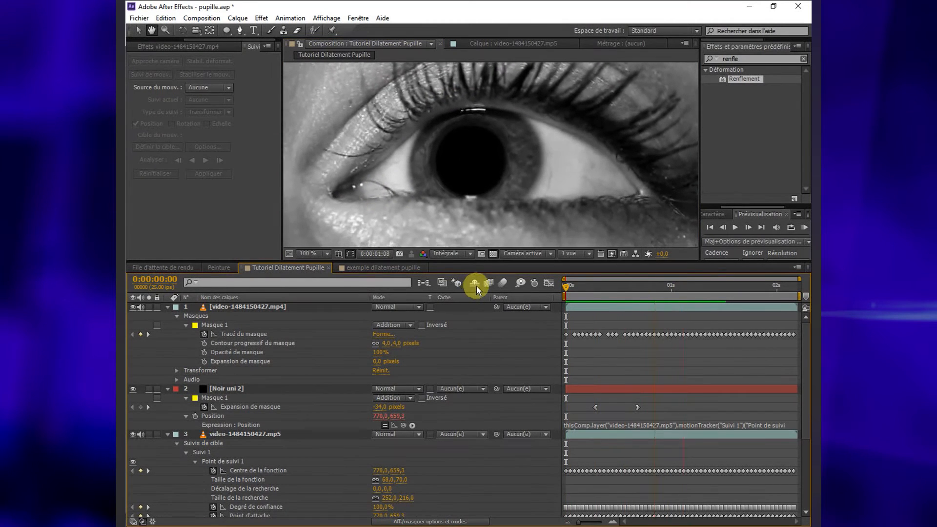
{"action": "left_click", "coordinate": [551, 324]}
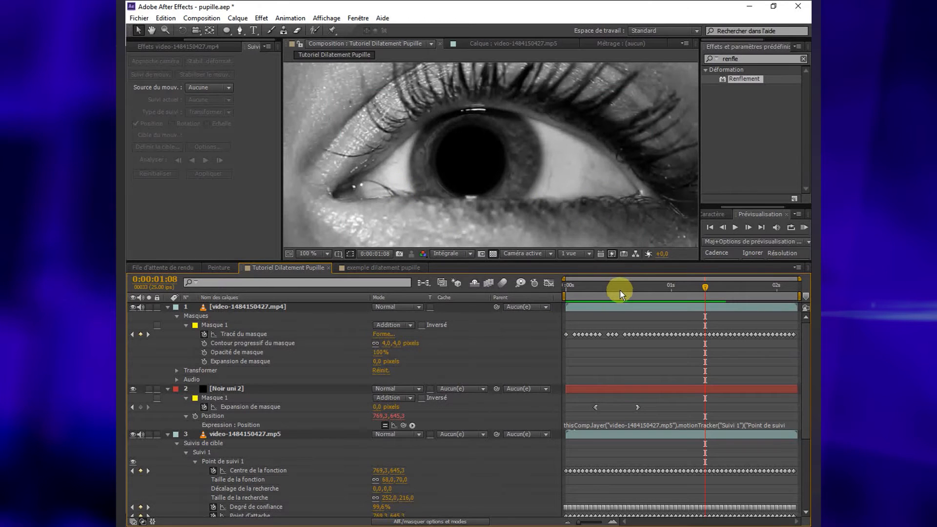
Step: Duplicate the masked top video layer and delete the mask on the copy
{"action": "left_click", "coordinate": [167, 306]}
{"action": "left_click", "coordinate": [167, 316]}
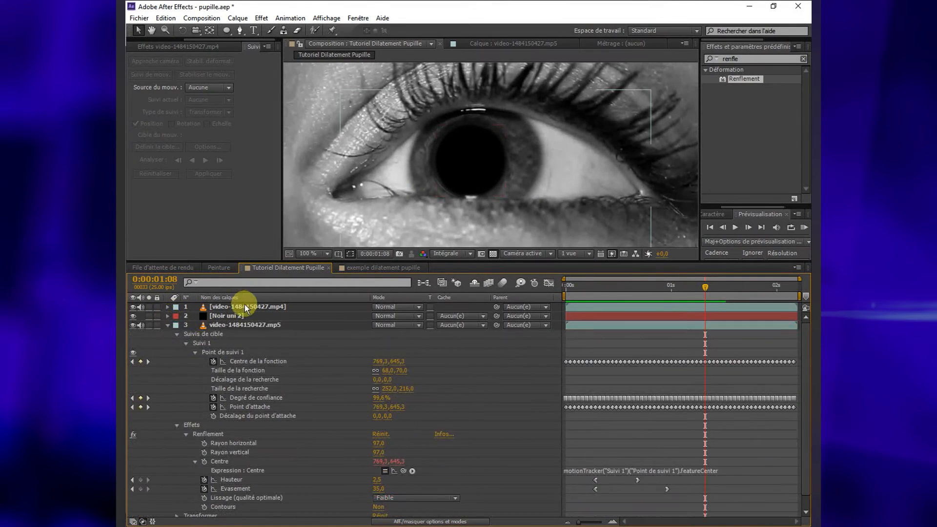
{"action": "left_click", "coordinate": [244, 307]}
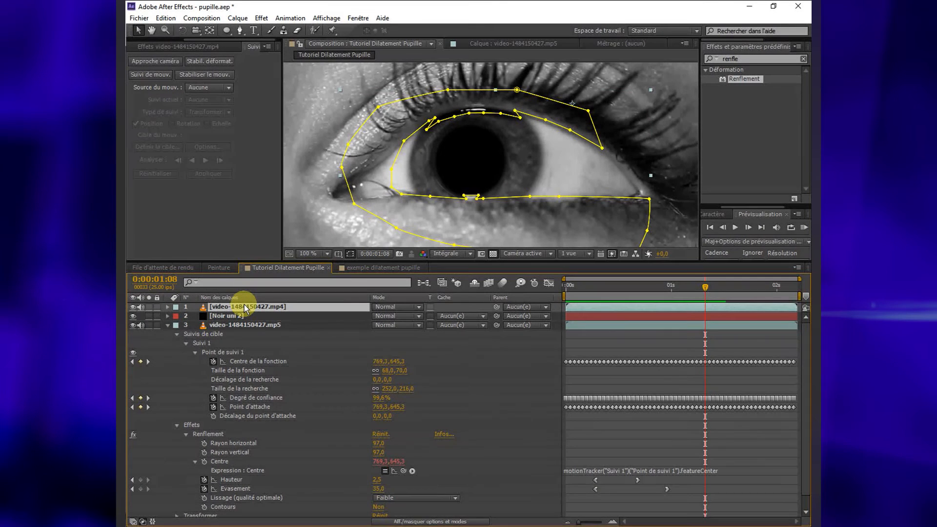
{"action": "key", "text": "ctrl+d"}
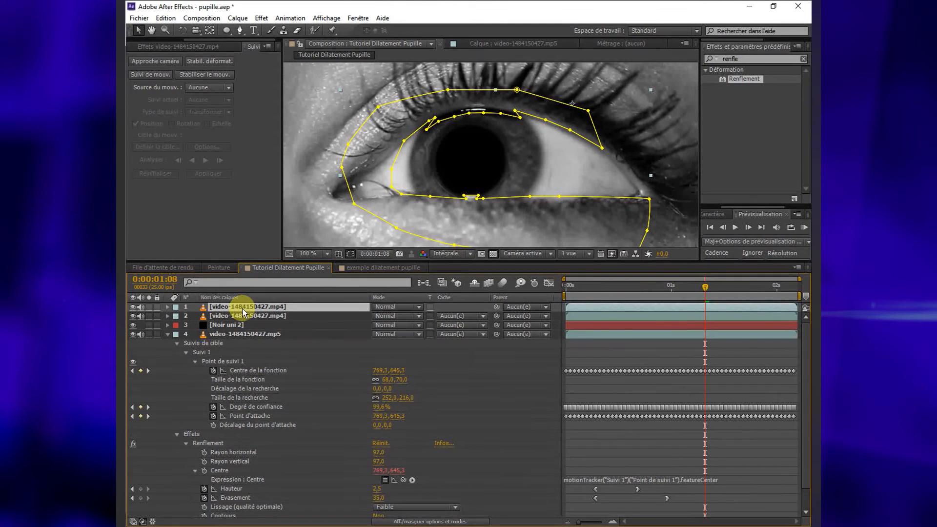
{"action": "key", "text": "m"}
{"action": "left_click", "coordinate": [216, 314]}
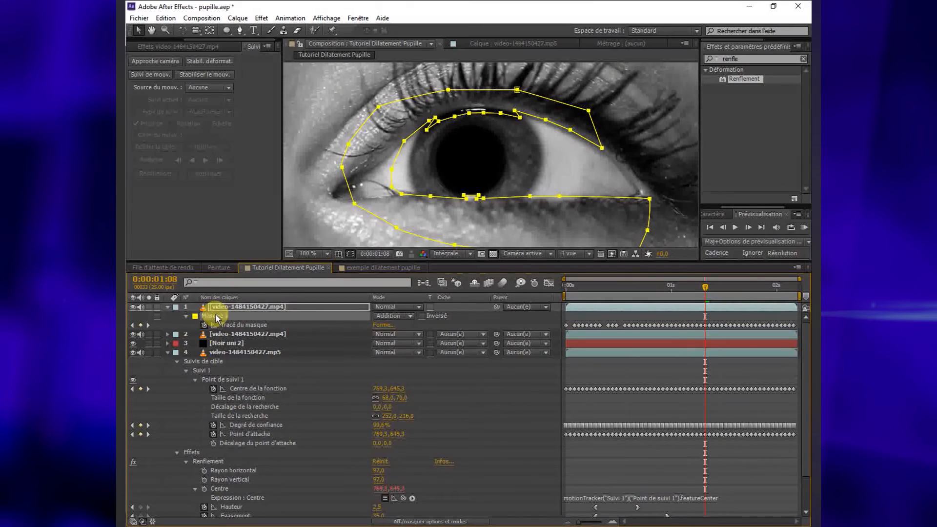
{"action": "key", "text": "Delete"}
{"action": "scroll", "coordinate": [455, 177], "scroll_direction": "up", "scroll_amount": 1}
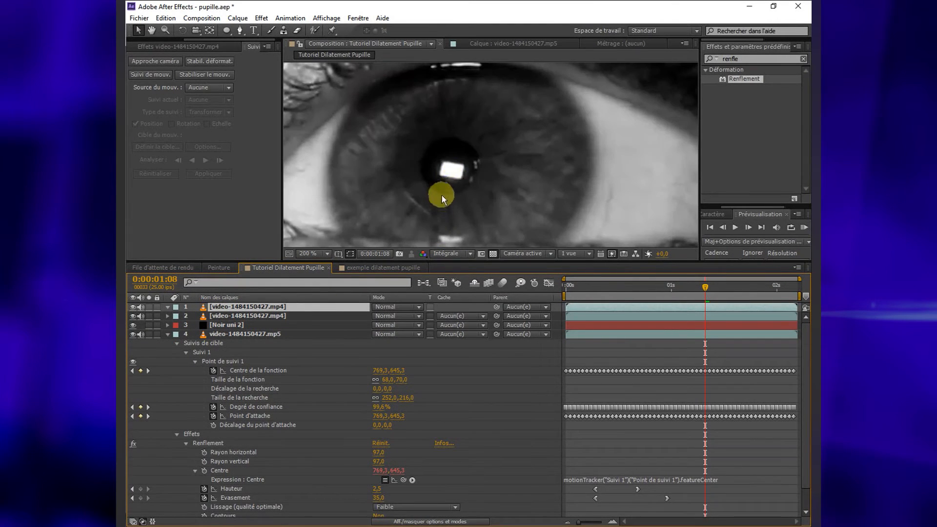
Step: Draw a closed Pen mask on the copy around the white reflection and small highlights within the pupil
{"action": "left_click", "coordinate": [232, 30]}
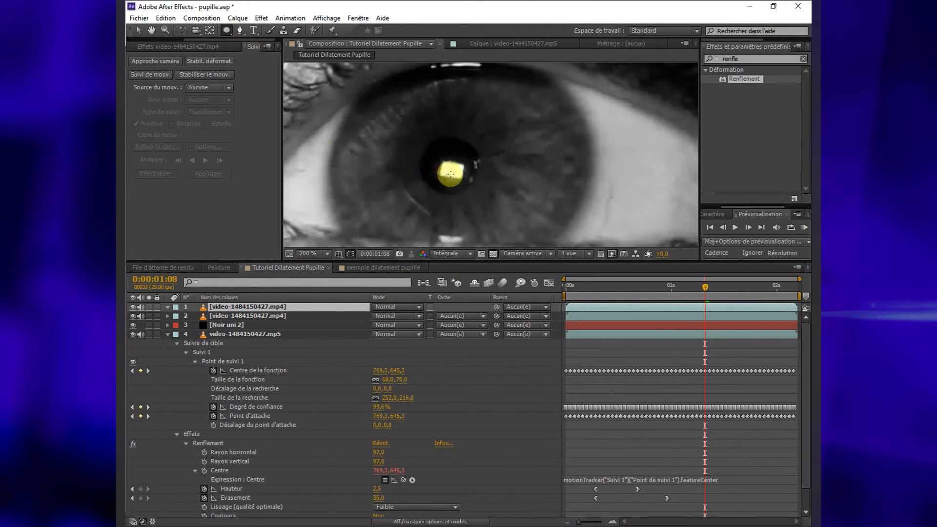
{"action": "left_click", "coordinate": [240, 31]}
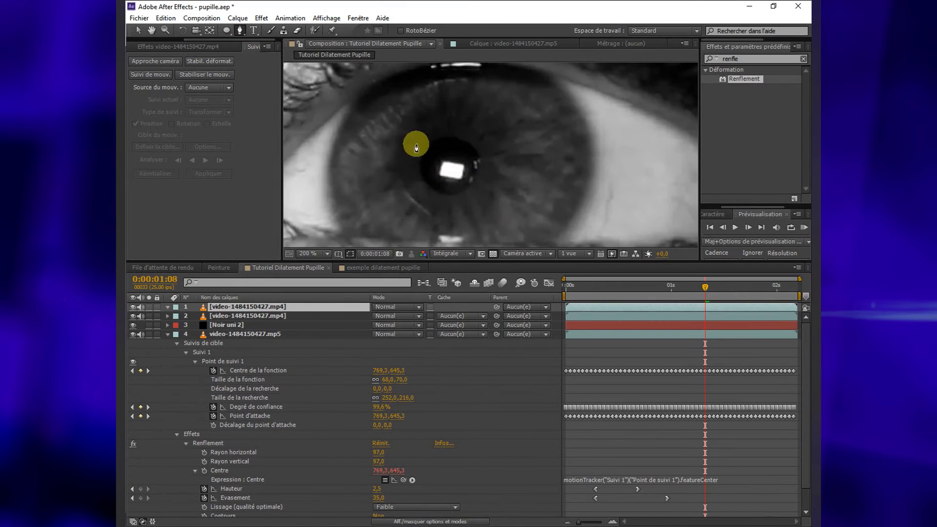
{"action": "left_click", "coordinate": [446, 141]}
{"action": "left_click", "coordinate": [477, 154]}
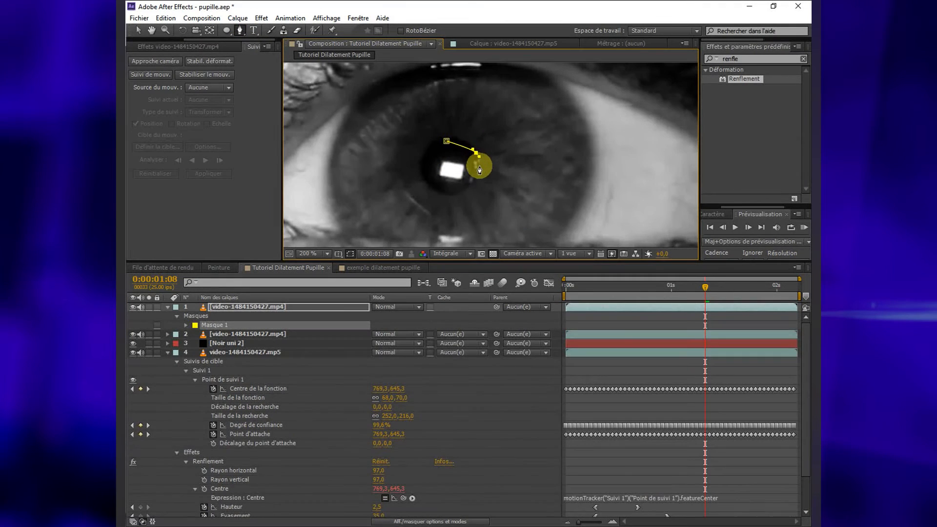
{"action": "left_click_drag", "start_coordinate": [476, 177], "coordinate": [472, 188]}
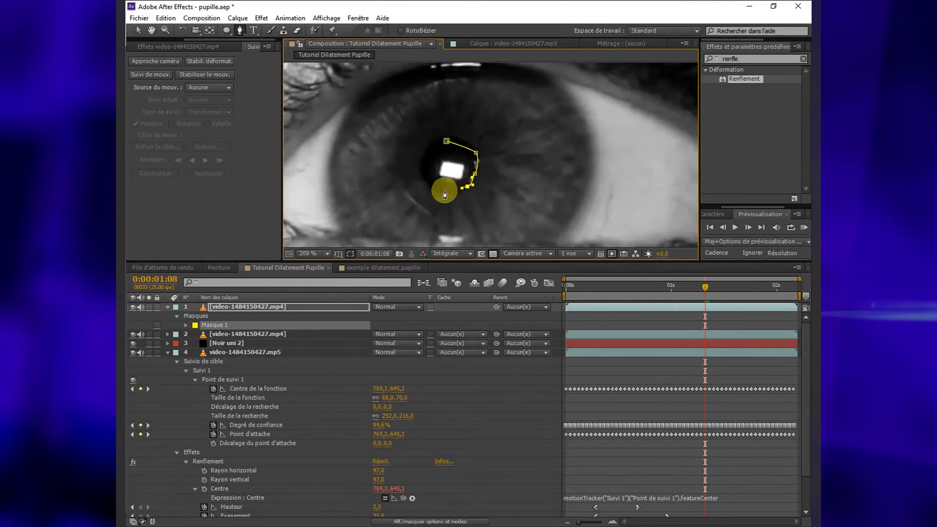
{"action": "scroll", "coordinate": [444, 192], "scroll_direction": "up", "scroll_amount": 1}
{"action": "scroll", "coordinate": [462, 172], "scroll_direction": "up", "scroll_amount": 1}
{"action": "left_click_drag", "start_coordinate": [563, 127], "coordinate": [399, 236]}
{"action": "left_click", "coordinate": [380, 182]}
{"action": "left_click_drag", "start_coordinate": [383, 150], "coordinate": [388, 145]}
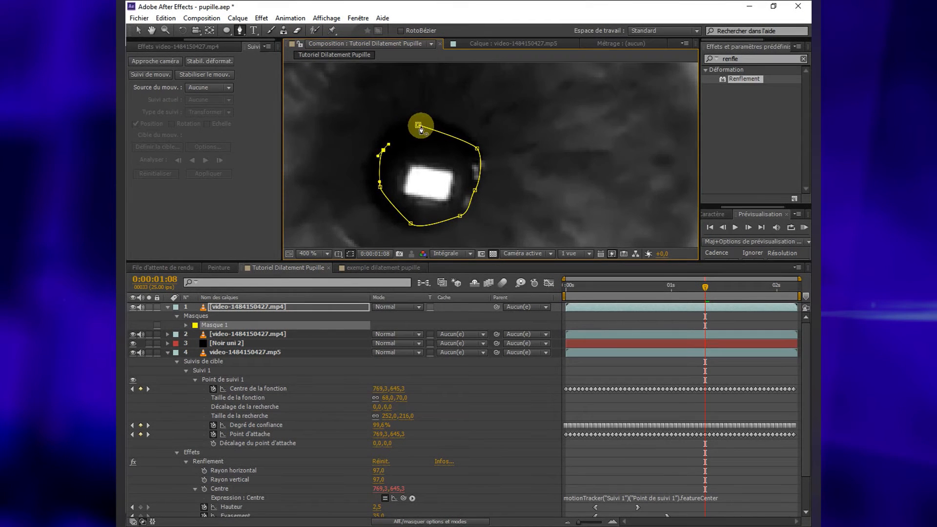
{"action": "left_click", "coordinate": [421, 128]}
{"action": "left_click_drag", "start_coordinate": [475, 190], "coordinate": [475, 192]}
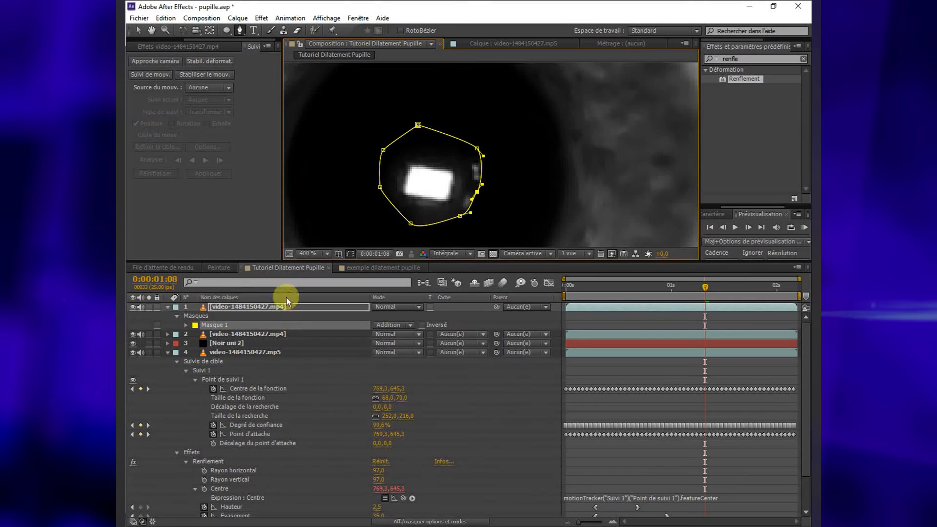
Step: Set the reflection mask's feather to 6 pixels and enable its mask path keyframing at 0:00:01:08
{"action": "left_click", "coordinate": [186, 325]}
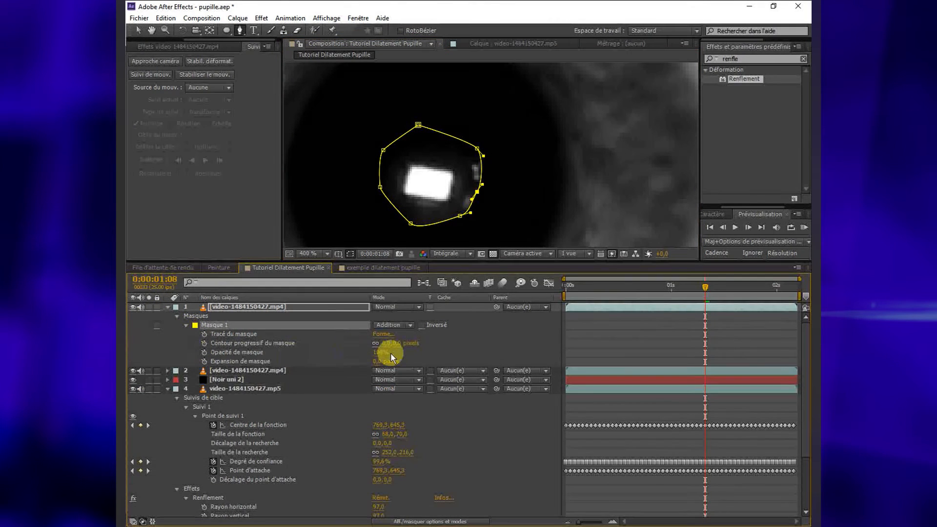
{"action": "left_click_drag", "start_coordinate": [389, 348], "coordinate": [391, 344]}
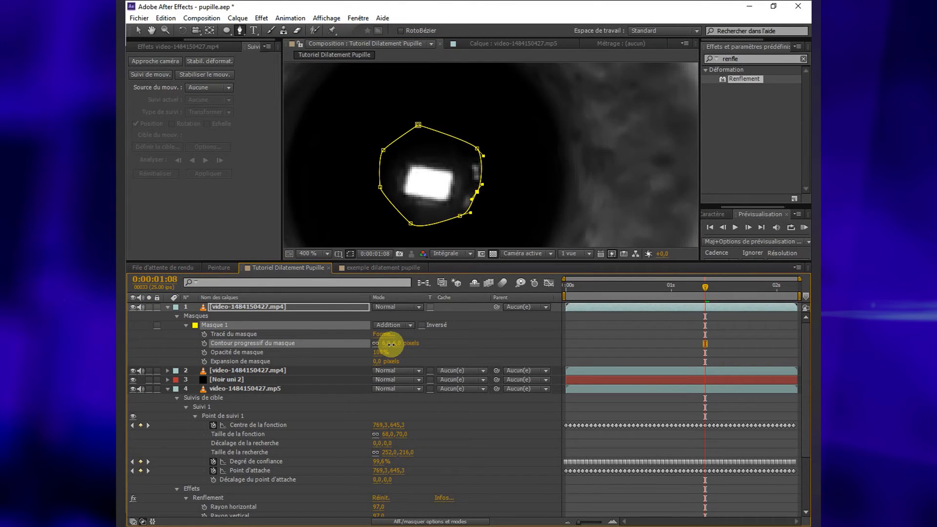
{"action": "left_click", "coordinate": [459, 348]}
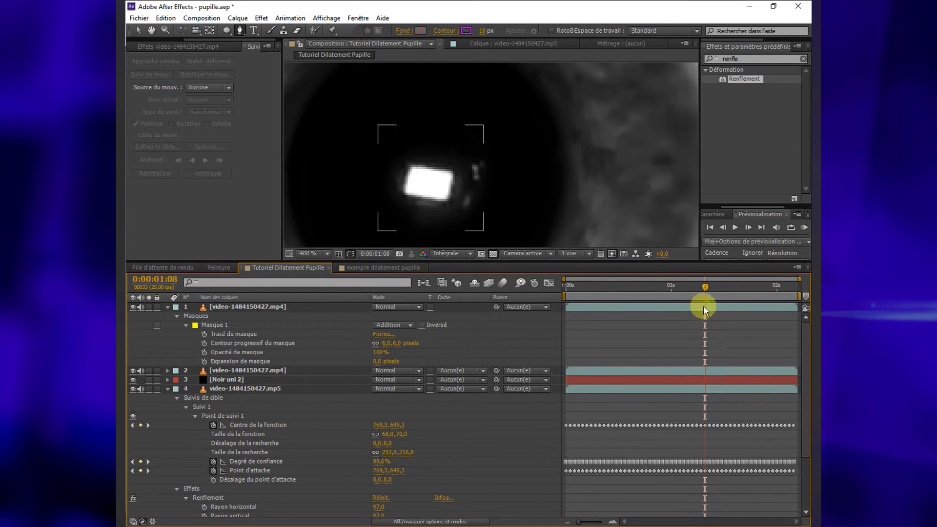
{"action": "left_click", "coordinate": [204, 334]}
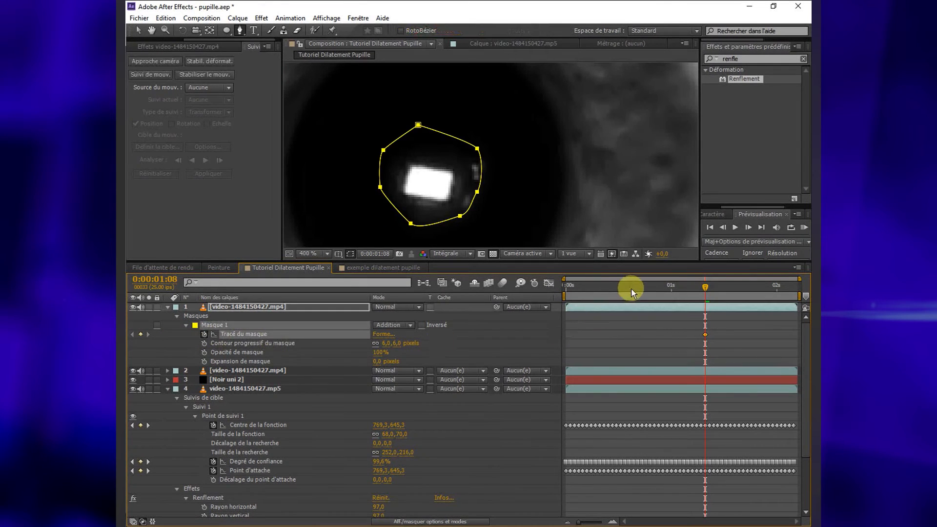
Step: Move the reflection mask back over the highlight at several earlier frames, including 0:00:00:06 and 0:00:00:00, to keyframe its path
{"action": "left_click", "coordinate": [660, 288]}
{"action": "left_click_drag", "start_coordinate": [477, 149], "coordinate": [493, 192]}
{"action": "left_click", "coordinate": [621, 288]}
{"action": "left_click", "coordinate": [606, 287]}
{"action": "left_click", "coordinate": [592, 287]}
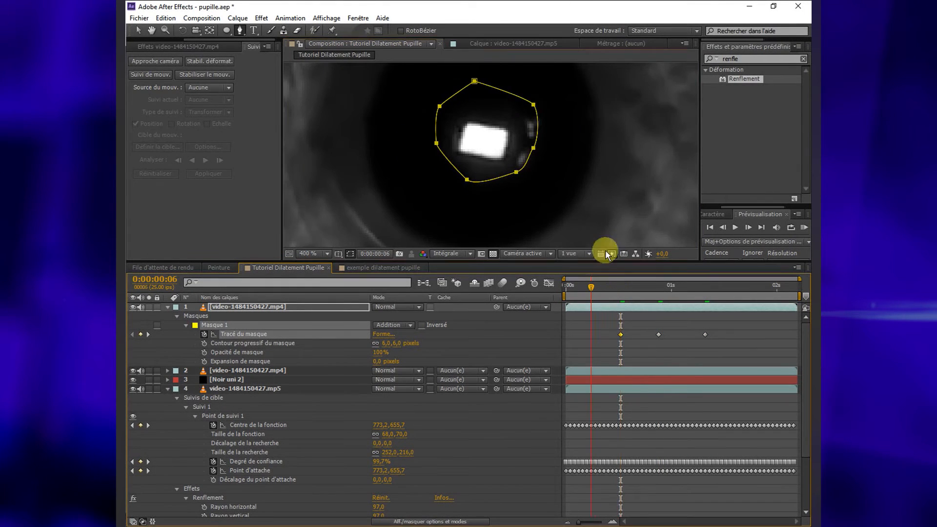
{"action": "left_click_drag", "start_coordinate": [535, 106], "coordinate": [535, 110]}
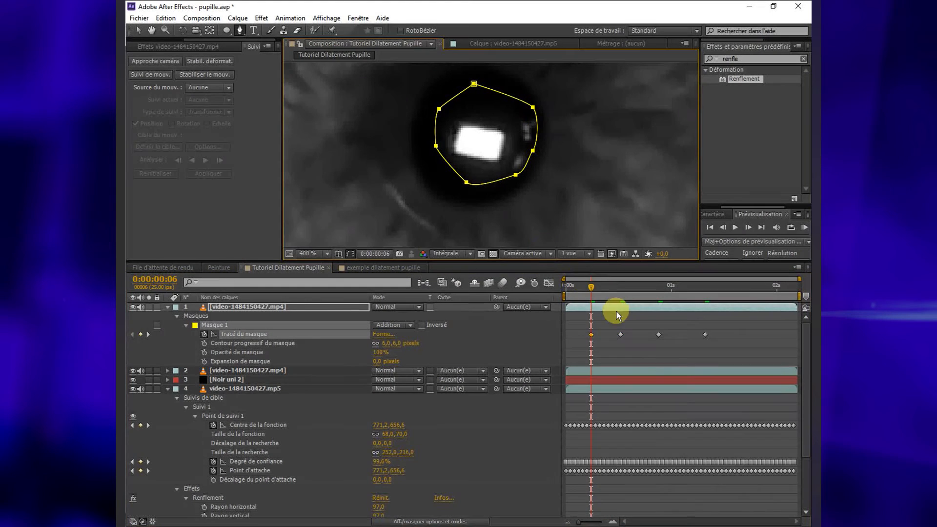
{"action": "left_click", "coordinate": [568, 289]}
{"action": "mouse_move", "coordinate": [533, 107]}
{"action": "left_mouse_down"}
{"action": "mouse_move", "coordinate": [537, 131]}
{"action": "mouse_move", "coordinate": [532, 123]}
{"action": "left_mouse_up"}
Step: Keyframe the reflection mask over the highlight near the clip's end and at 0:00:01:16, 0:00:02:03 and 0:00:01:02
{"action": "left_click", "coordinate": [623, 294]}
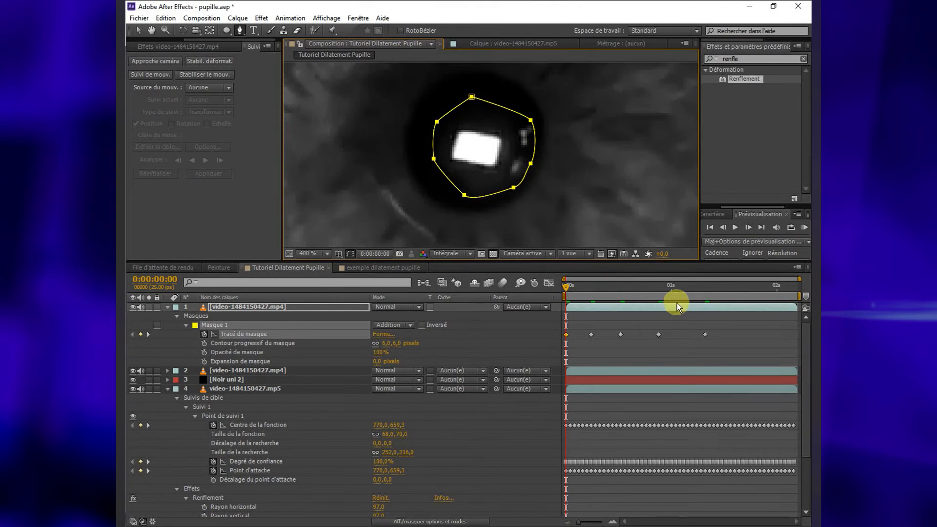
{"action": "left_click", "coordinate": [764, 299]}
{"action": "left_click_drag", "start_coordinate": [529, 88], "coordinate": [527, 172]}
{"action": "left_click", "coordinate": [739, 287]}
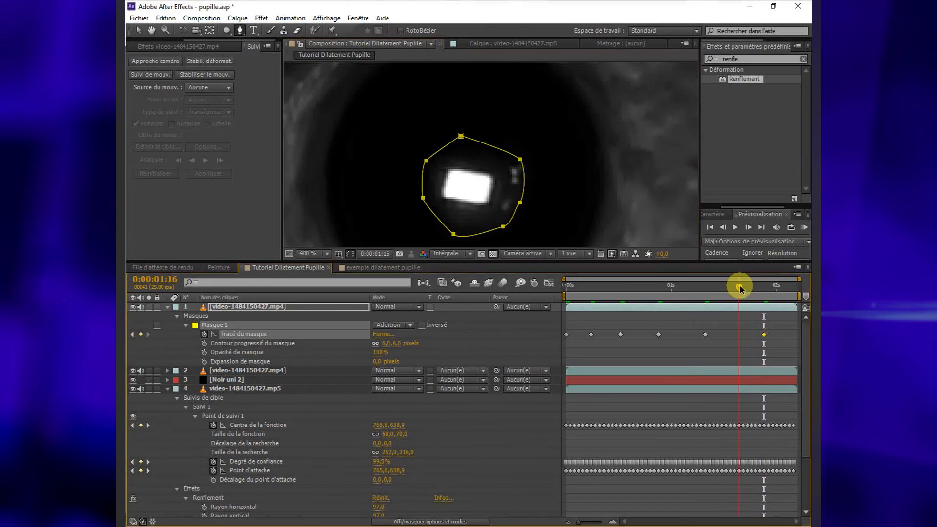
{"action": "left_click_drag", "start_coordinate": [526, 170], "coordinate": [528, 170]}
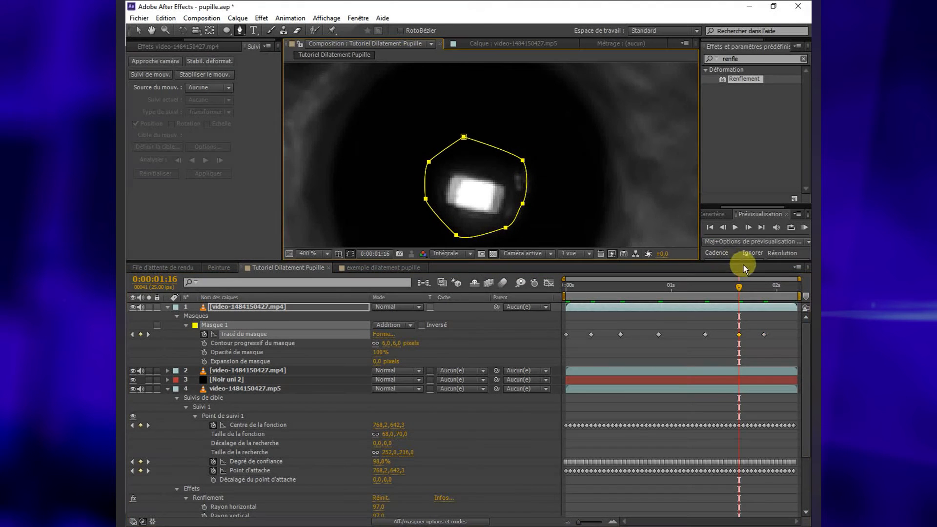
{"action": "left_click", "coordinate": [789, 289]}
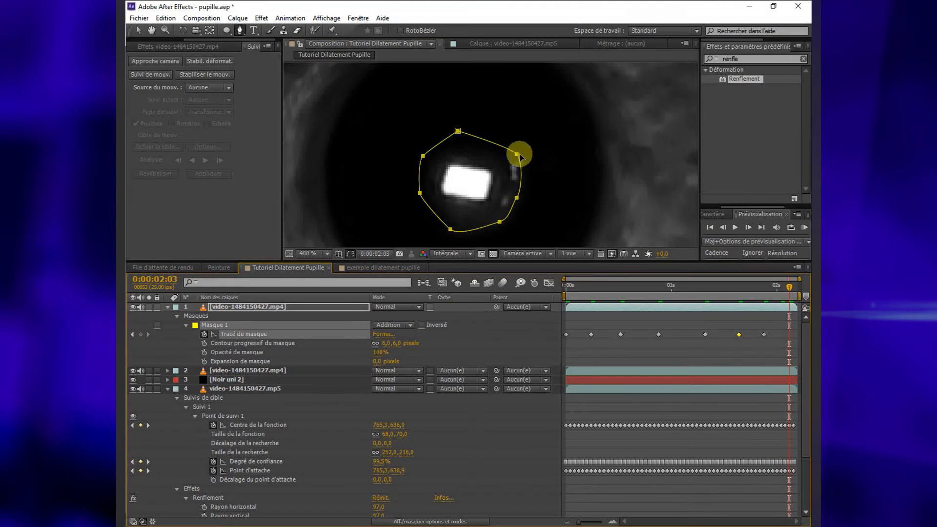
{"action": "left_click_drag", "start_coordinate": [519, 155], "coordinate": [530, 179]}
{"action": "left_click", "coordinate": [680, 289]}
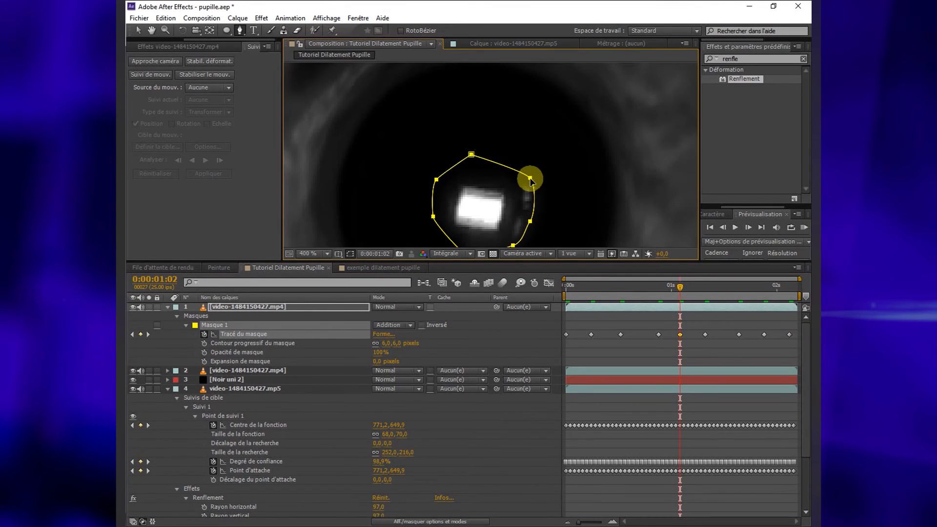
Step: Set the reflection mask's feather to 10 pixels
{"action": "left_click", "coordinate": [393, 344]}
{"action": "left_click_drag", "start_coordinate": [388, 343], "coordinate": [414, 352]}
{"action": "scroll", "coordinate": [479, 207], "scroll_direction": "down", "scroll_amount": 2}
{"action": "left_click_drag", "start_coordinate": [491, 204], "coordinate": [496, 151]}
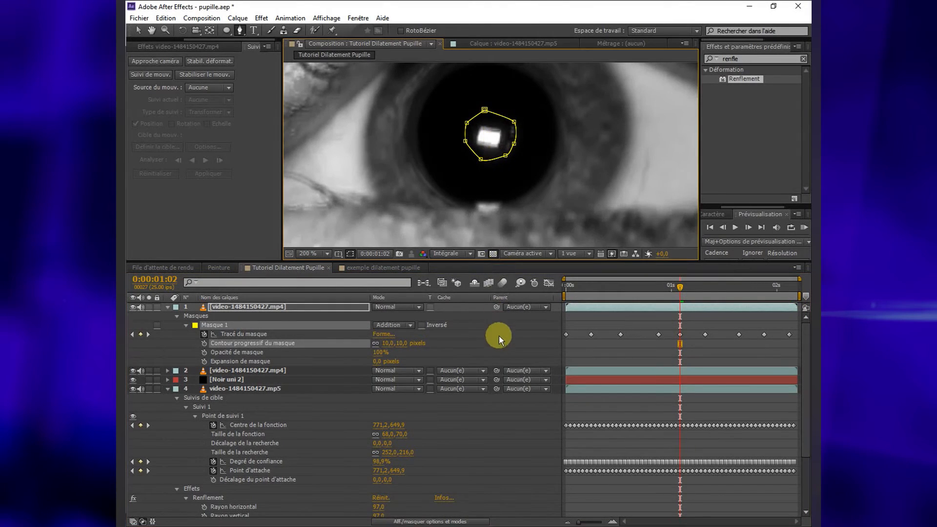
{"action": "left_click", "coordinate": [499, 339]}
Step: Preview the composition and inspect how the restored reflection sits in the pupil
{"action": "scroll", "coordinate": [555, 167], "scroll_direction": "down", "scroll_amount": 6}
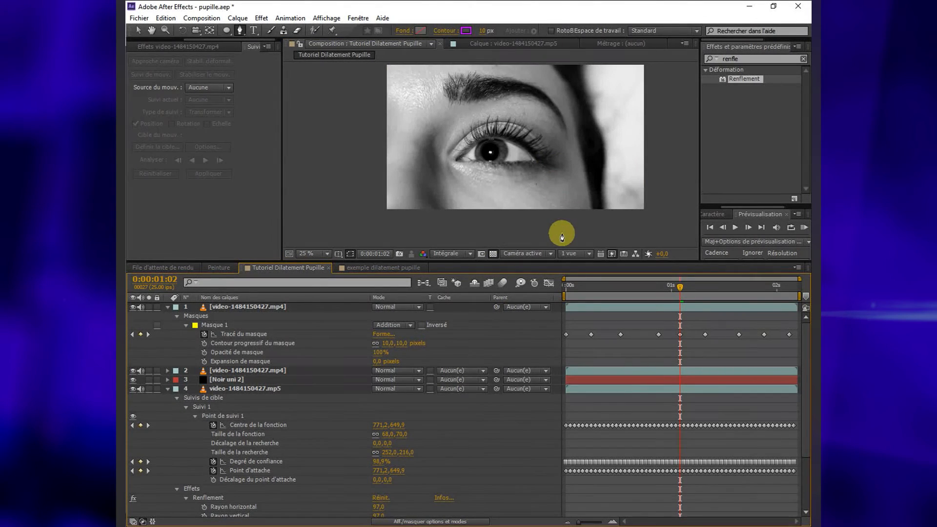
{"action": "key", "text": "v"}
{"action": "scroll", "coordinate": [508, 196], "scroll_direction": "up", "scroll_amount": 2}
{"action": "key", "text": "KP_0"}
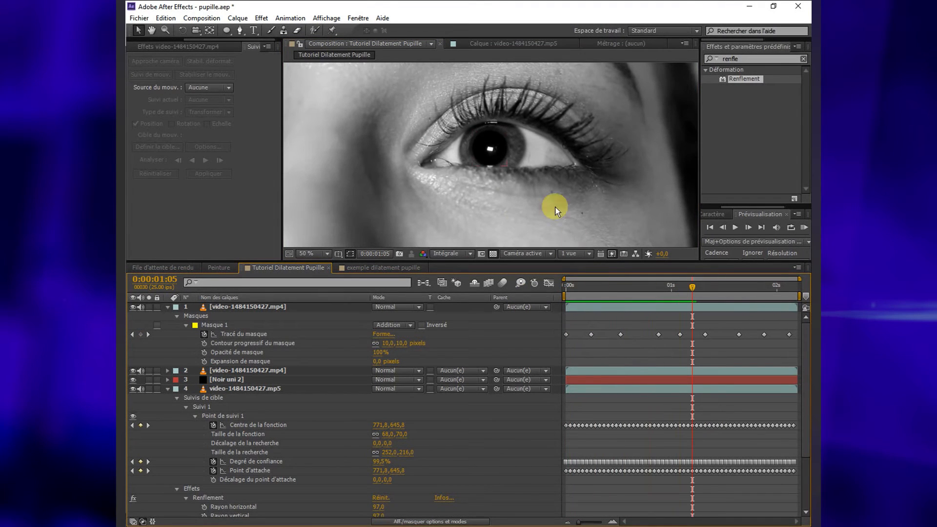
{"action": "scroll", "coordinate": [490, 175], "scroll_direction": "up", "scroll_amount": 4}
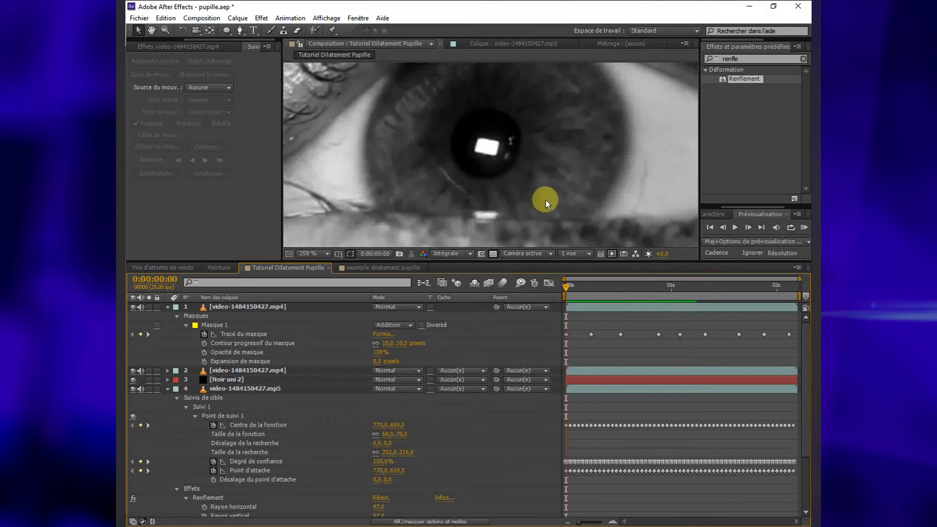
Step: Preview the restored pupil and eyelids in the whole eye, and collapse the properties of the top and bottom video layers
{"action": "scroll", "coordinate": [471, 204], "scroll_direction": "down", "scroll_amount": 4}
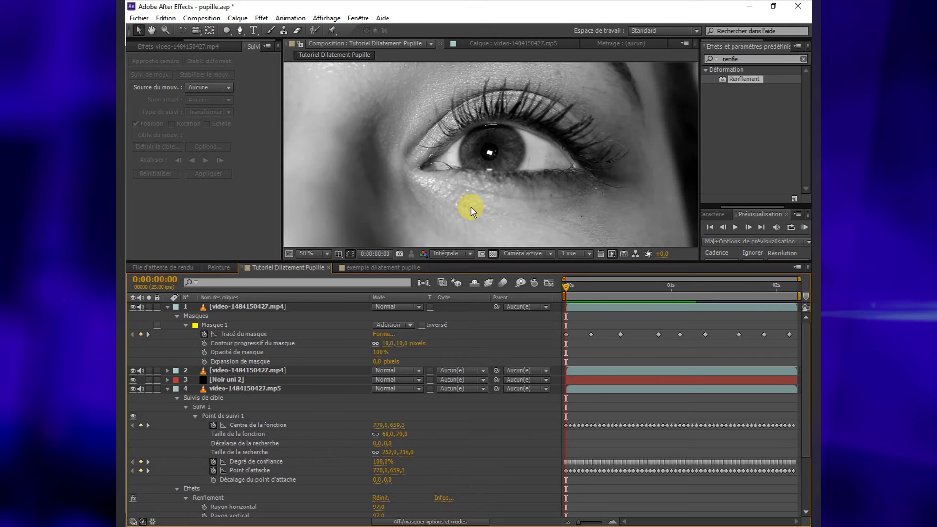
{"action": "key", "text": "space"}
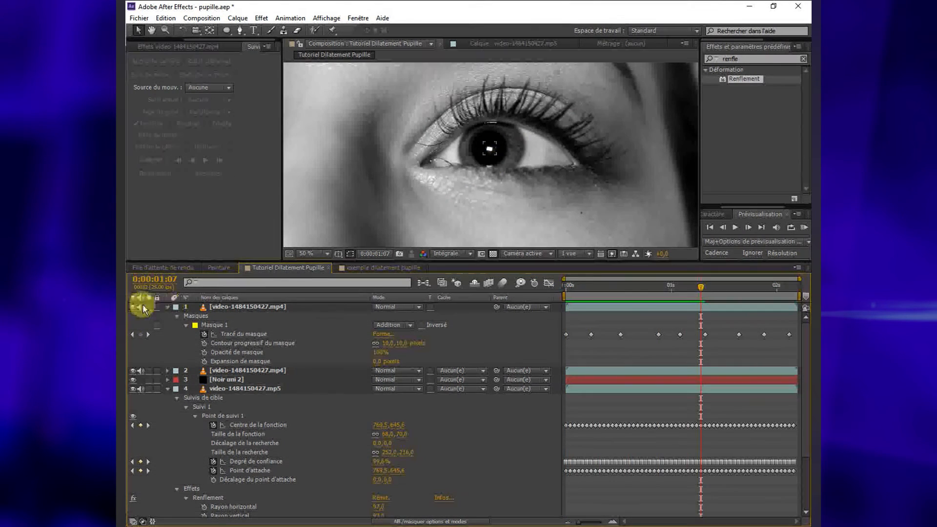
{"action": "left_click", "coordinate": [167, 307]}
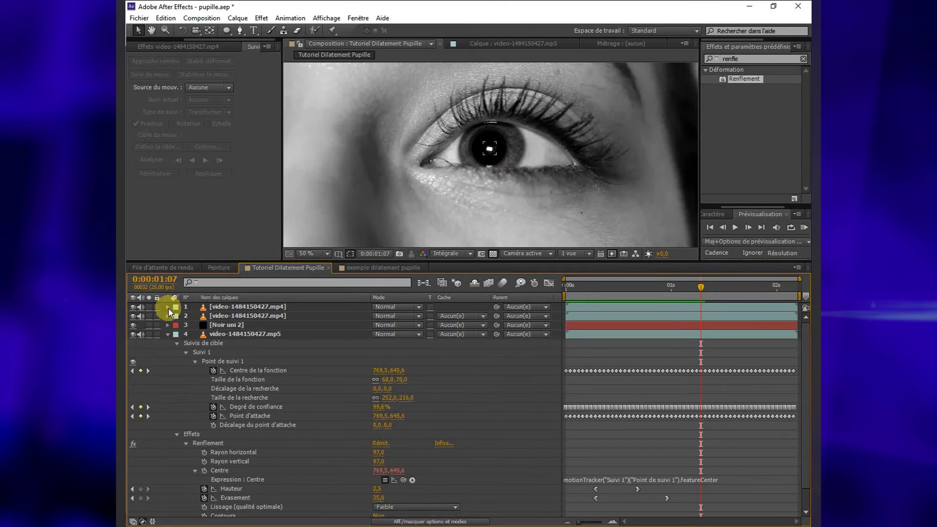
{"action": "left_click", "coordinate": [168, 335]}
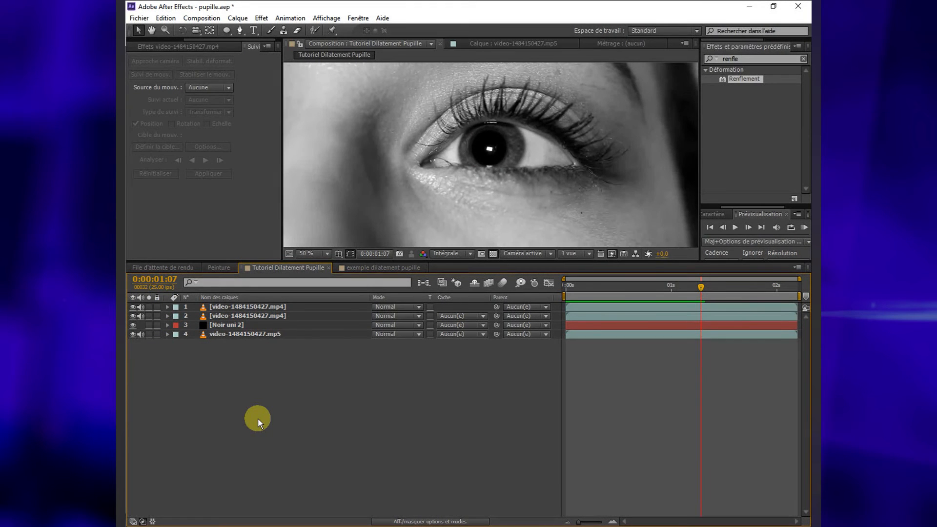
Step: Add the JPG photo of the office from the project as the topmost layer of the Tutoriel Dilatement Pupille composition
{"action": "scroll", "coordinate": [449, 219], "scroll_direction": "up", "scroll_amount": 2}
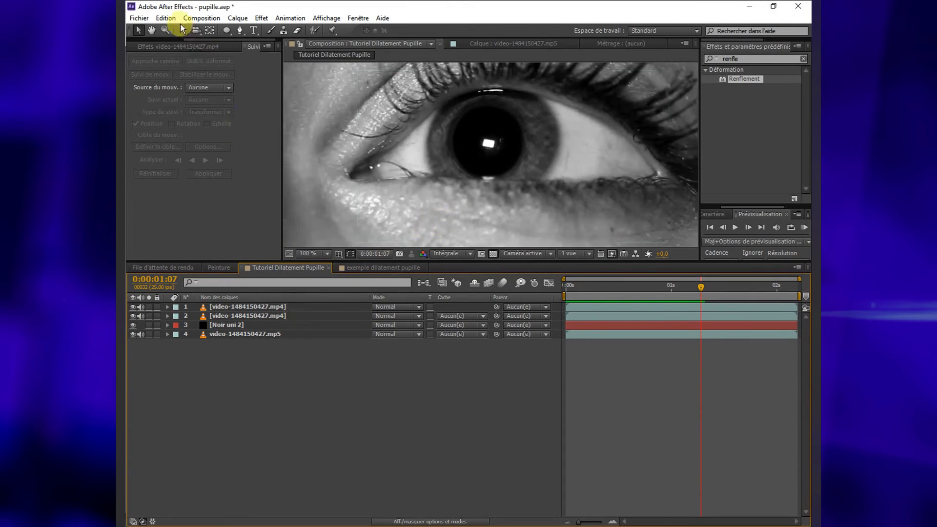
{"action": "left_click", "coordinate": [186, 47]}
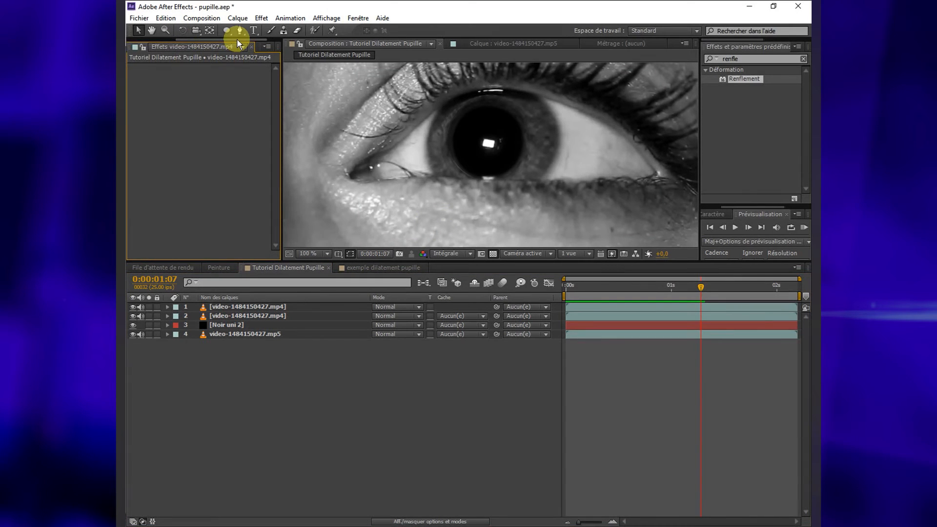
{"action": "left_click", "coordinate": [189, 47]}
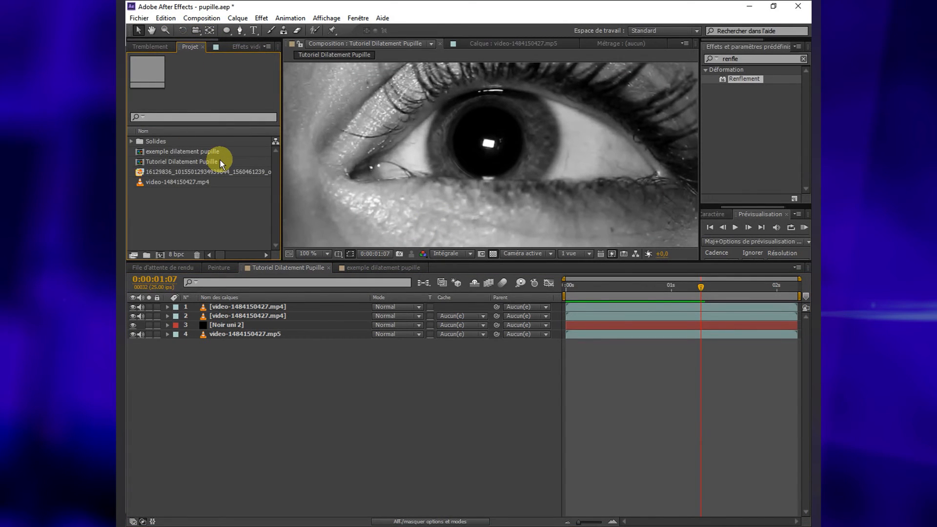
{"action": "left_click_drag", "start_coordinate": [196, 172], "coordinate": [258, 308]}
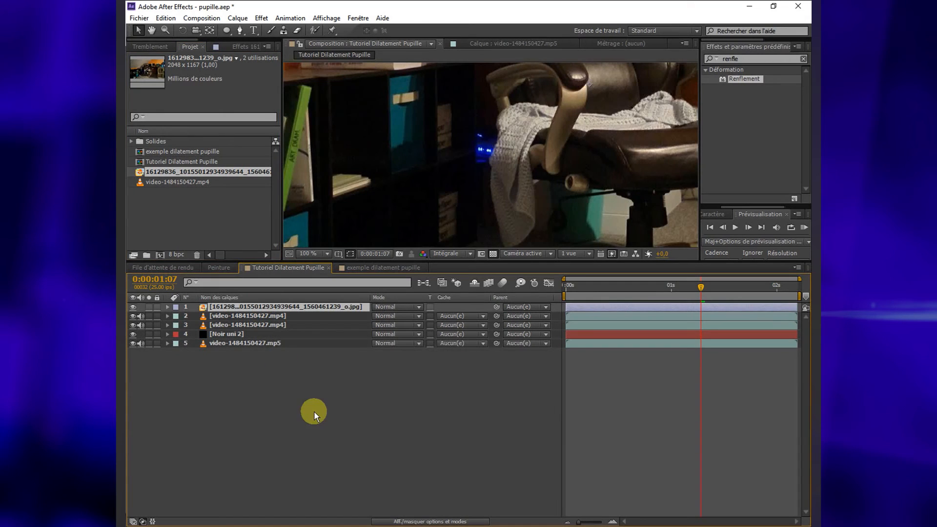
Step: Shrink the office photo, flip it horizontally and place it over the pupil
{"action": "scroll", "coordinate": [566, 129], "scroll_direction": "down", "scroll_amount": 3}
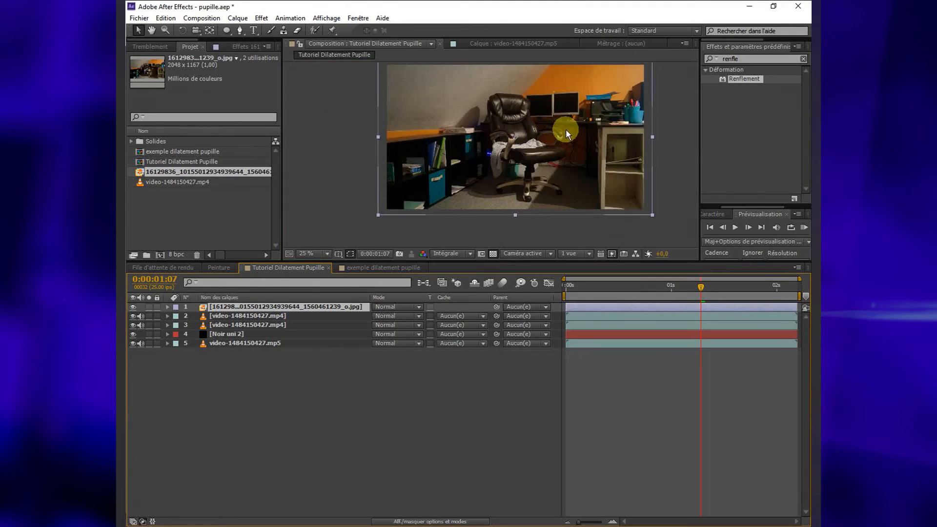
{"action": "scroll", "coordinate": [553, 153], "scroll_direction": "up", "scroll_amount": 4}
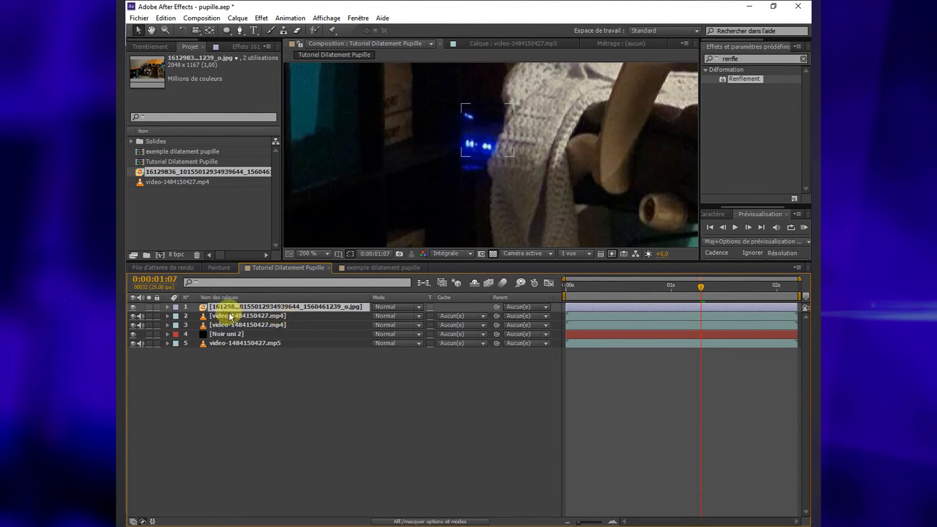
{"action": "scroll", "coordinate": [421, 160], "scroll_direction": "down", "scroll_amount": 5}
{"action": "left_click_drag", "start_coordinate": [378, 217], "coordinate": [566, 168]}
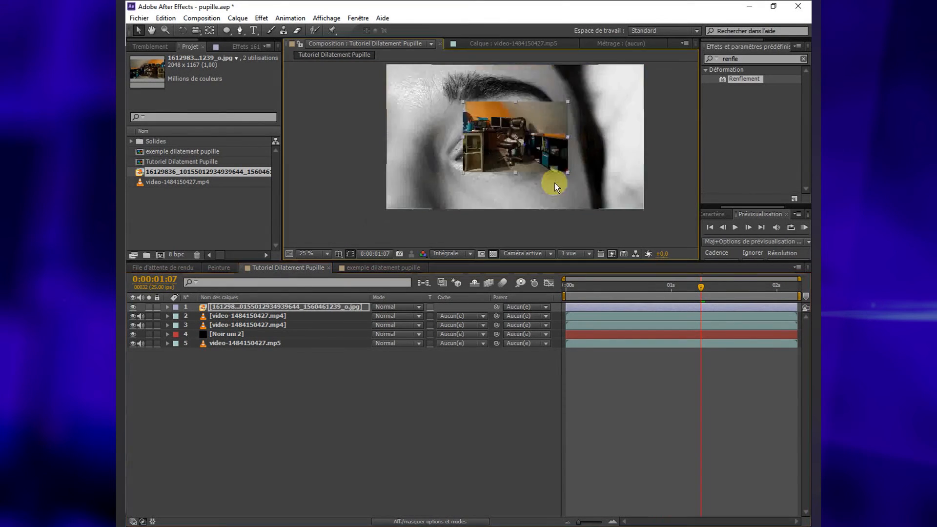
{"action": "scroll", "coordinate": [555, 183], "scroll_direction": "up", "scroll_amount": 3}
{"action": "scroll", "coordinate": [543, 183], "scroll_direction": "down", "scroll_amount": 1}
{"action": "left_click_drag", "start_coordinate": [437, 191], "coordinate": [484, 156]}
{"action": "key", "text": "period"}
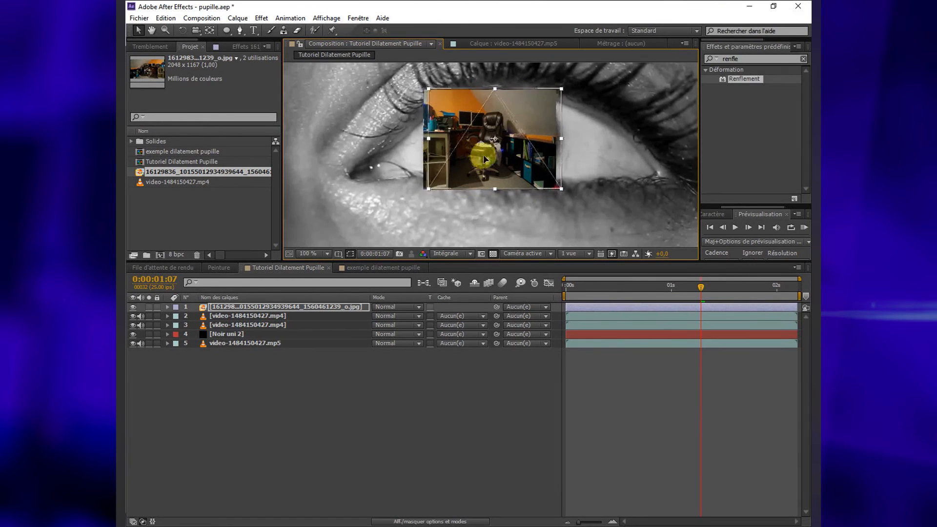
Step: Link the photo's Position by expression to the Centre de la fonction of Point de suivi 1 on video-1484150427.mp5
{"action": "left_click", "coordinate": [167, 307]}
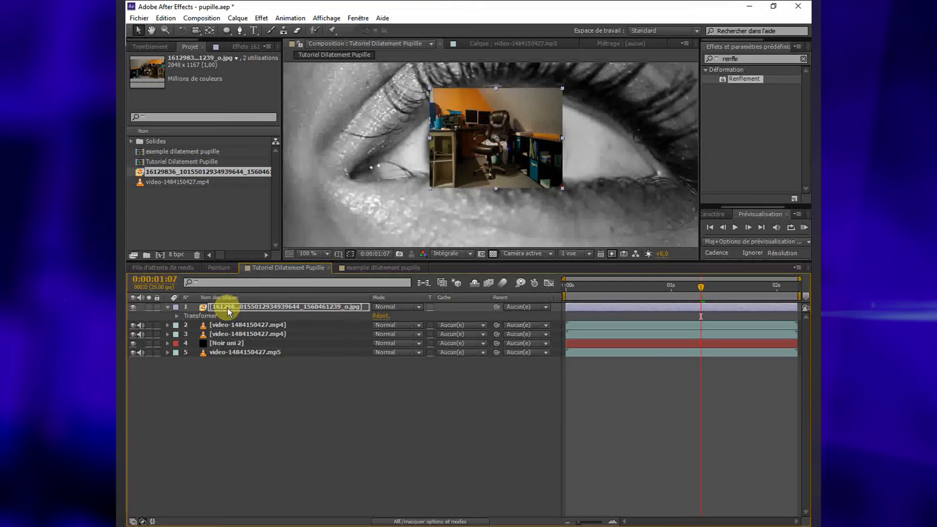
{"action": "left_click", "coordinate": [159, 376]}
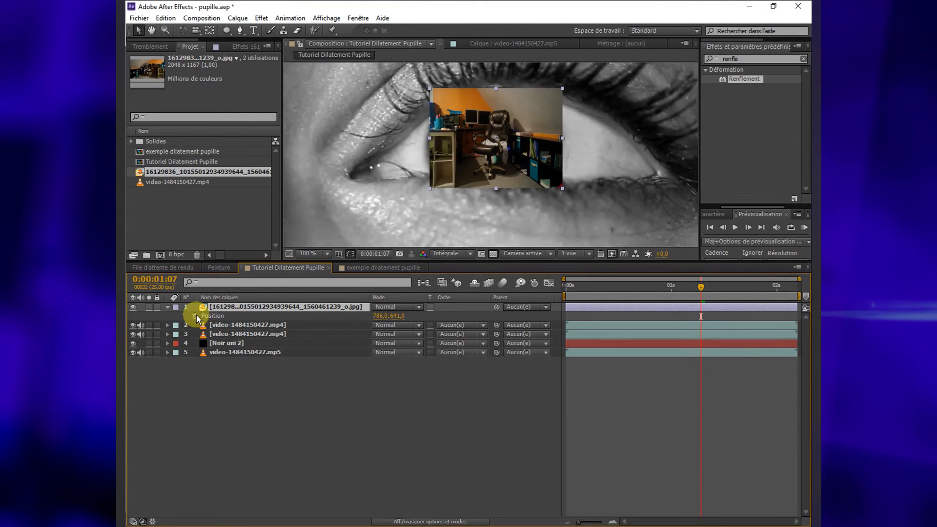
{"action": "left_click", "coordinate": [196, 316], "text": "alt"}
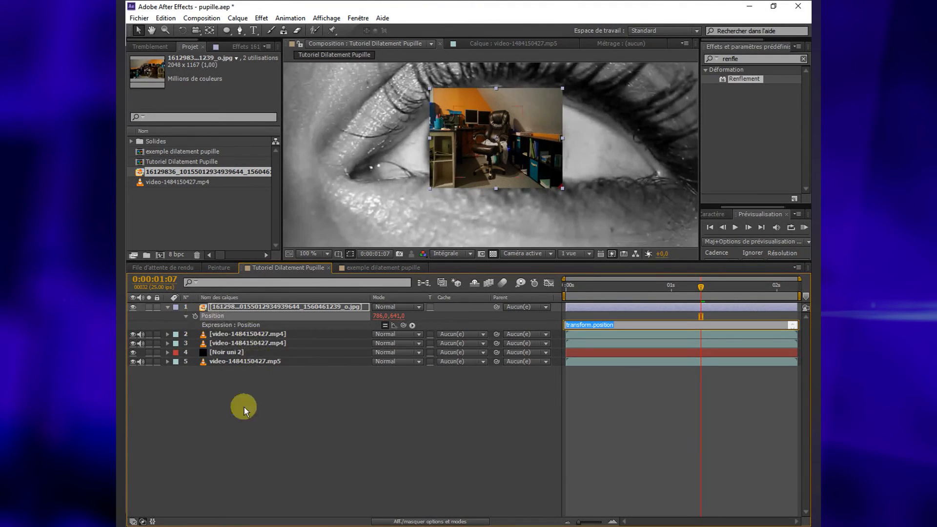
{"action": "left_click", "coordinate": [169, 365]}
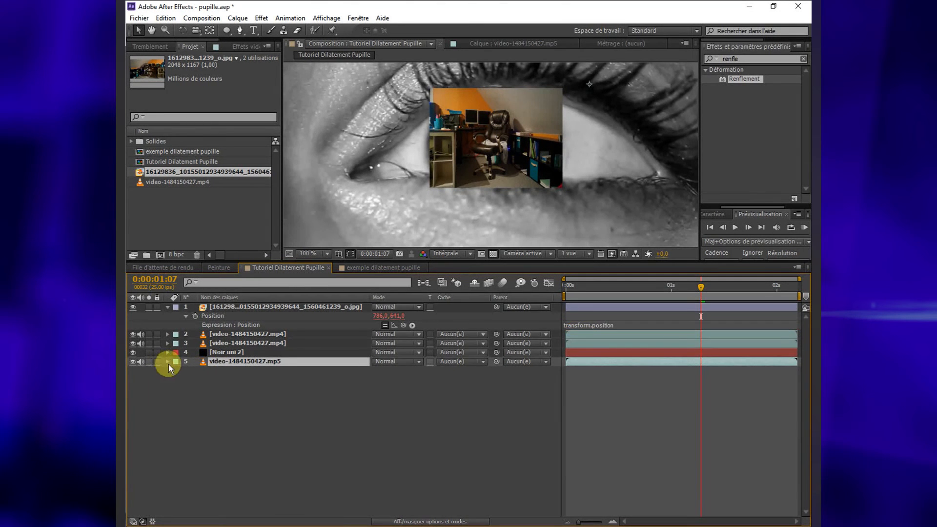
{"action": "left_click", "coordinate": [167, 361]}
{"action": "scroll", "coordinate": [289, 412], "scroll_direction": "up", "scroll_amount": 3}
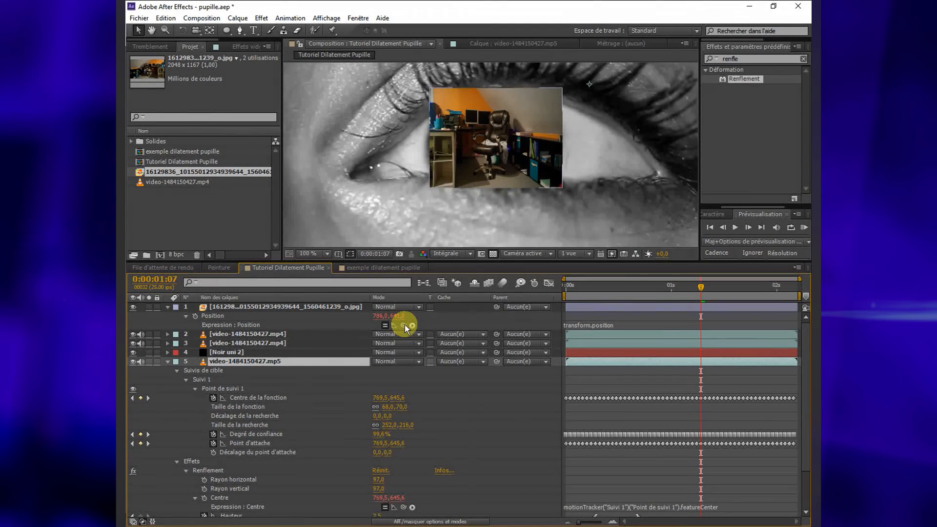
{"action": "left_click_drag", "start_coordinate": [404, 325], "coordinate": [272, 399]}
{"action": "left_click", "coordinate": [519, 394]}
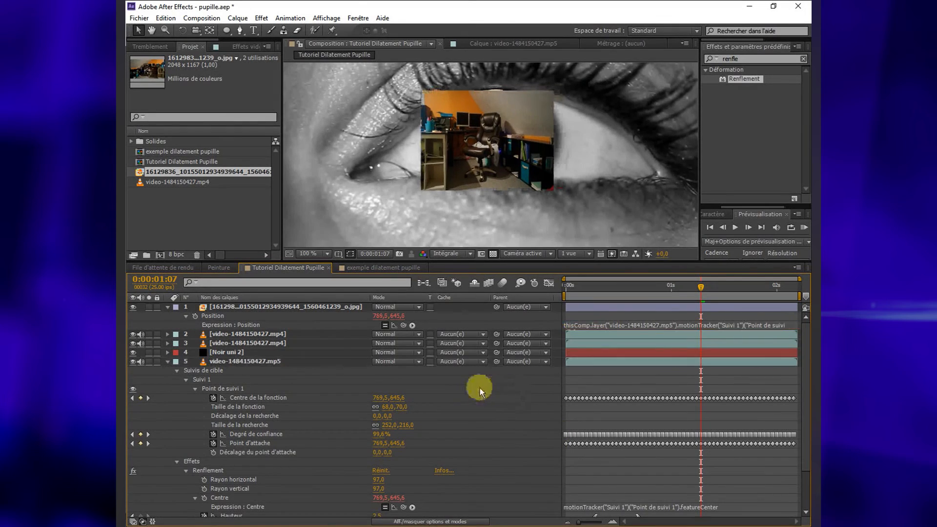
Step: Preview the tracked photo and shift its anchor point to 1154.0, 622.5
{"action": "key", "text": "KP_0"}
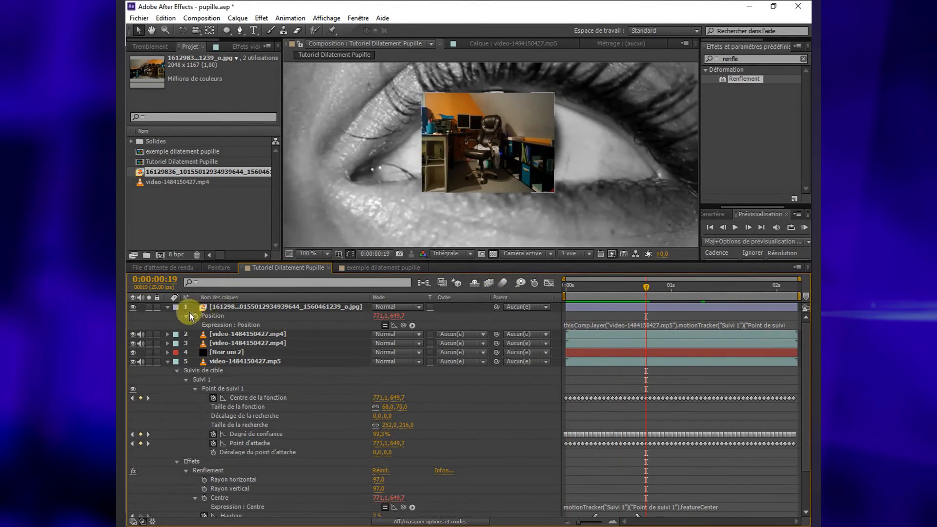
{"action": "left_click", "coordinate": [224, 308]}
{"action": "key", "text": "a"}
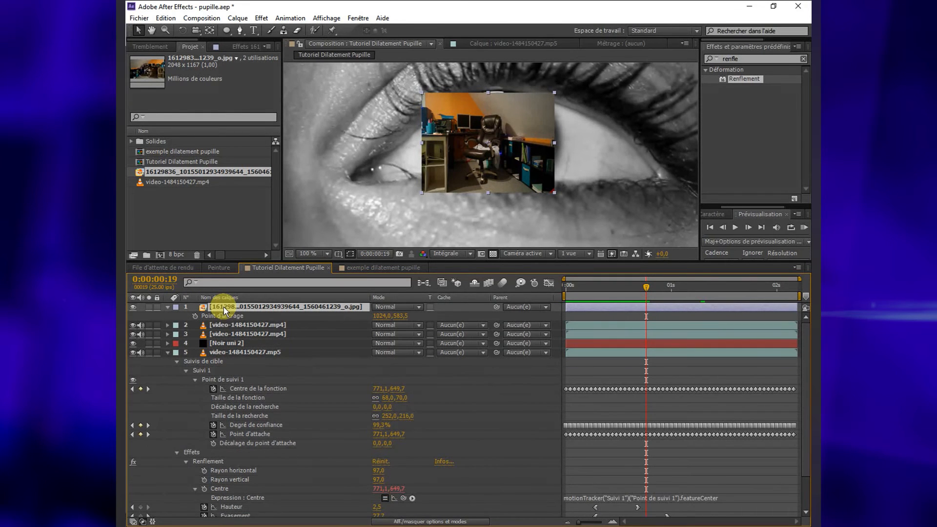
{"action": "left_click_drag", "start_coordinate": [383, 315], "coordinate": [403, 310]}
{"action": "left_click", "coordinate": [476, 389]}
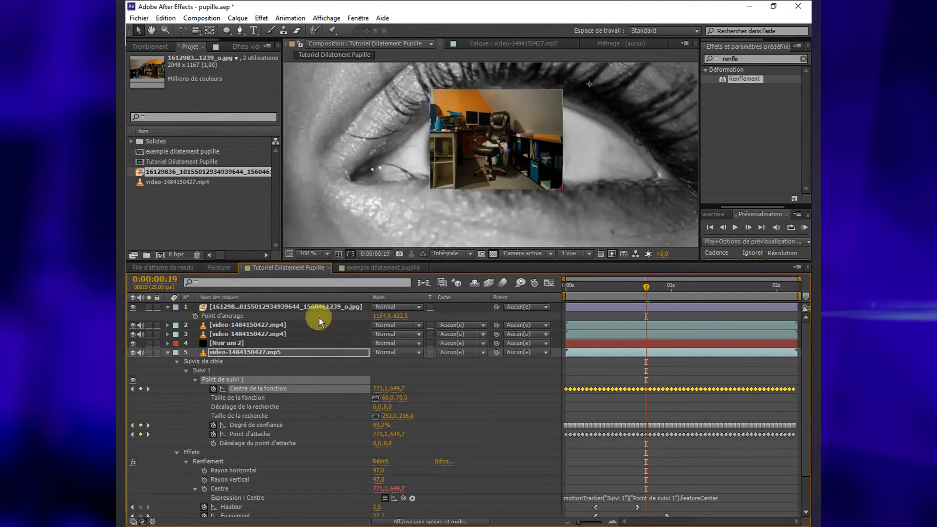
Step: Draw an elliptical mask on the photo and move it so that it matches the dilated pupil
{"action": "left_click", "coordinate": [291, 308]}
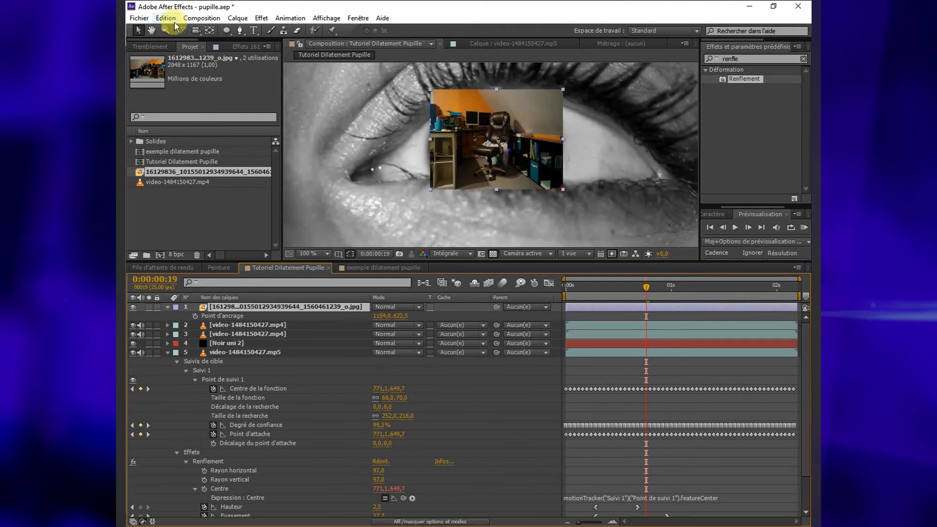
{"action": "left_click_drag", "start_coordinate": [227, 34], "coordinate": [278, 56]}
{"action": "left_click_drag", "start_coordinate": [457, 99], "coordinate": [533, 171]}
{"action": "left_click", "coordinate": [138, 31]}
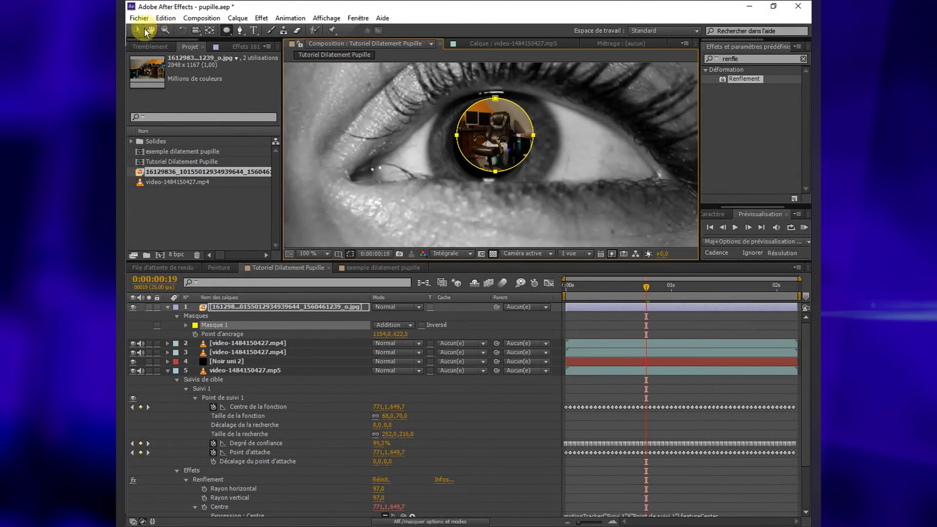
{"action": "left_click_drag", "start_coordinate": [515, 117], "coordinate": [511, 126]}
Step: Set the feather of the photo's mask to 105 pixels
{"action": "left_click", "coordinate": [267, 308]}
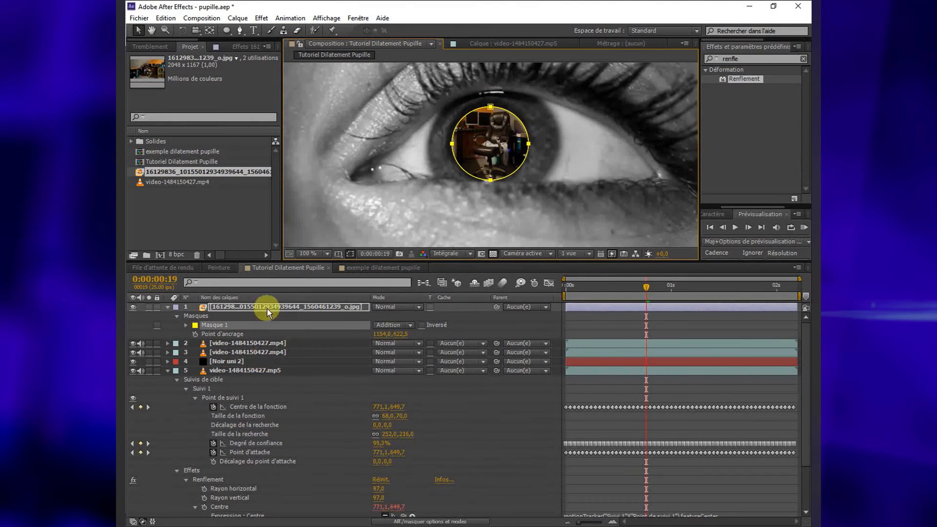
{"action": "left_click", "coordinate": [185, 324]}
{"action": "left_click_drag", "start_coordinate": [395, 345], "coordinate": [495, 346]}
{"action": "left_click", "coordinate": [495, 346]}
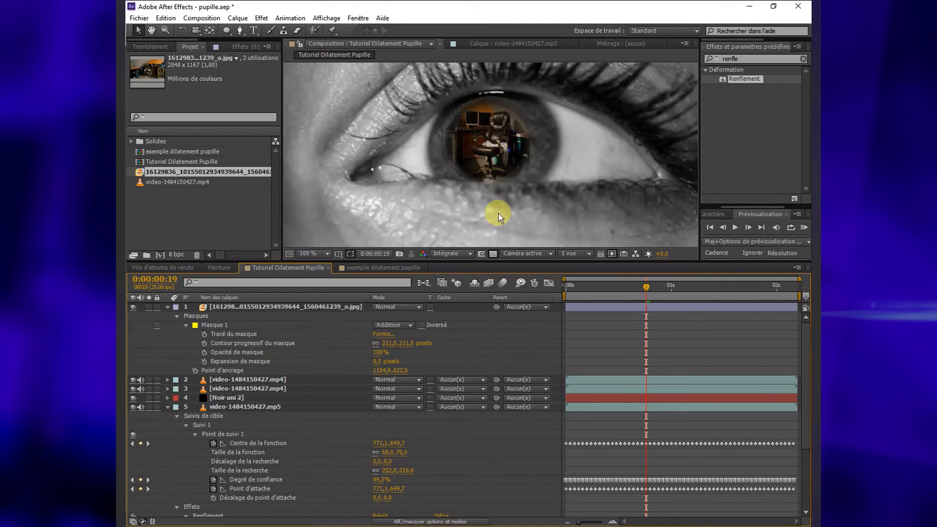
{"action": "left_click_drag", "start_coordinate": [391, 347], "coordinate": [450, 351]}
{"action": "left_click", "coordinate": [450, 350]}
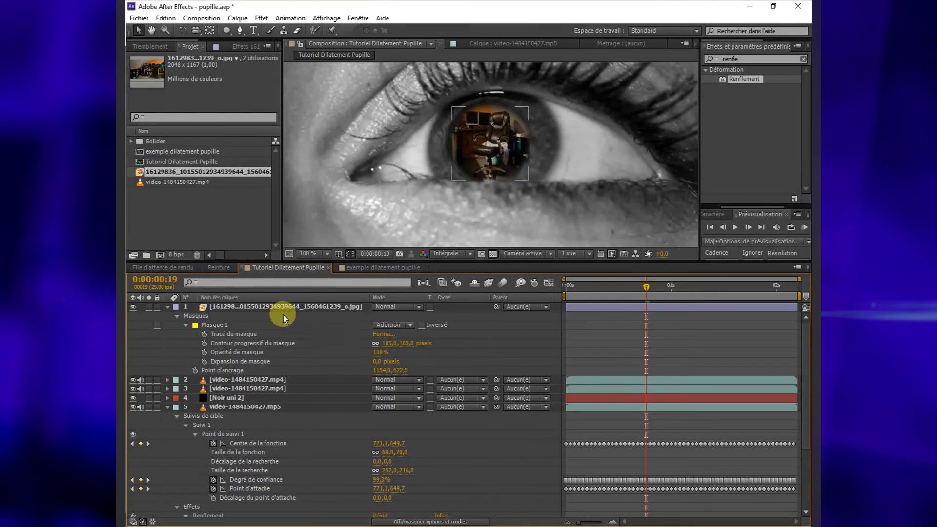
Step: Find the Noir et blanc effect and apply it to the photo layer
{"action": "double_click", "coordinate": [731, 59]}
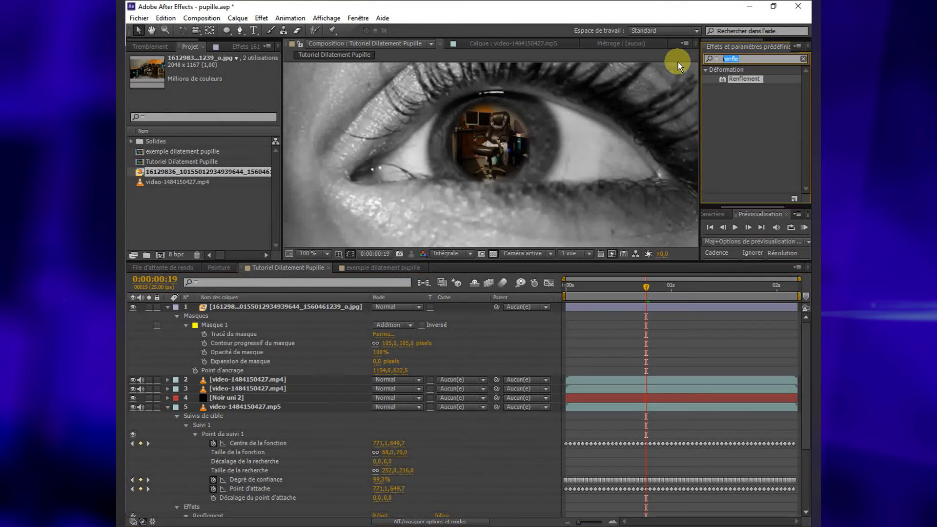
{"action": "type", "text": "noi"}
{"action": "left_click_drag", "start_coordinate": [739, 110], "coordinate": [244, 311]}
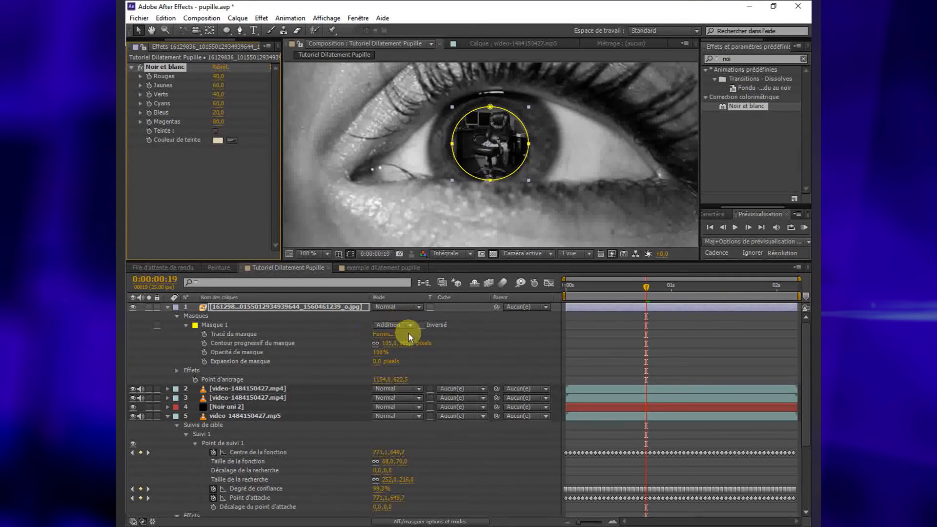
Step: Set the photo layer's blending mode to Ecran
{"action": "left_click", "coordinate": [416, 306]}
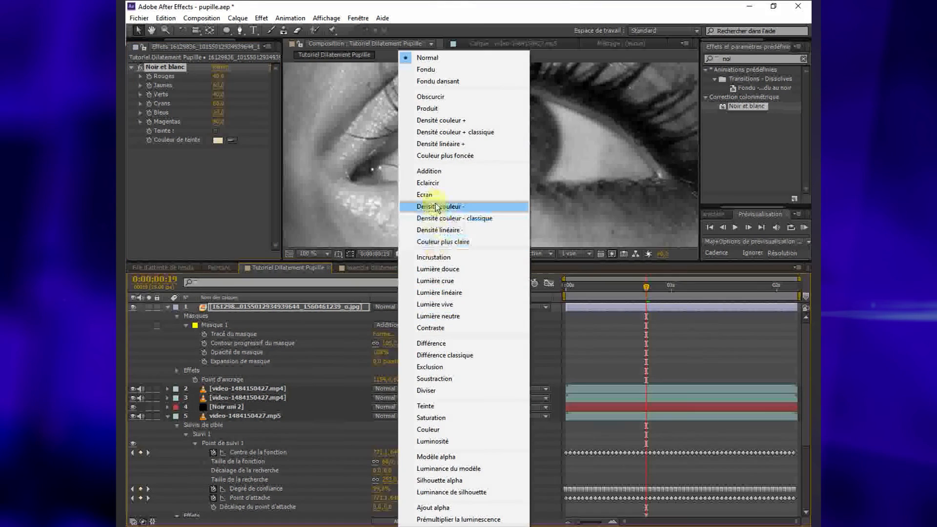
{"action": "left_click", "coordinate": [424, 195]}
{"action": "left_click", "coordinate": [478, 352]}
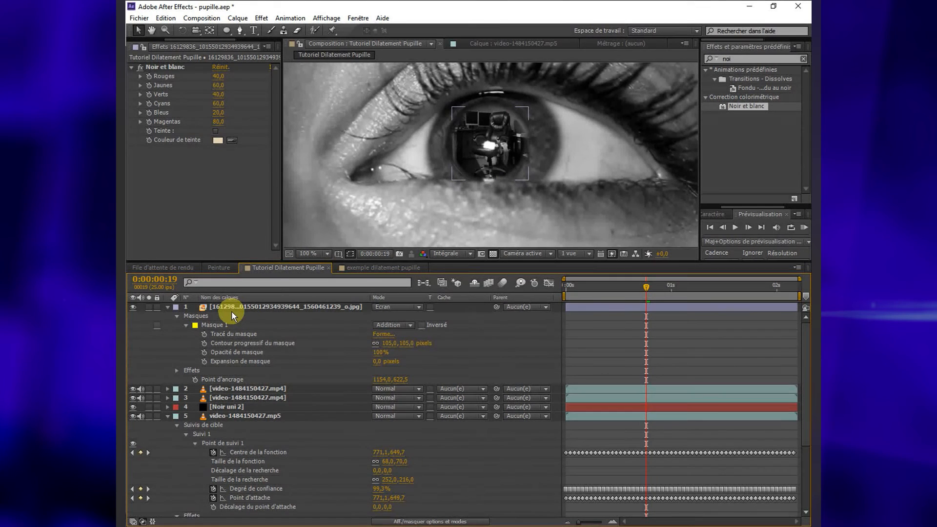
Step: Set the photo layer's opacity to 15%
{"action": "left_click", "coordinate": [328, 308]}
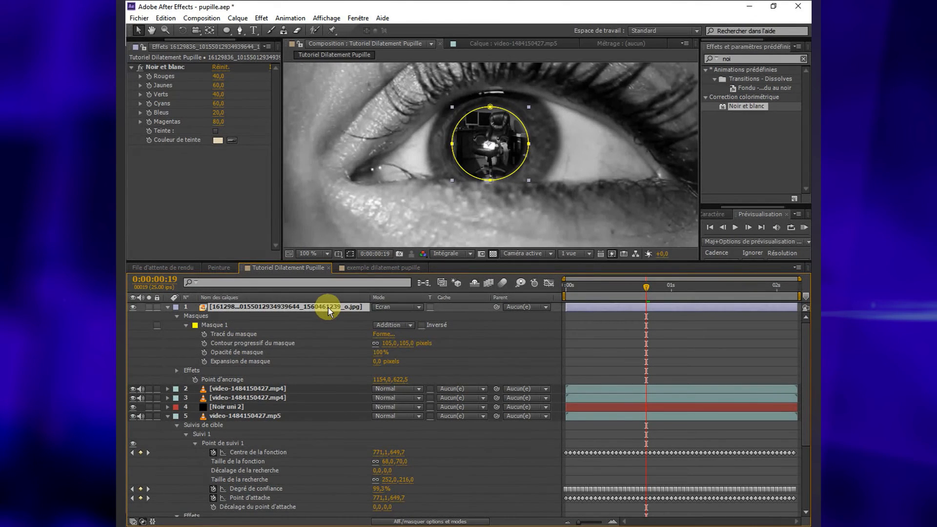
{"action": "key", "text": "t"}
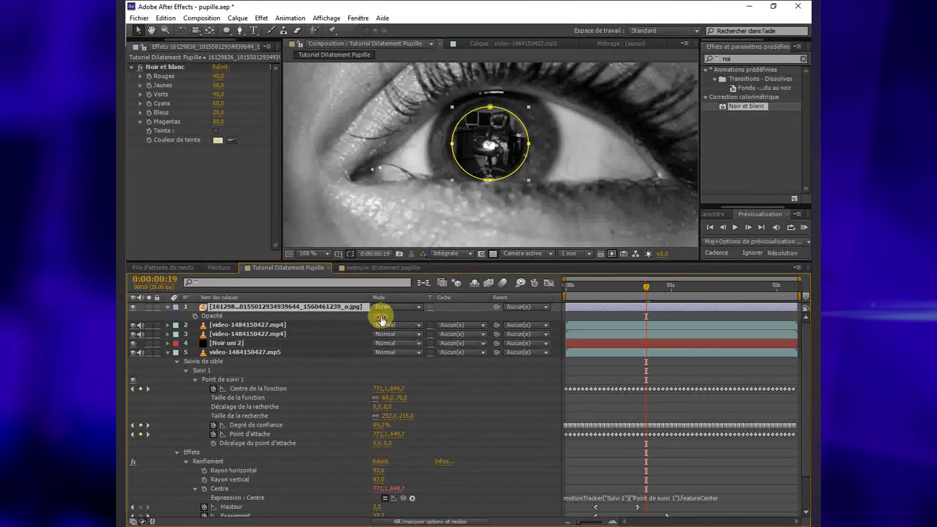
{"action": "type", "text": "15"}
{"action": "left_click", "coordinate": [429, 317]}
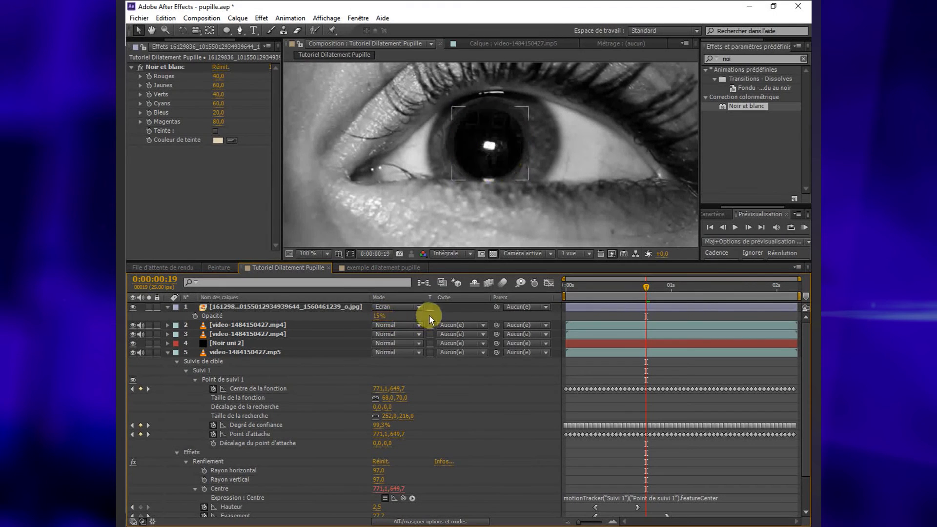
{"action": "left_click", "coordinate": [188, 308]}
{"action": "left_click_drag", "start_coordinate": [382, 318], "coordinate": [411, 314]}
{"action": "left_click", "coordinate": [411, 315]}
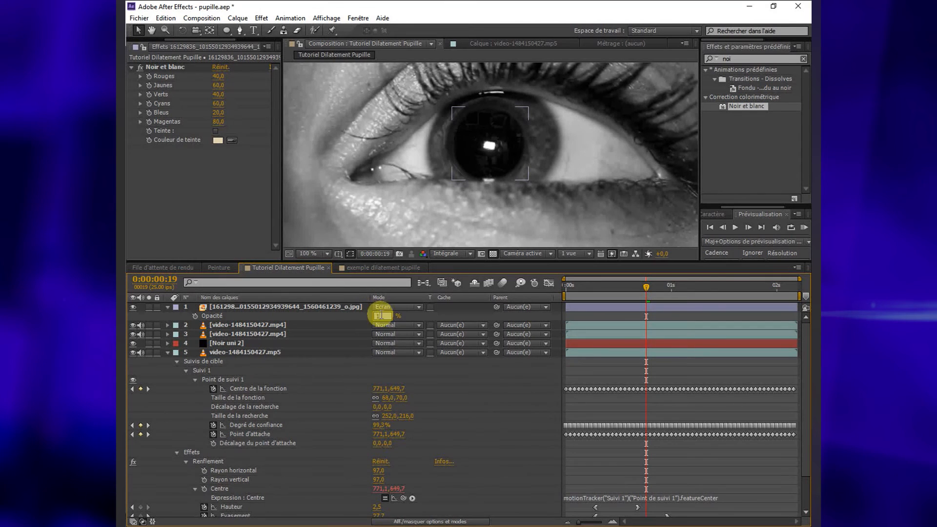
{"action": "left_click", "coordinate": [440, 315]}
Step: Enlarge the composition view, fit the whole image in it and preview the animation from the first frame
{"action": "scroll", "coordinate": [436, 210], "scroll_direction": "down", "scroll_amount": 4}
{"action": "left_click", "coordinate": [567, 286]}
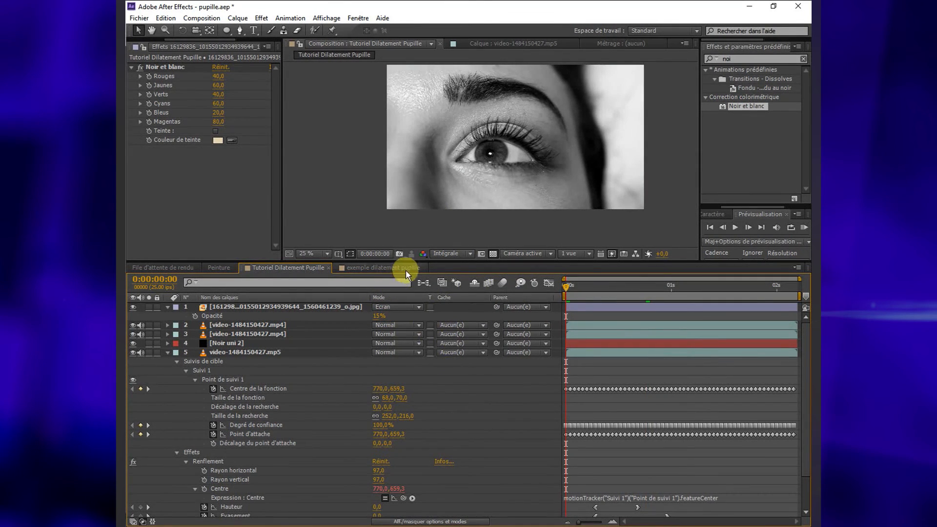
{"action": "left_click_drag", "start_coordinate": [412, 261], "coordinate": [411, 340]}
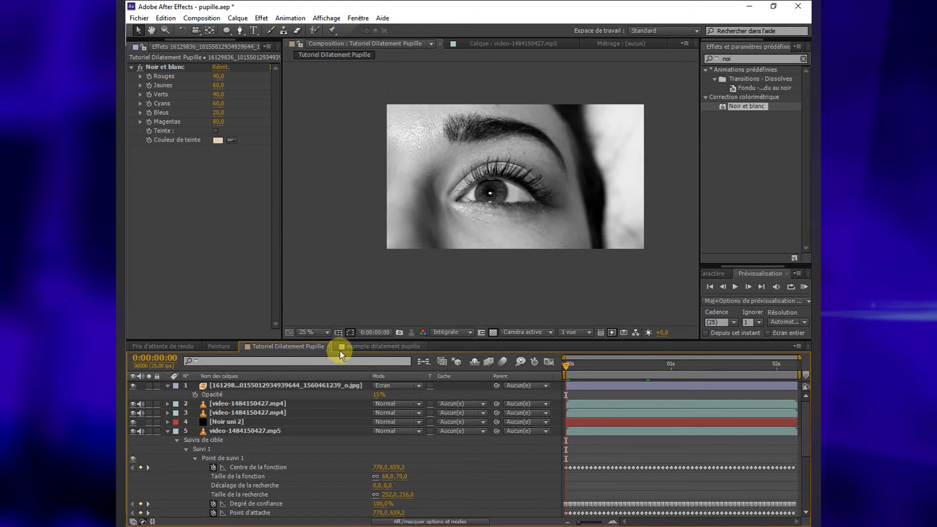
{"action": "left_click_drag", "start_coordinate": [464, 189], "coordinate": [427, 216]}
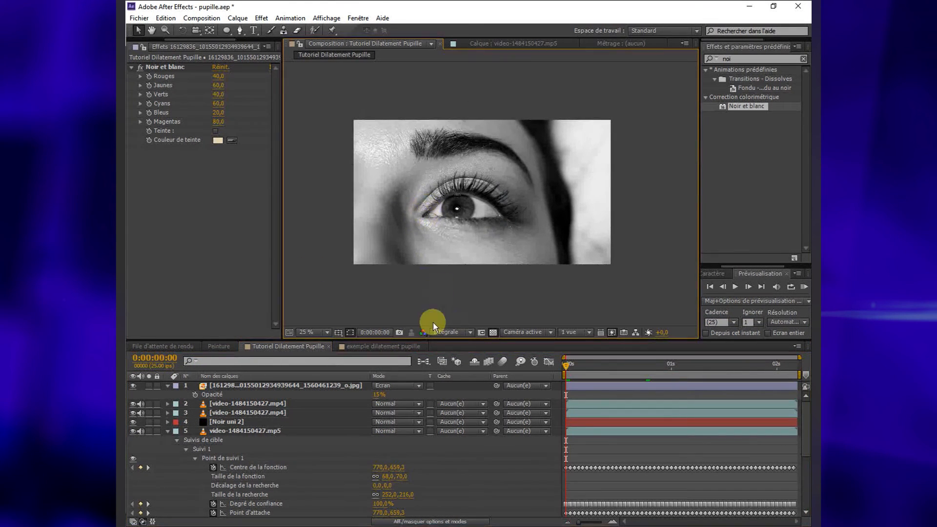
{"action": "left_click", "coordinate": [323, 331]}
{"action": "left_click", "coordinate": [330, 158]}
{"action": "left_click_drag", "start_coordinate": [280, 341], "coordinate": [233, 398]}
{"action": "left_click", "coordinate": [803, 287]}
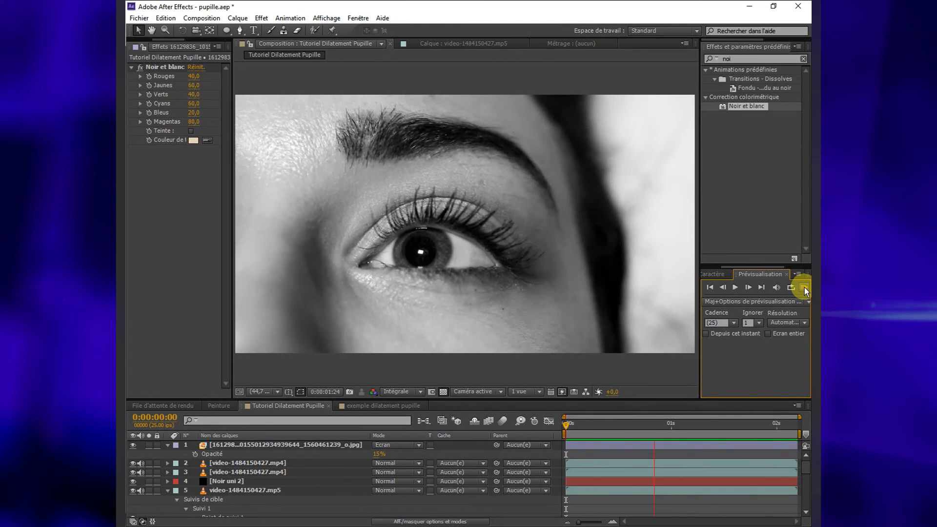
{"action": "left_click", "coordinate": [439, 317]}
Step: Keyframe the Expansion de masque of the photo layer's Masque 1 at 0 pixels on frame 17
{"action": "left_click", "coordinate": [587, 423]}
{"action": "scroll", "coordinate": [378, 317], "scroll_direction": "up", "scroll_amount": 2}
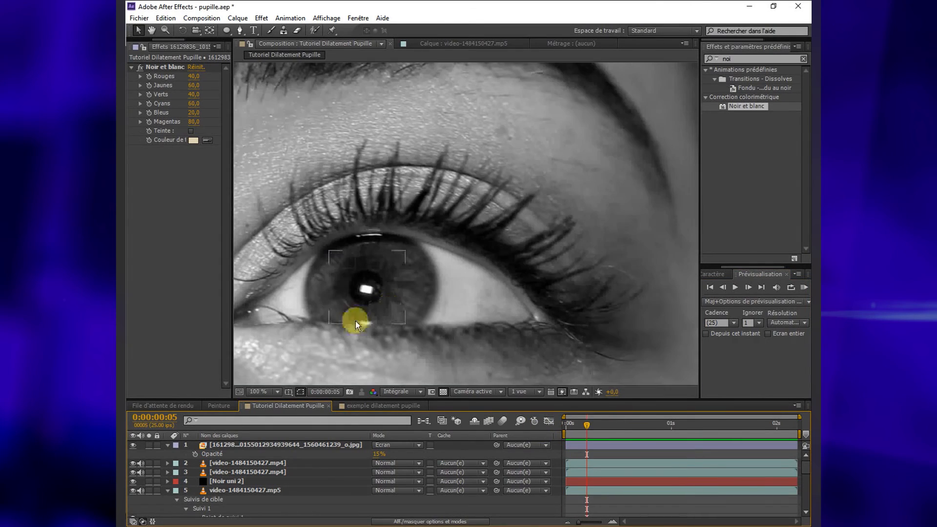
{"action": "left_click_drag", "start_coordinate": [377, 318], "coordinate": [414, 289]}
{"action": "left_click_drag", "start_coordinate": [299, 399], "coordinate": [324, 327]}
{"action": "left_click", "coordinate": [168, 371]}
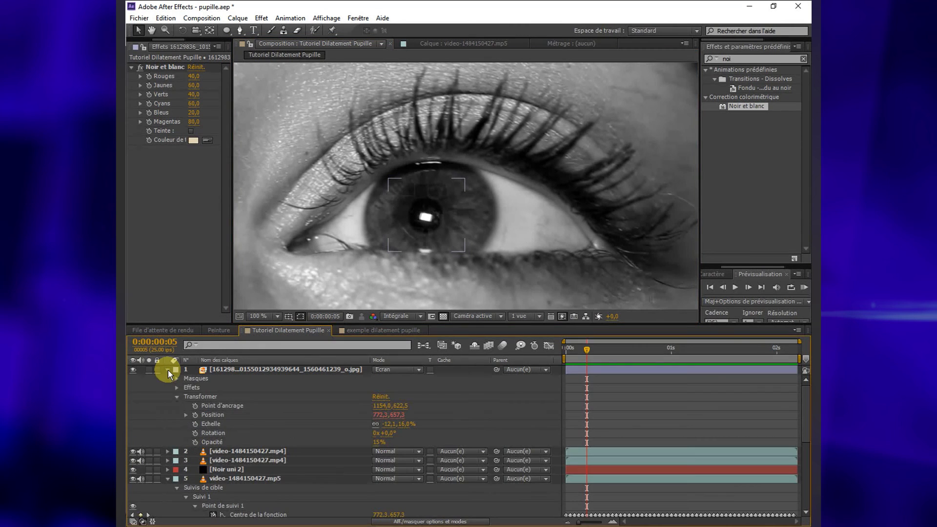
{"action": "key", "text": "space"}
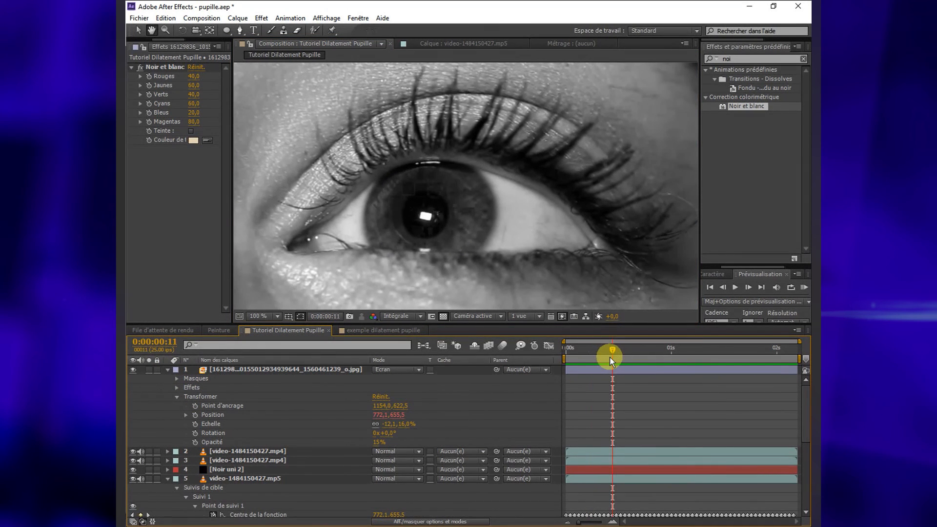
{"action": "key", "text": "space"}
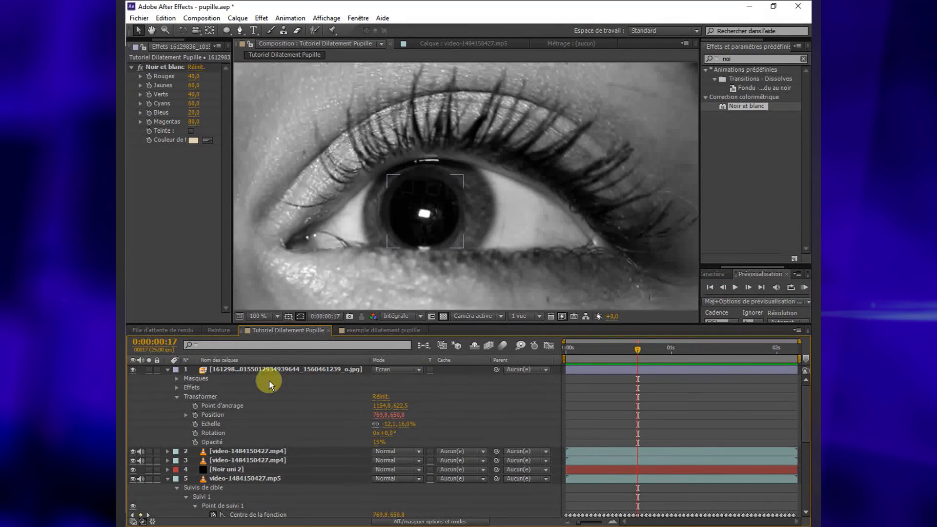
{"action": "left_click", "coordinate": [178, 378]}
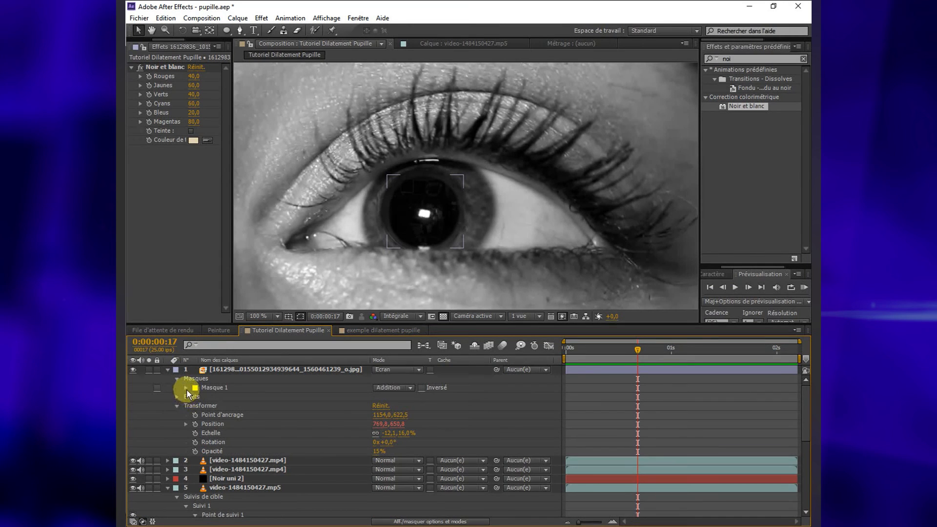
{"action": "left_click", "coordinate": [186, 387]}
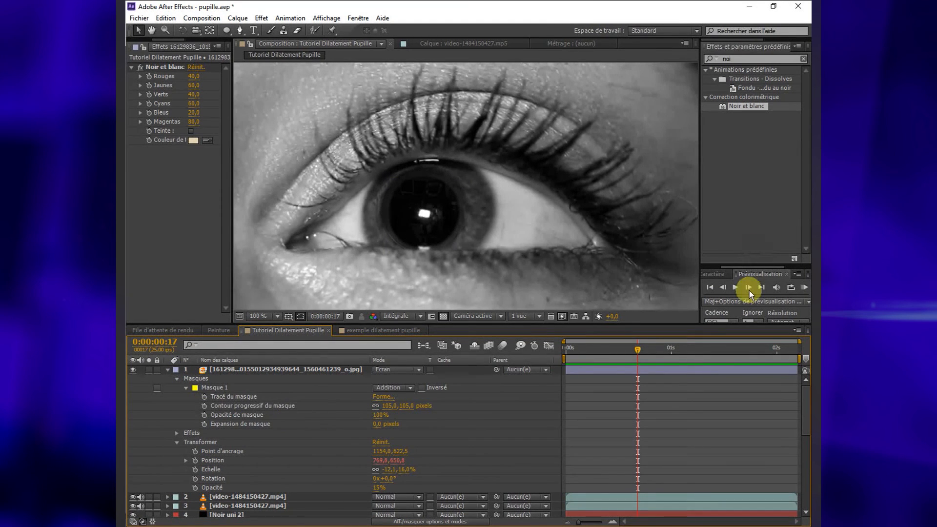
{"action": "left_click", "coordinate": [234, 397]}
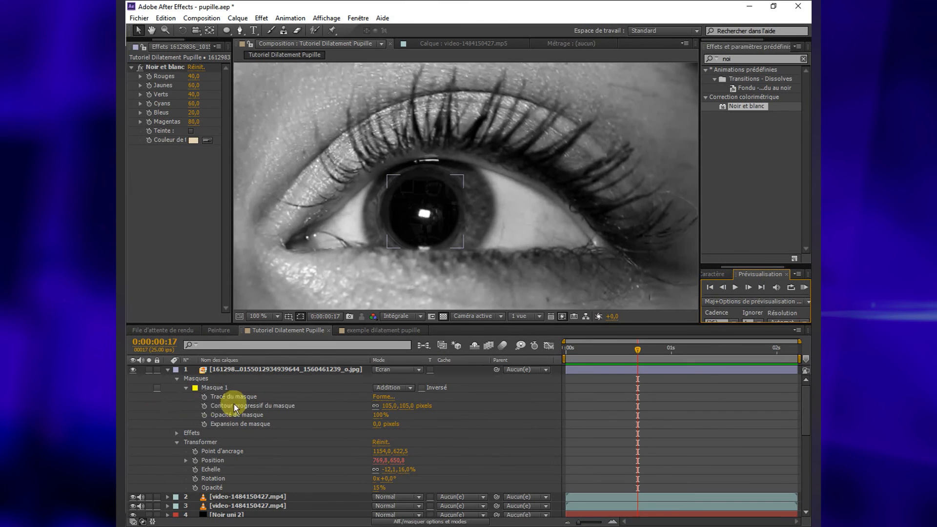
{"action": "left_click", "coordinate": [205, 425]}
Step: Set the photo mask's Expansion de masque to -216 pixels at frame 8 and play back the change
{"action": "left_click", "coordinate": [589, 356]}
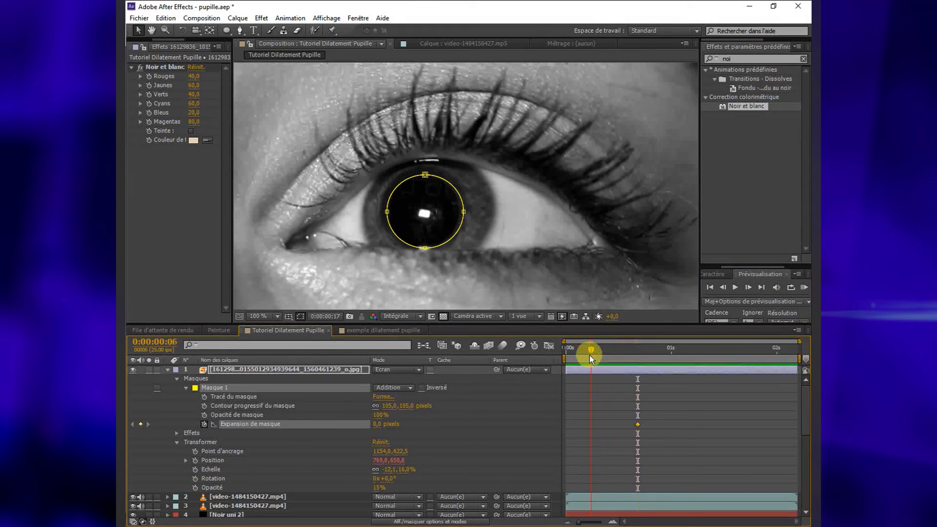
{"action": "left_click", "coordinate": [749, 287]}
{"action": "left_click", "coordinate": [749, 288]}
{"action": "left_click", "coordinate": [749, 288]}
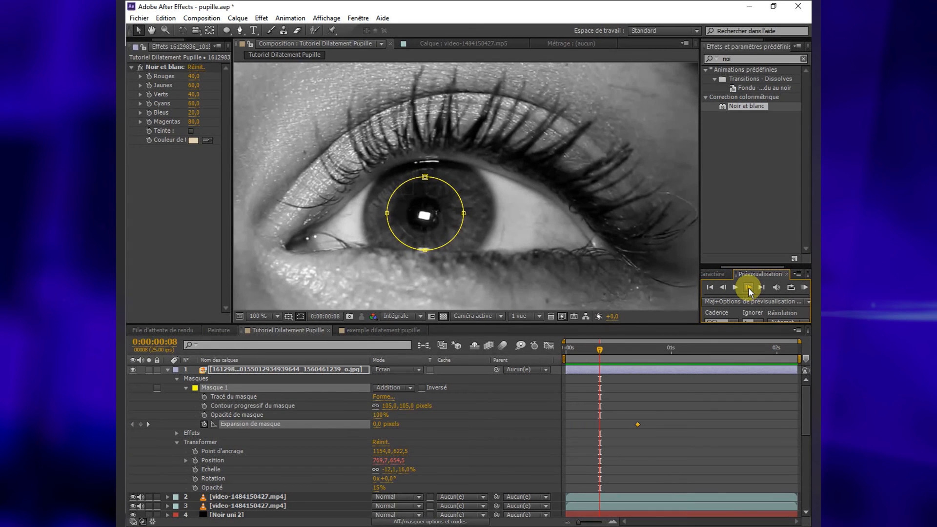
{"action": "left_click_drag", "start_coordinate": [372, 427], "coordinate": [335, 427]}
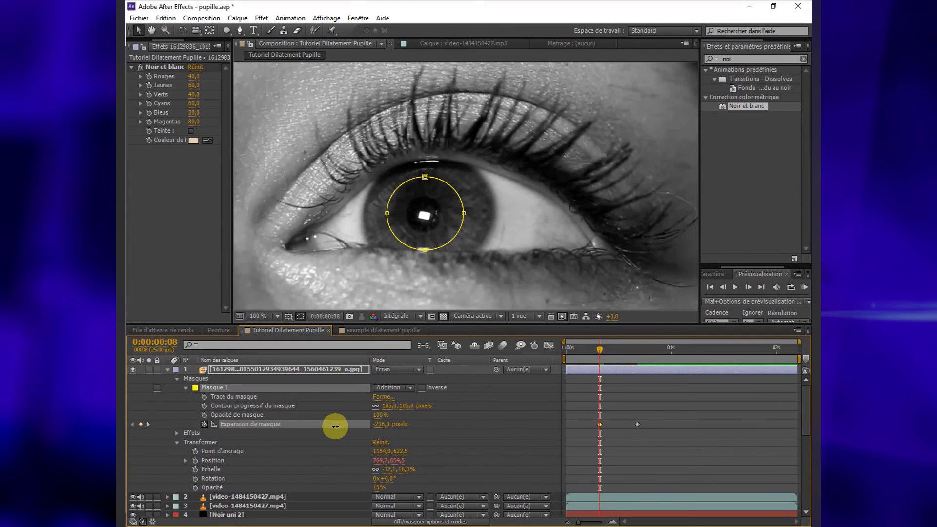
{"action": "key", "text": "space"}
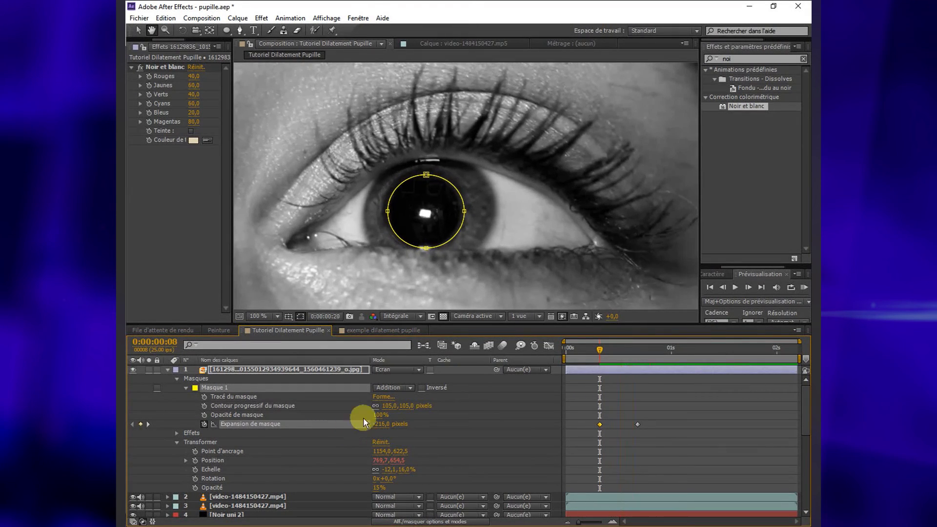
{"action": "scroll", "coordinate": [413, 218], "scroll_direction": "down", "scroll_amount": 4}
{"action": "left_click", "coordinate": [488, 276]}
{"action": "key", "text": "period"}
{"action": "key", "text": "period"}
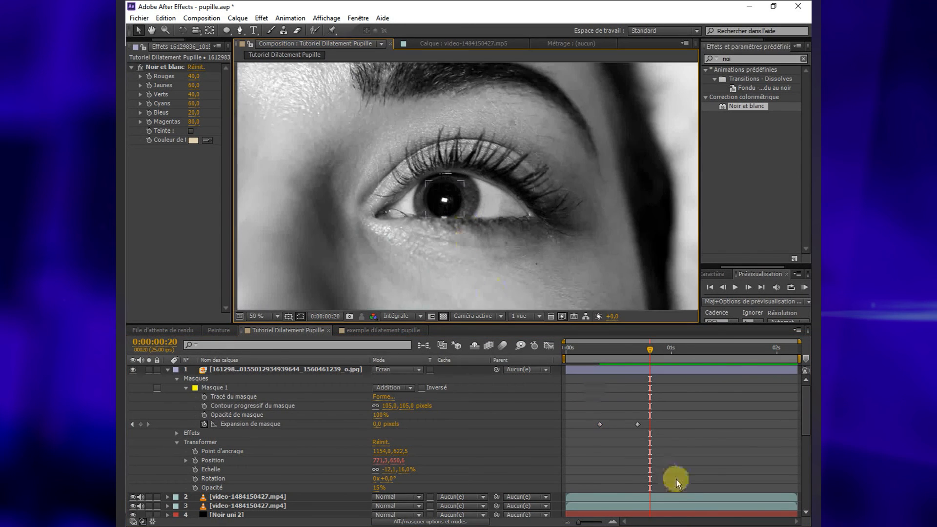
Step: Apply Lissage à l'éloignement to the first mask expansion keyframe and Lissage à l'approche to the second one
{"action": "right_click", "coordinate": [601, 424]}
{"action": "mouse_move", "coordinate": [655, 417]}
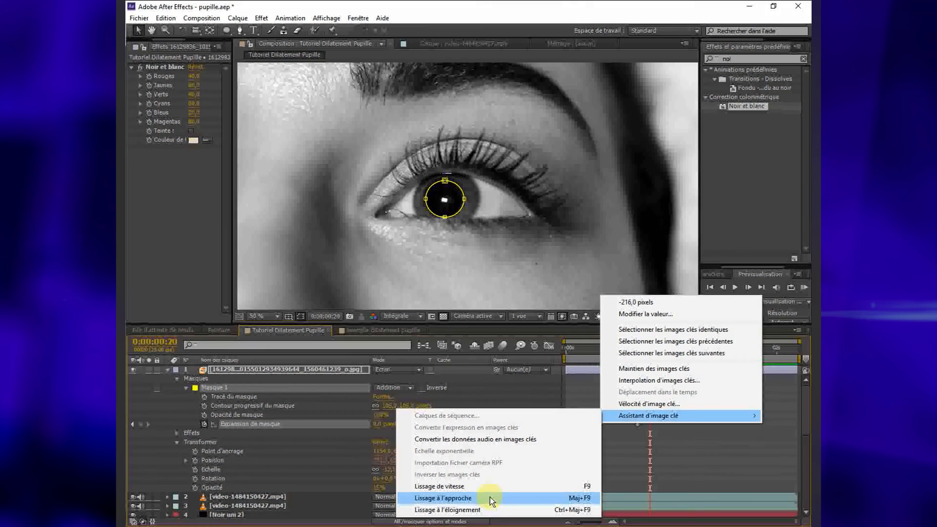
{"action": "left_click", "coordinate": [486, 511]}
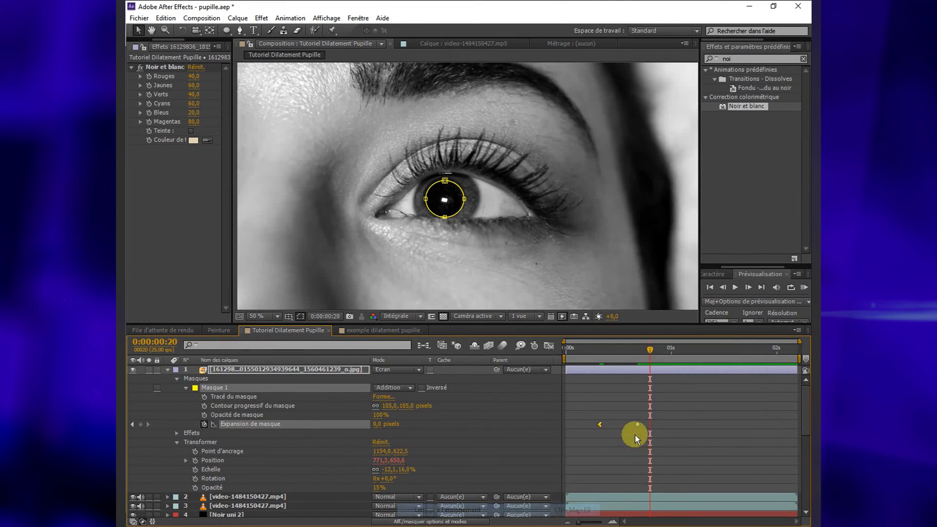
{"action": "right_click", "coordinate": [637, 424]}
{"action": "mouse_move", "coordinate": [683, 421]}
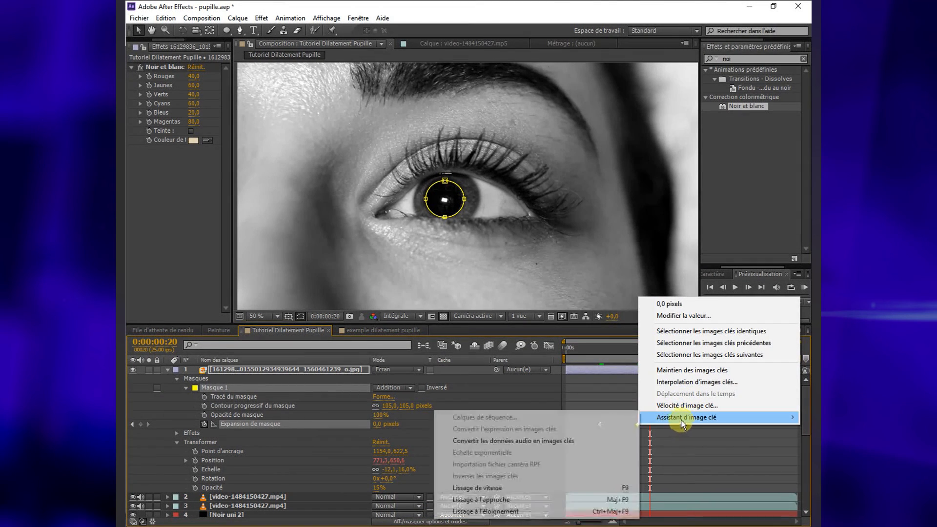
{"action": "left_click", "coordinate": [503, 497]}
Step: Play the composition from the first frame to examine how the reflection grows with the dilating pupil
{"action": "left_click", "coordinate": [569, 350]}
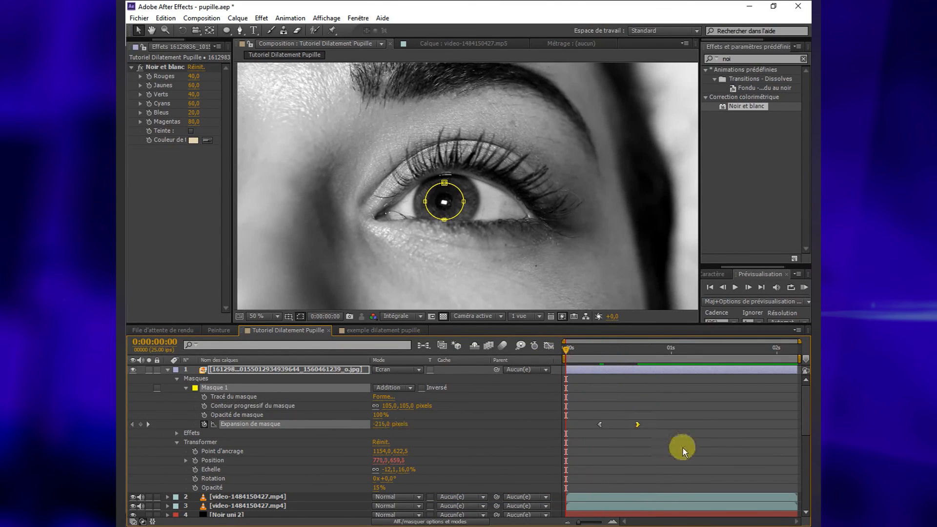
{"action": "left_click", "coordinate": [682, 445]}
{"action": "scroll", "coordinate": [528, 258], "scroll_direction": "down", "scroll_amount": 2}
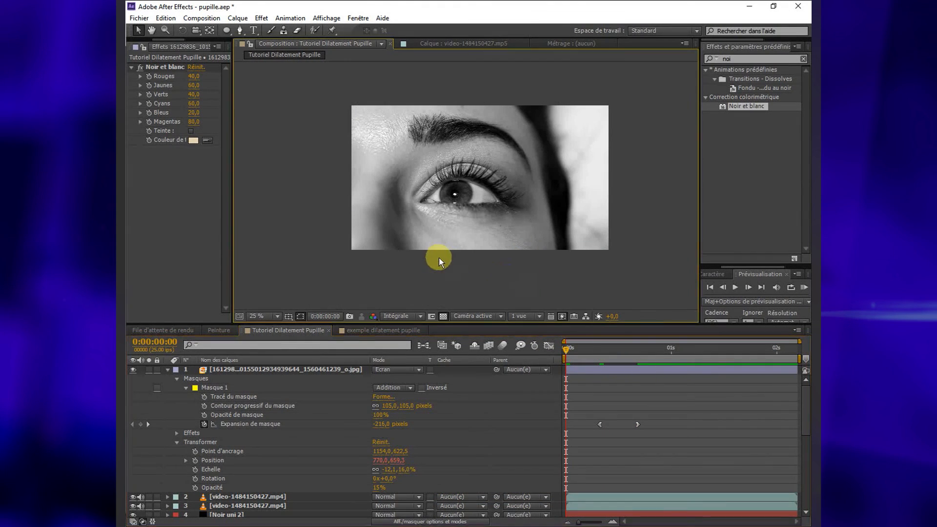
{"action": "scroll", "coordinate": [438, 259], "scroll_direction": "up", "scroll_amount": 2}
{"action": "key", "text": "space"}
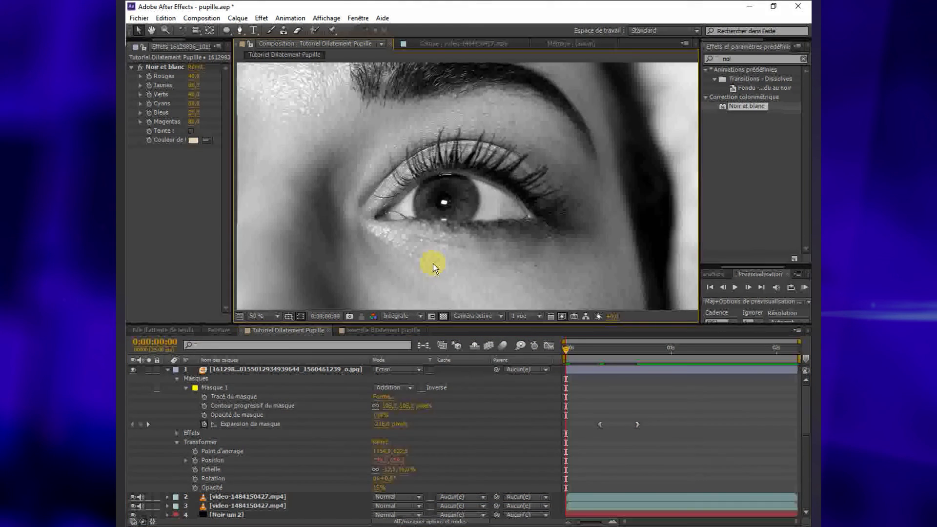
{"action": "key", "text": "space"}
{"action": "left_click_drag", "start_coordinate": [600, 355], "coordinate": [532, 353]}
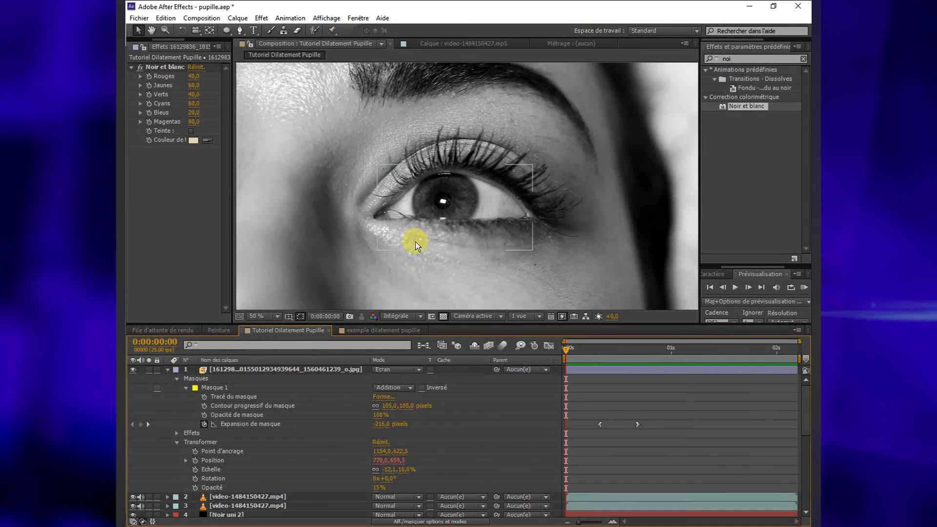
{"action": "key", "text": "space"}
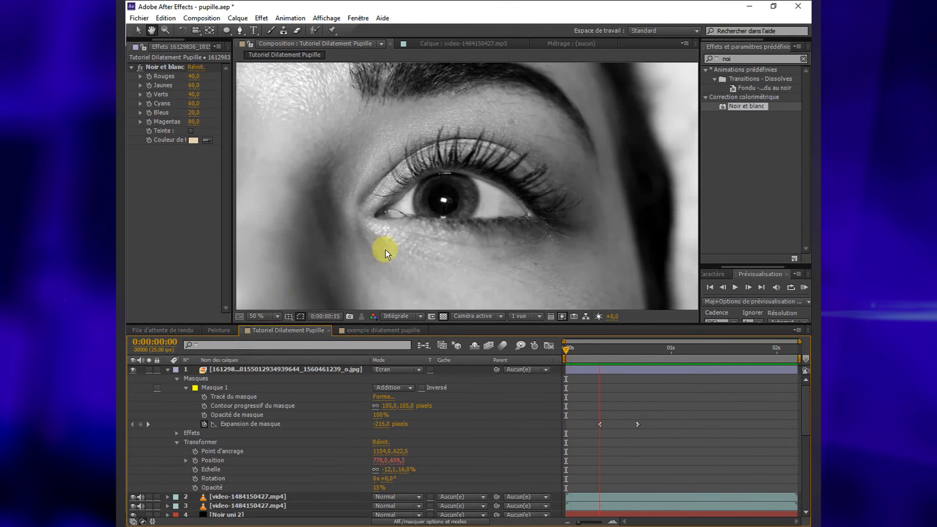
{"action": "key", "text": "space"}
{"action": "key", "text": "space"}
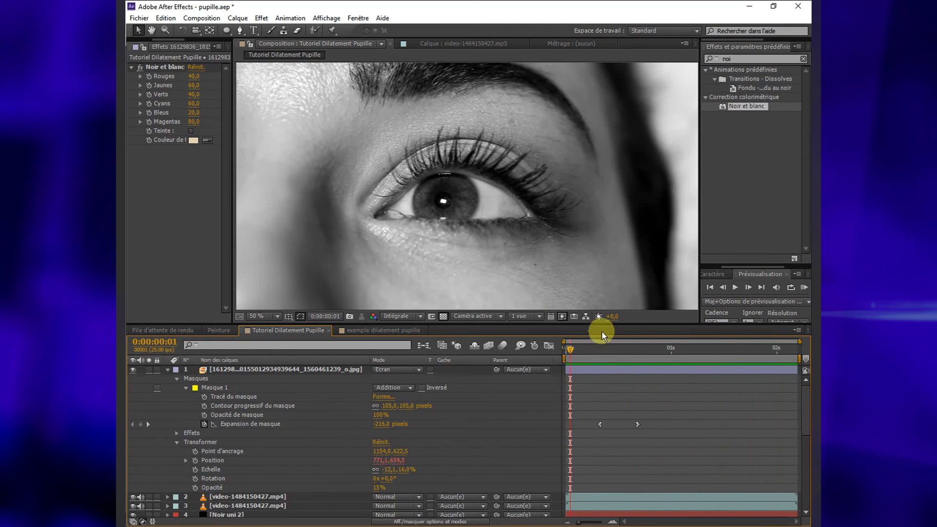
Step: Return the timeline to the first frame and collapse the photo layer's properties
{"action": "left_click_drag", "start_coordinate": [573, 350], "coordinate": [562, 352]}
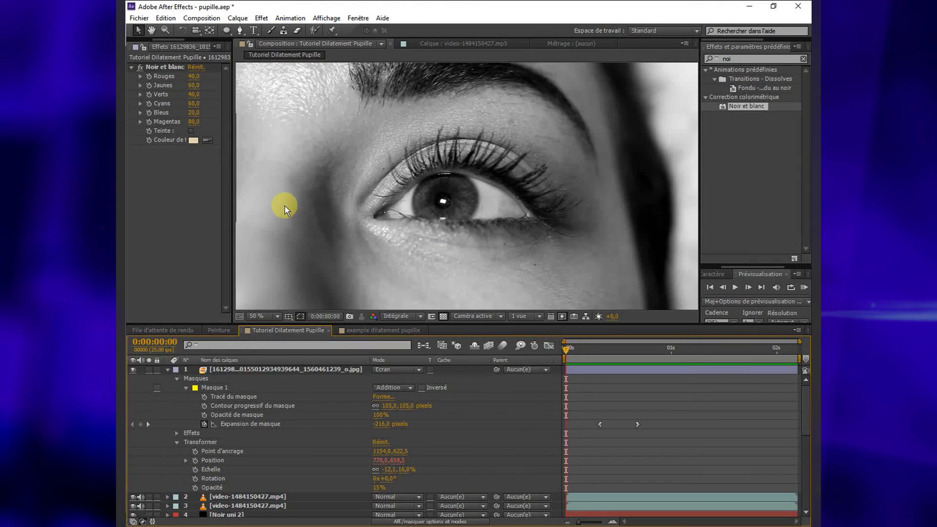
{"action": "key", "text": "comma"}
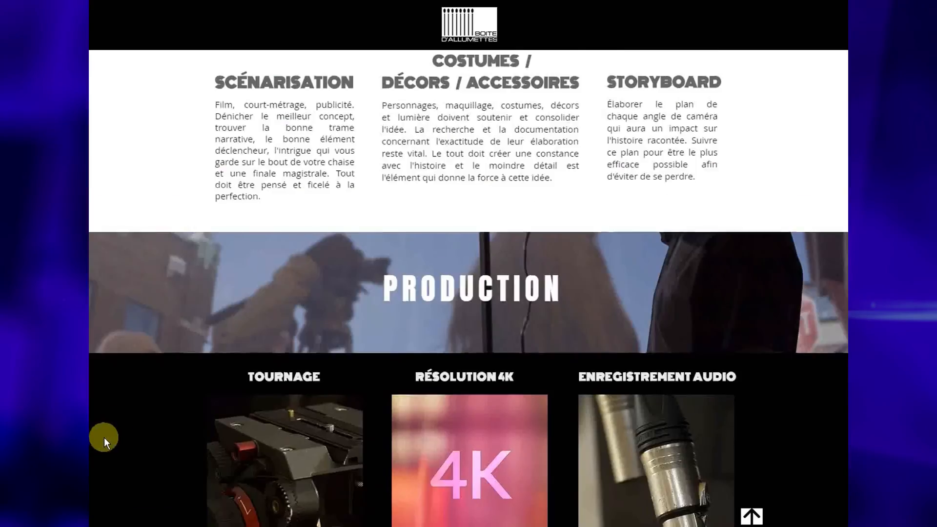
{"action": "scroll", "coordinate": [122, 423], "scroll_direction": "down", "scroll_amount": 10}
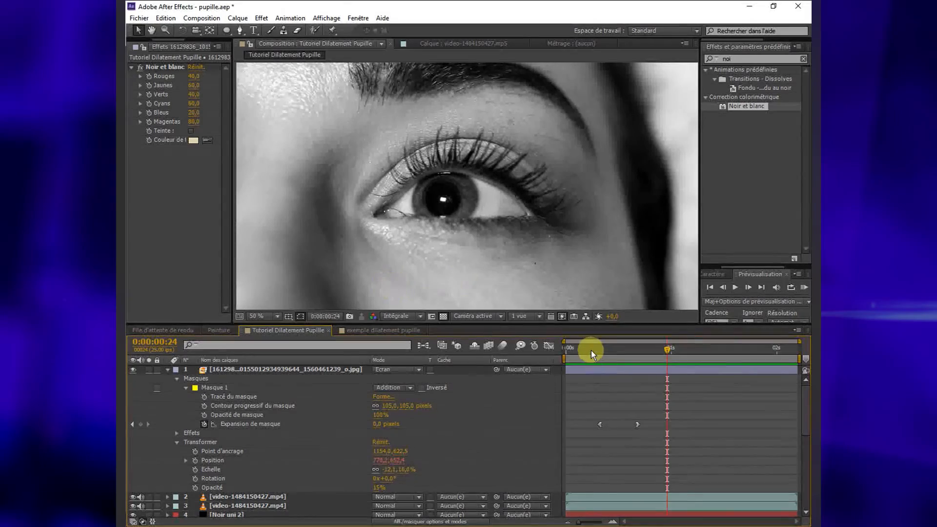
{"action": "left_click_drag", "start_coordinate": [591, 350], "coordinate": [534, 351]}
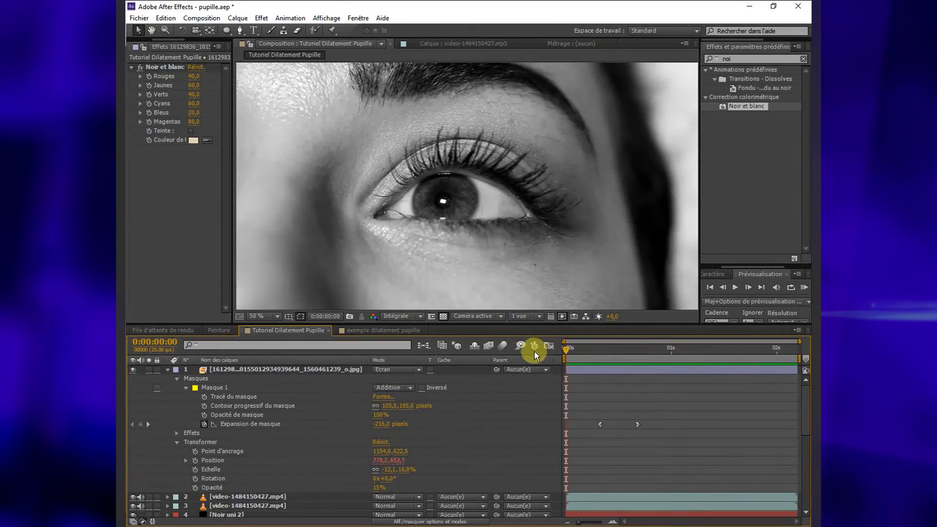
{"action": "left_click", "coordinate": [168, 371]}
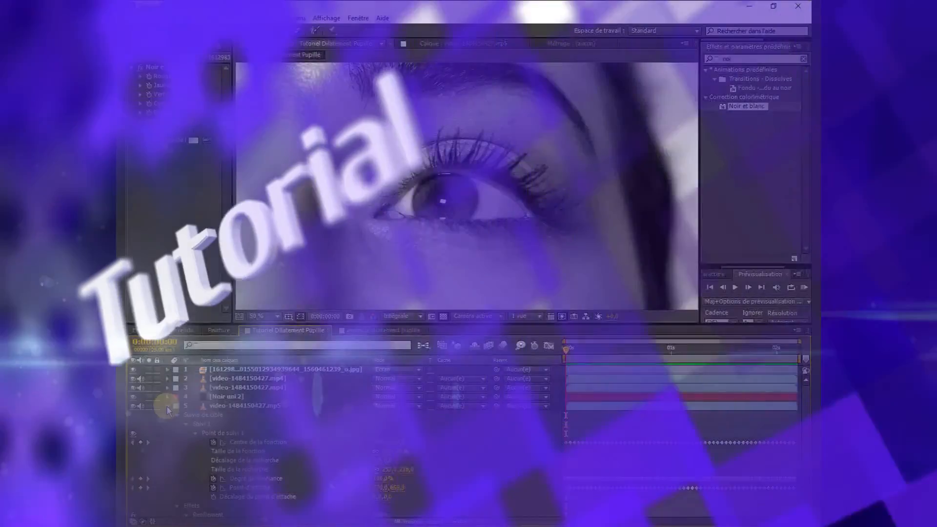